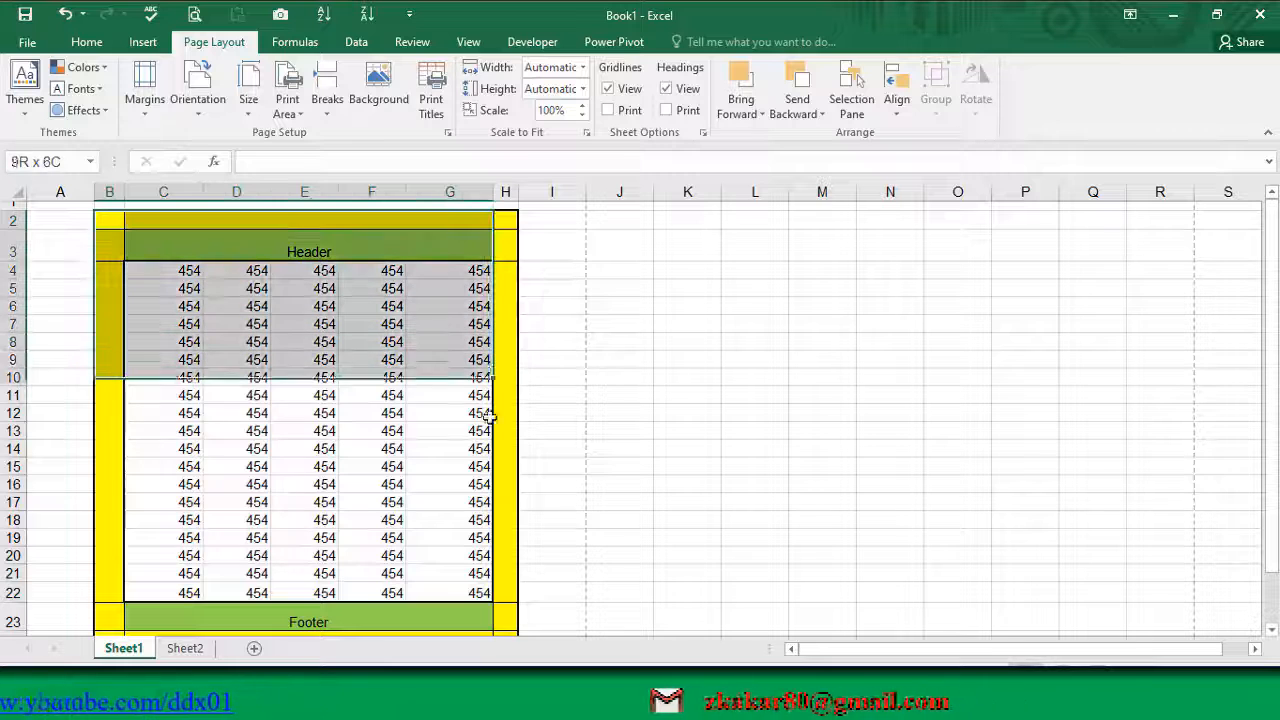
# Step: Examine the mock page on Sheet1: the data block C4:G22, the Header row and the Footer row
pyautogui.click(243, 359)
pyautogui.moveTo(177, 274); pyautogui.dragTo(490, 592)
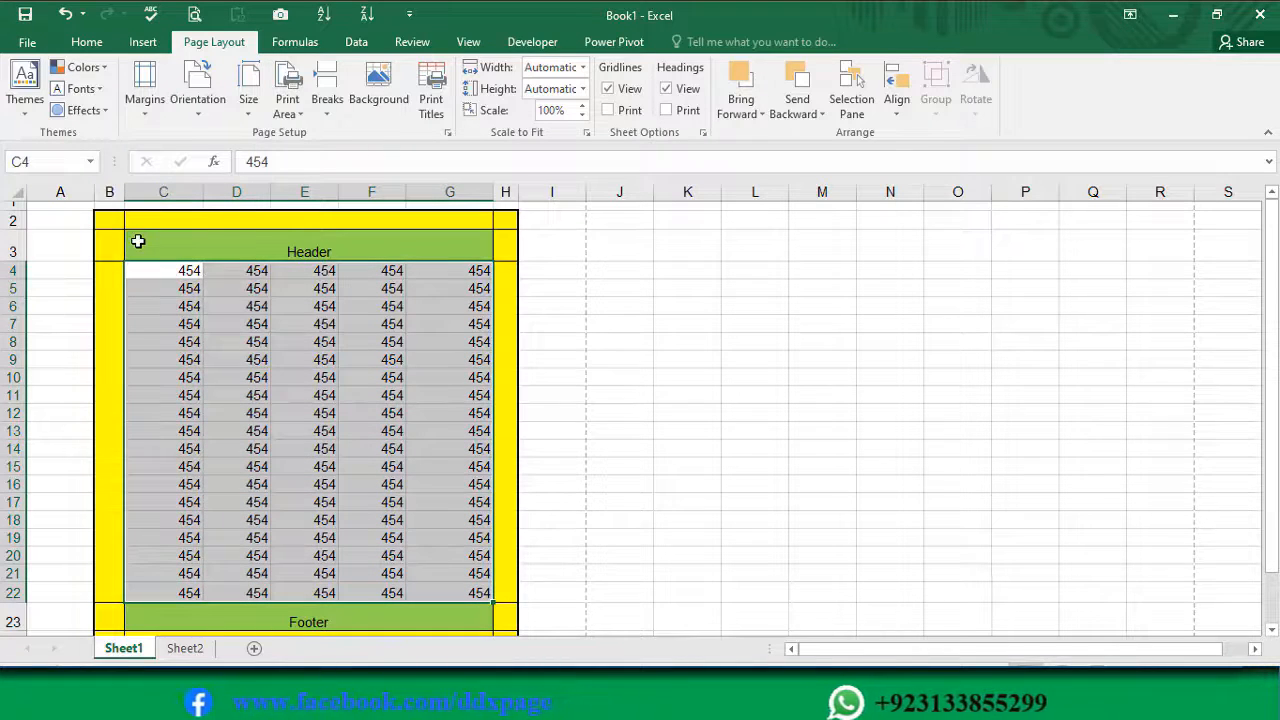
pyautogui.moveTo(140, 240); pyautogui.dragTo(468, 249)
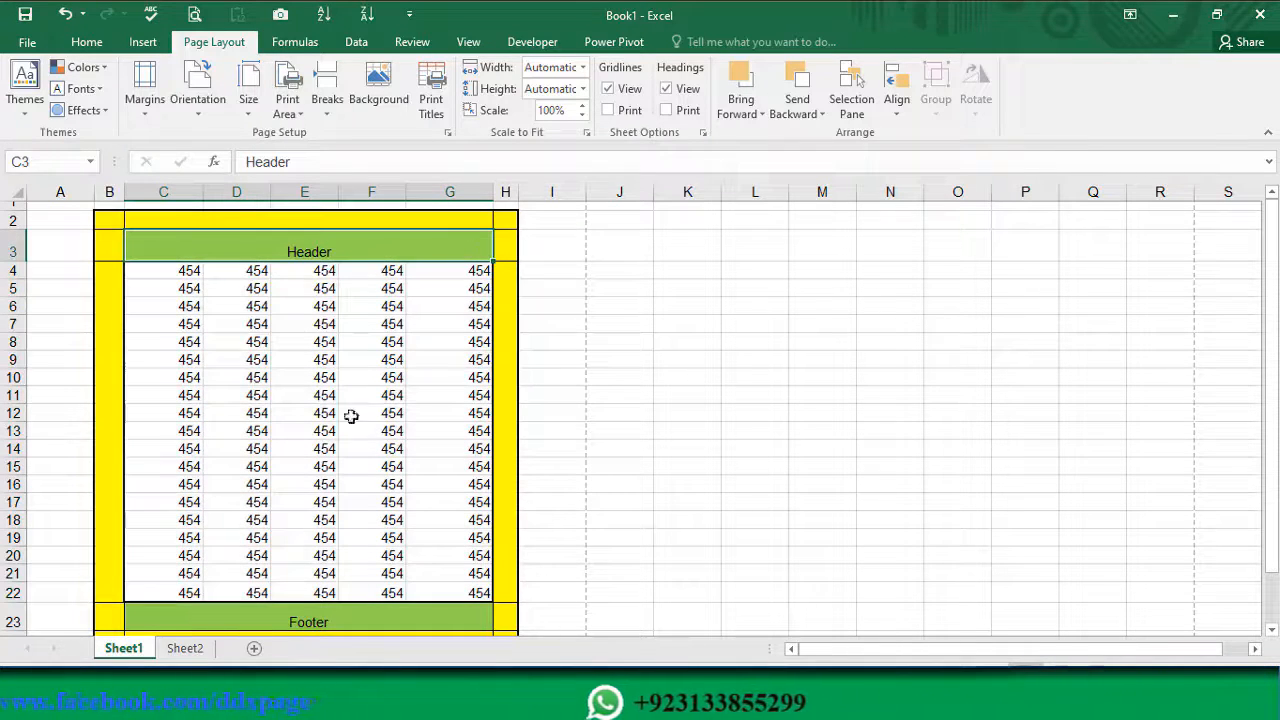
pyautogui.moveTo(154, 614); pyautogui.dragTo(371, 616)
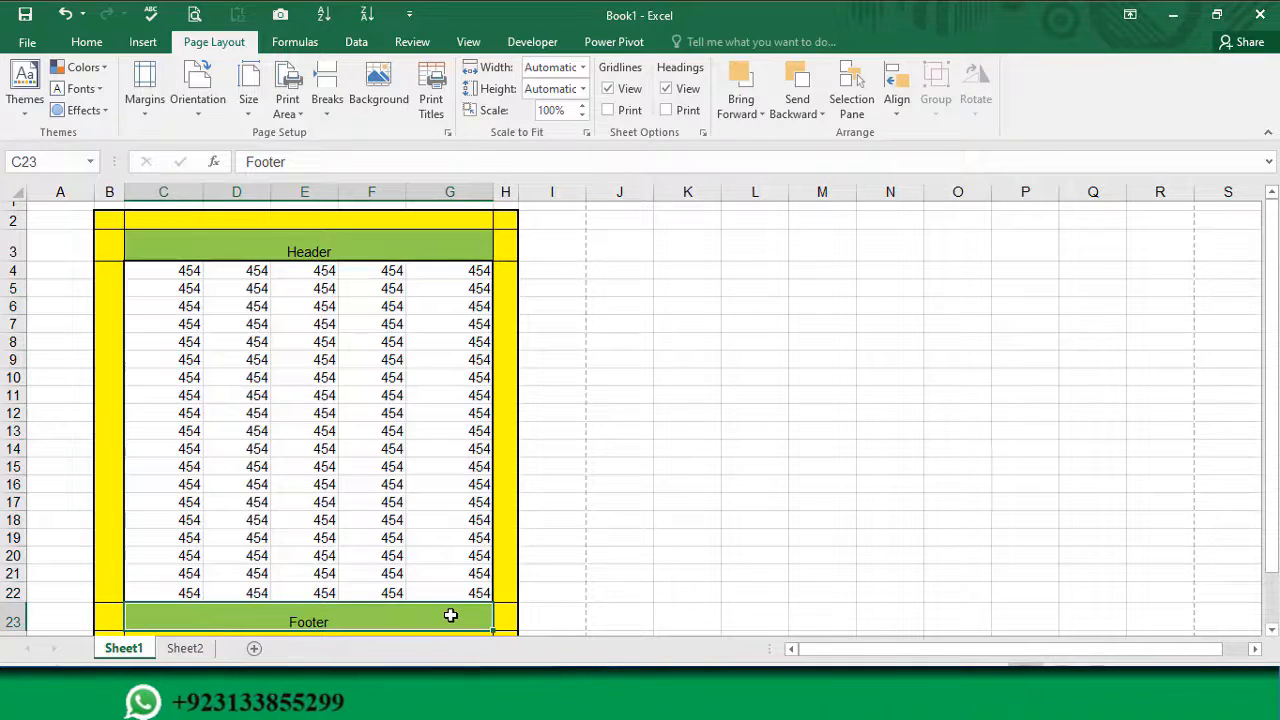
pyautogui.click(232, 301)
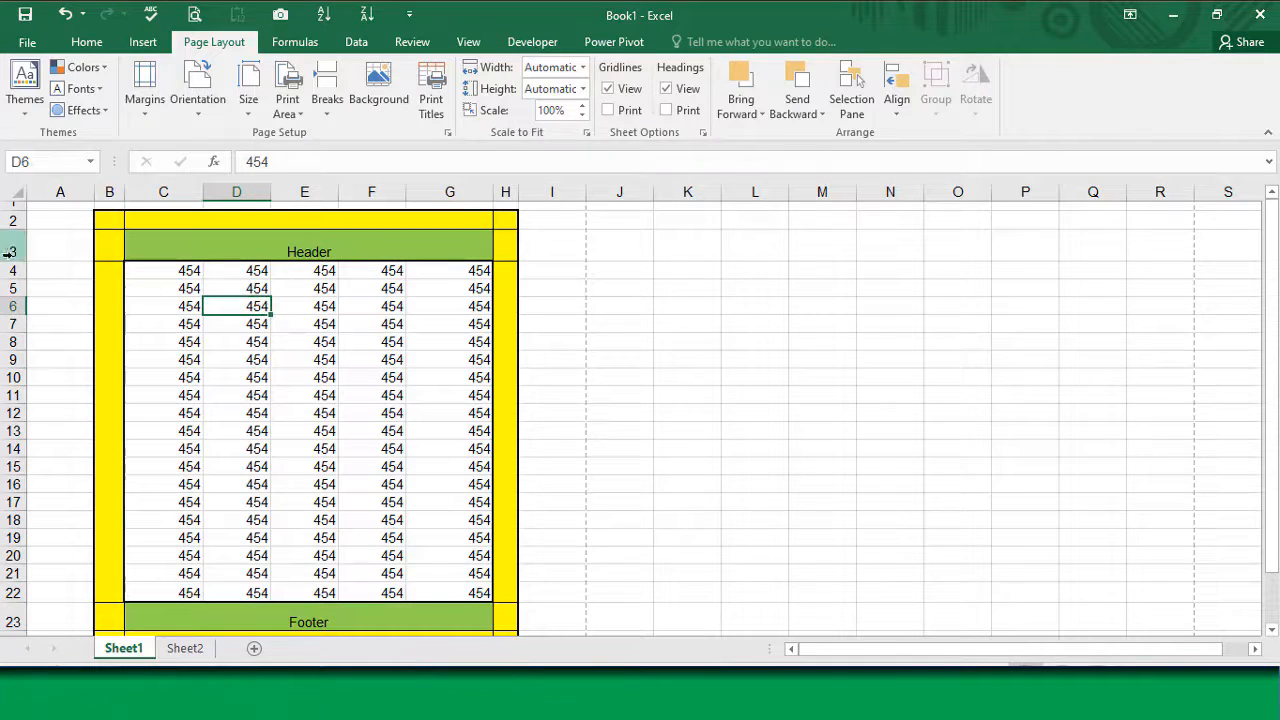
# Step: Reduce the height of the Header row (row 3) and increase the heights of rows 22 and 23 around the Footer
pyautogui.moveTo(16, 260); pyautogui.dragTo(20, 253)
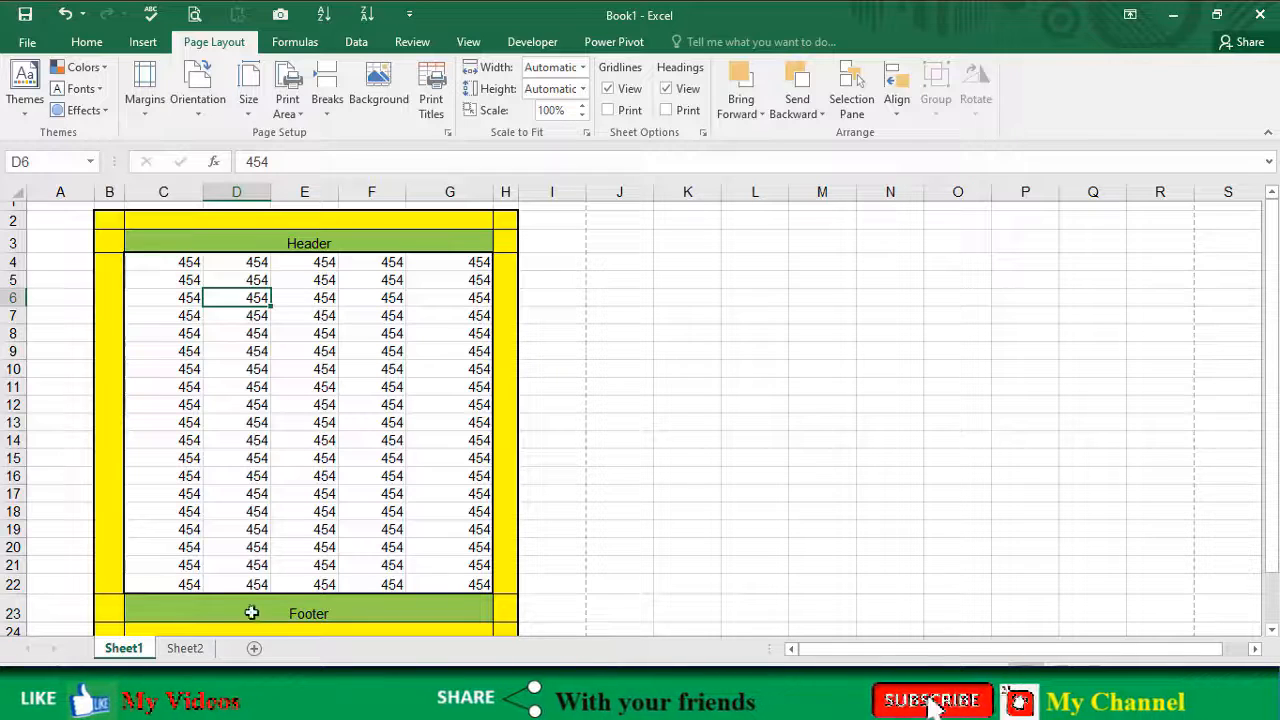
pyautogui.moveTo(14, 596)
pyautogui.mouseDown()
pyautogui.moveTo(14, 583)
pyautogui.moveTo(14, 605)
pyautogui.mouseUp()
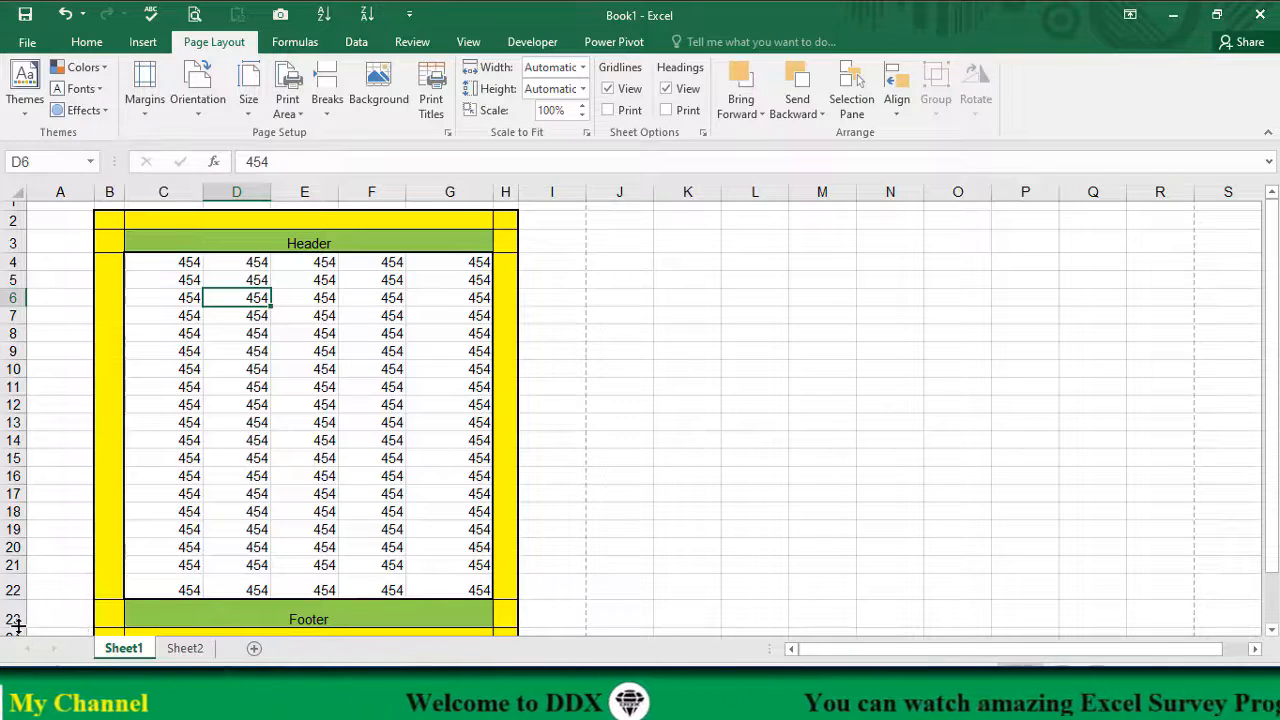
pyautogui.moveTo(18, 626); pyautogui.dragTo(90, 635)
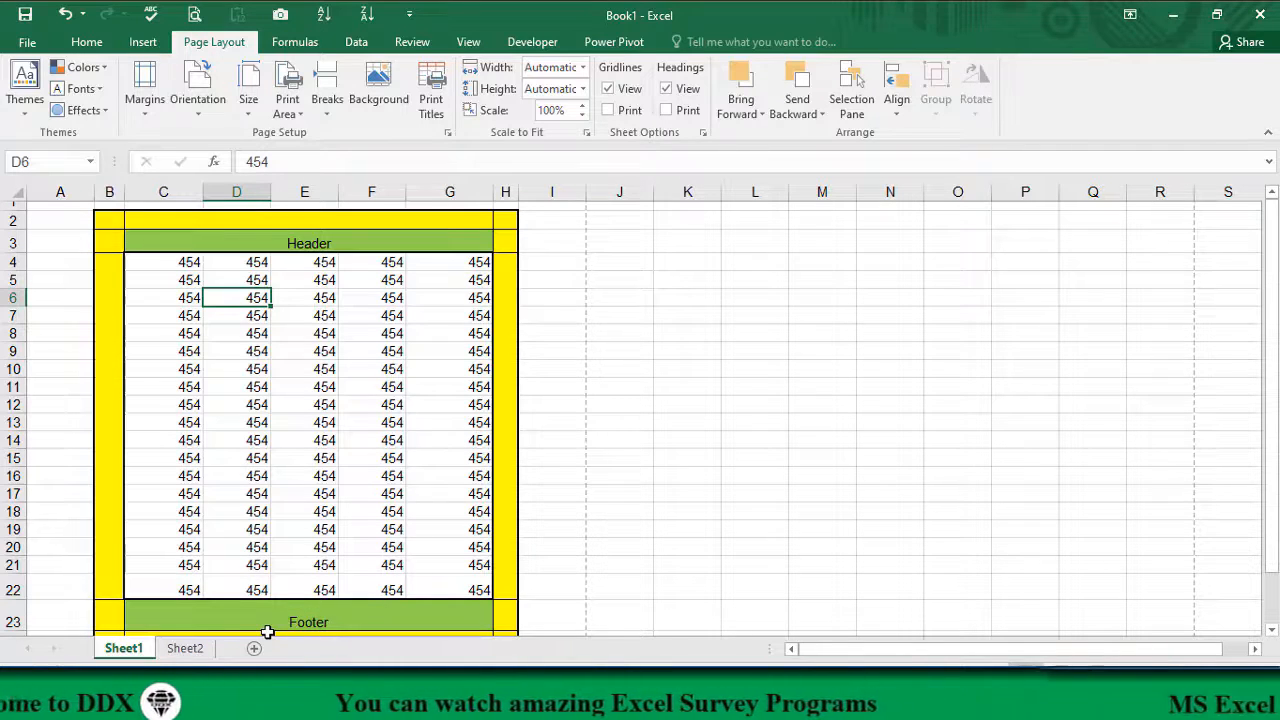
pyautogui.click(16, 598)
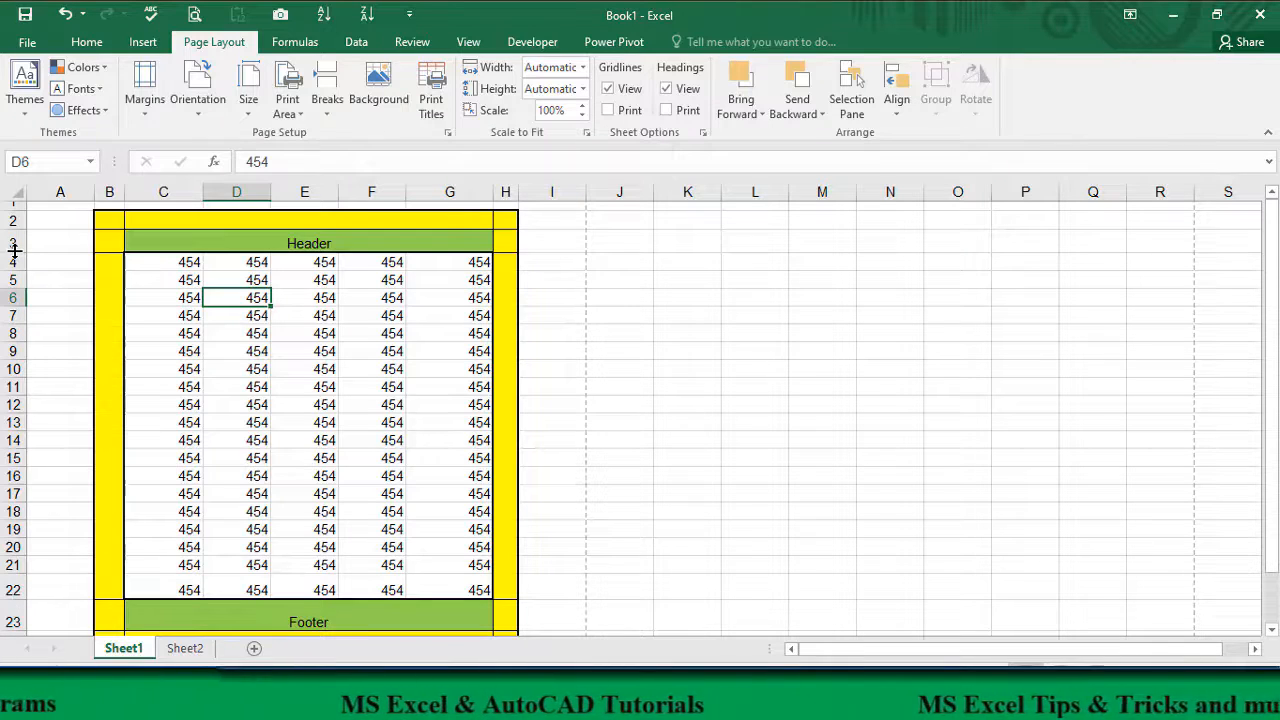
# Step: Examine the yellow margin cells above the Header and below the Footer, plus the row and column boundaries that frame the data block
pyautogui.moveTo(14, 252); pyautogui.dragTo(15, 229)
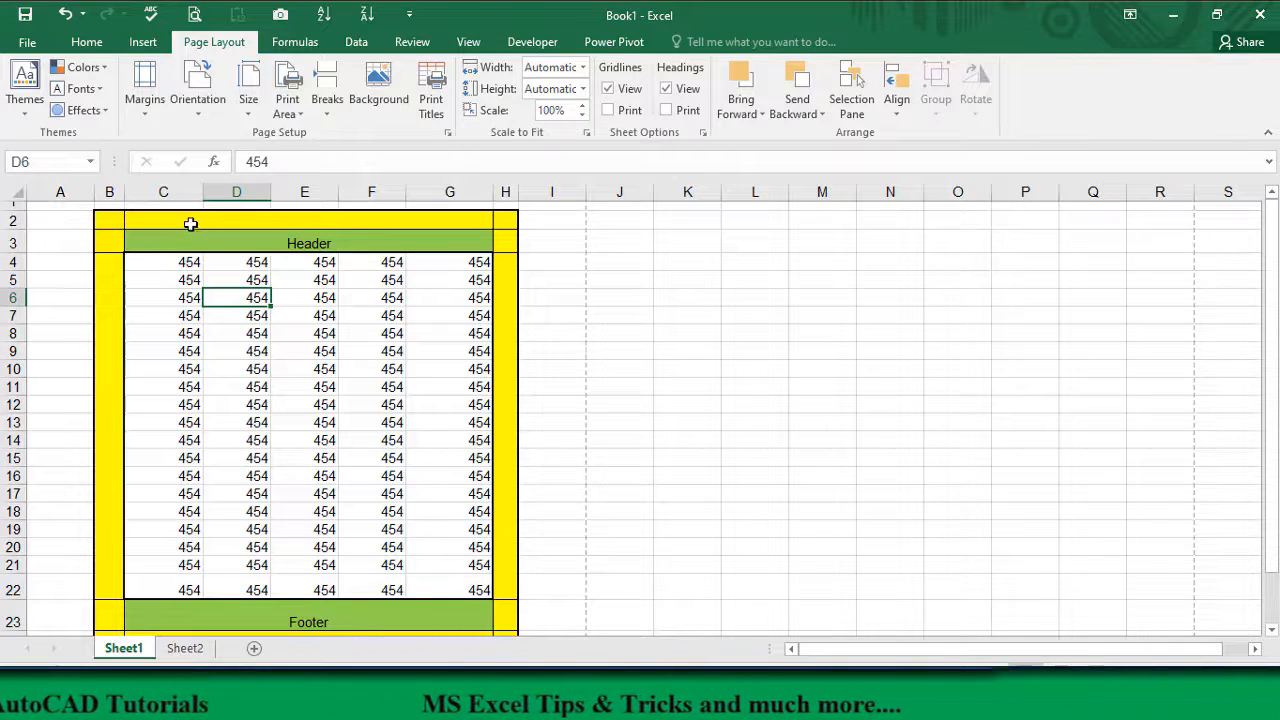
pyautogui.moveTo(190, 224); pyautogui.dragTo(447, 220)
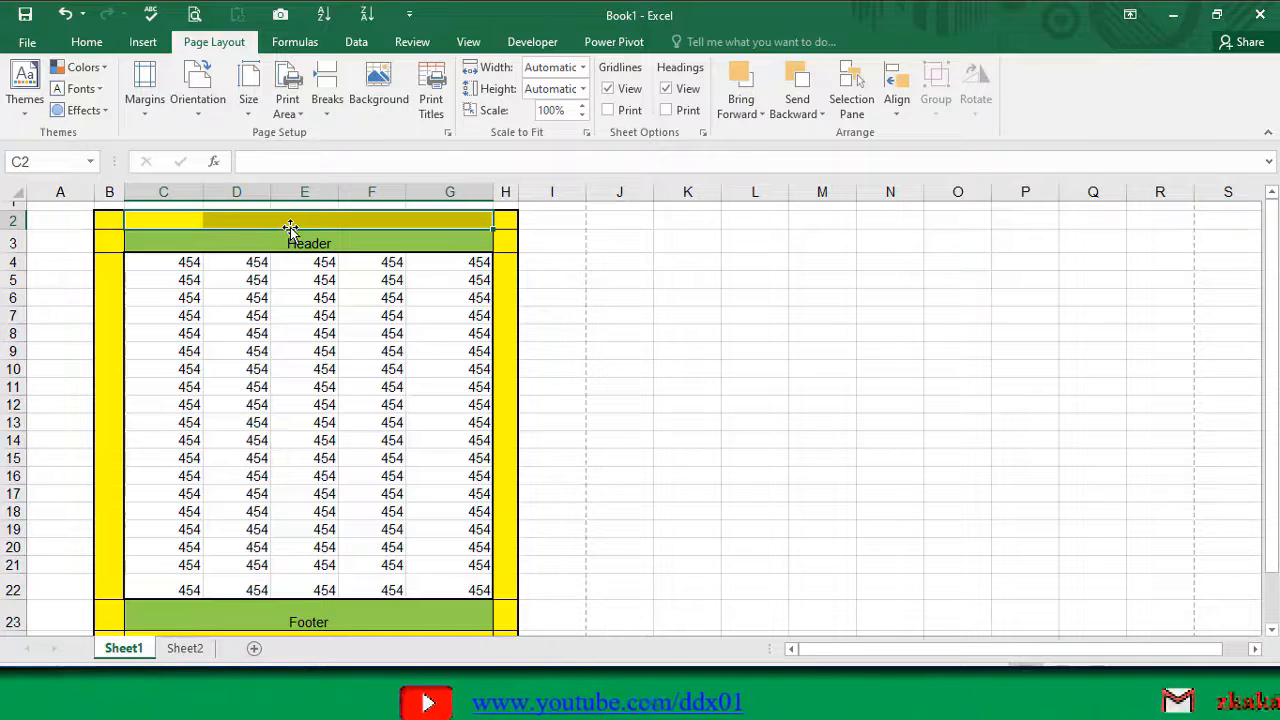
pyautogui.click(179, 248)
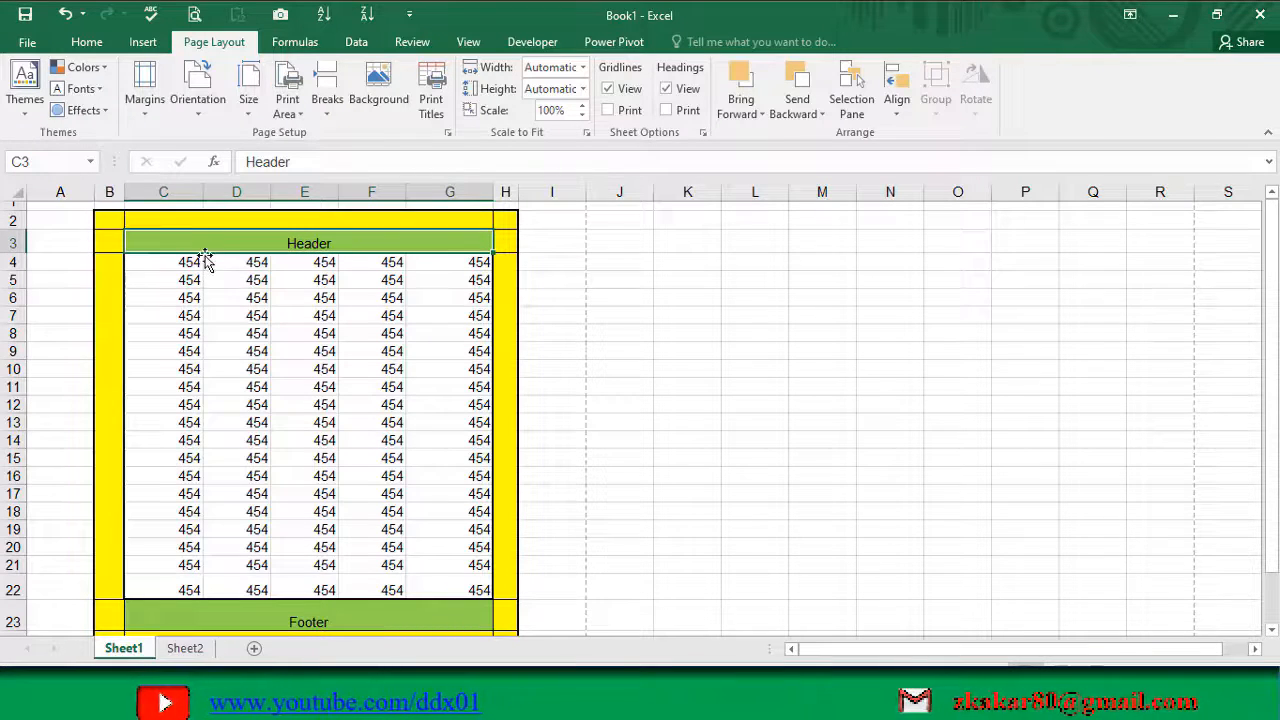
pyautogui.click(311, 621)
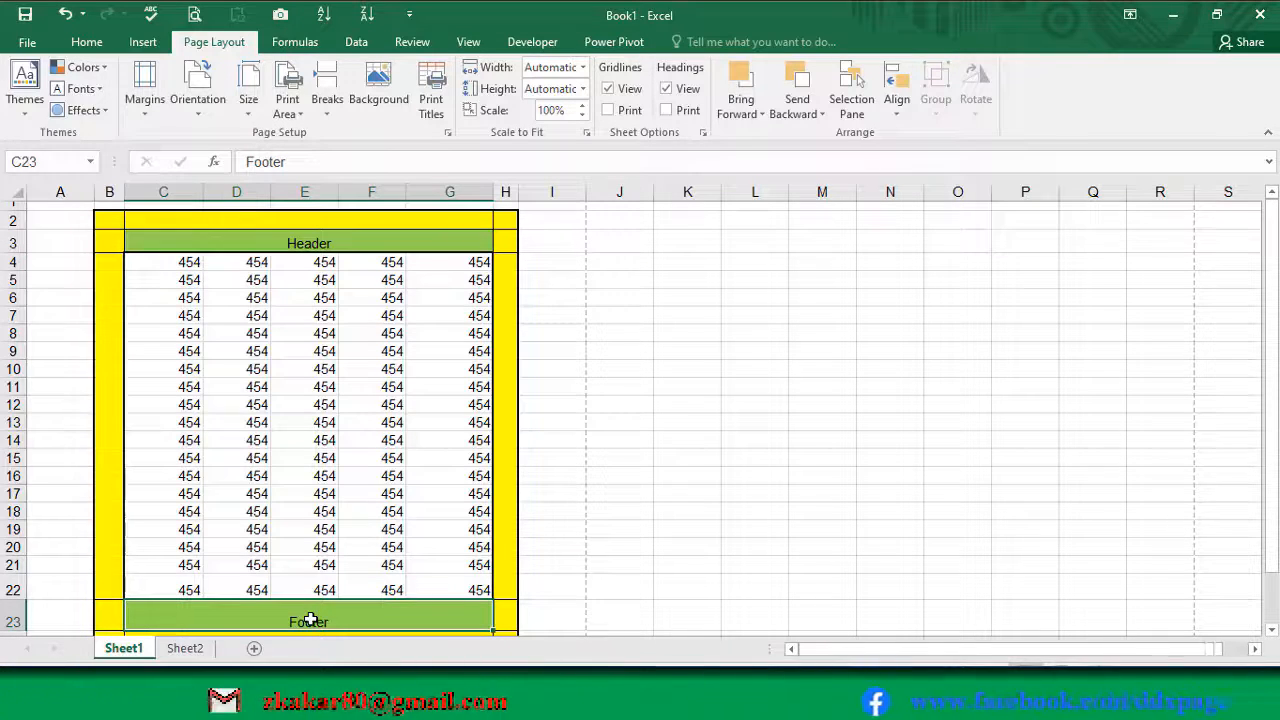
pyautogui.scroll(-1, 311, 621)
pyautogui.moveTo(143, 589); pyautogui.dragTo(486, 589)
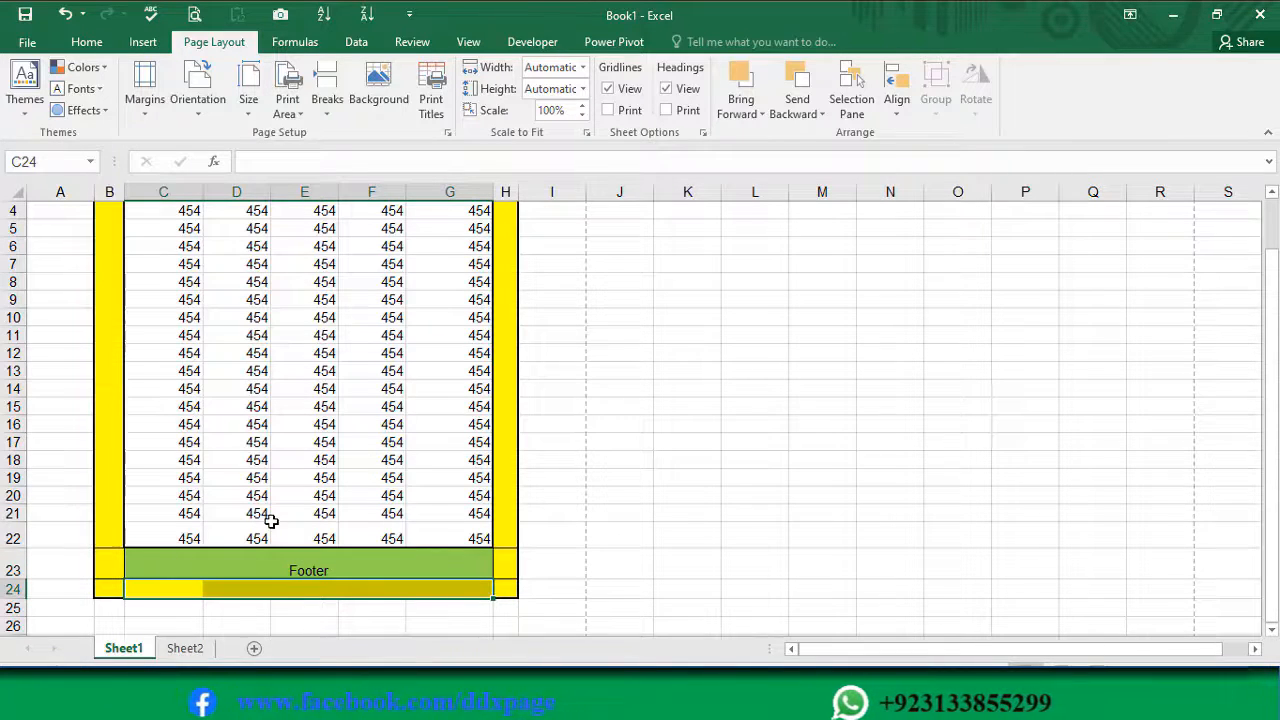
pyautogui.moveTo(12, 546); pyautogui.dragTo(14, 581)
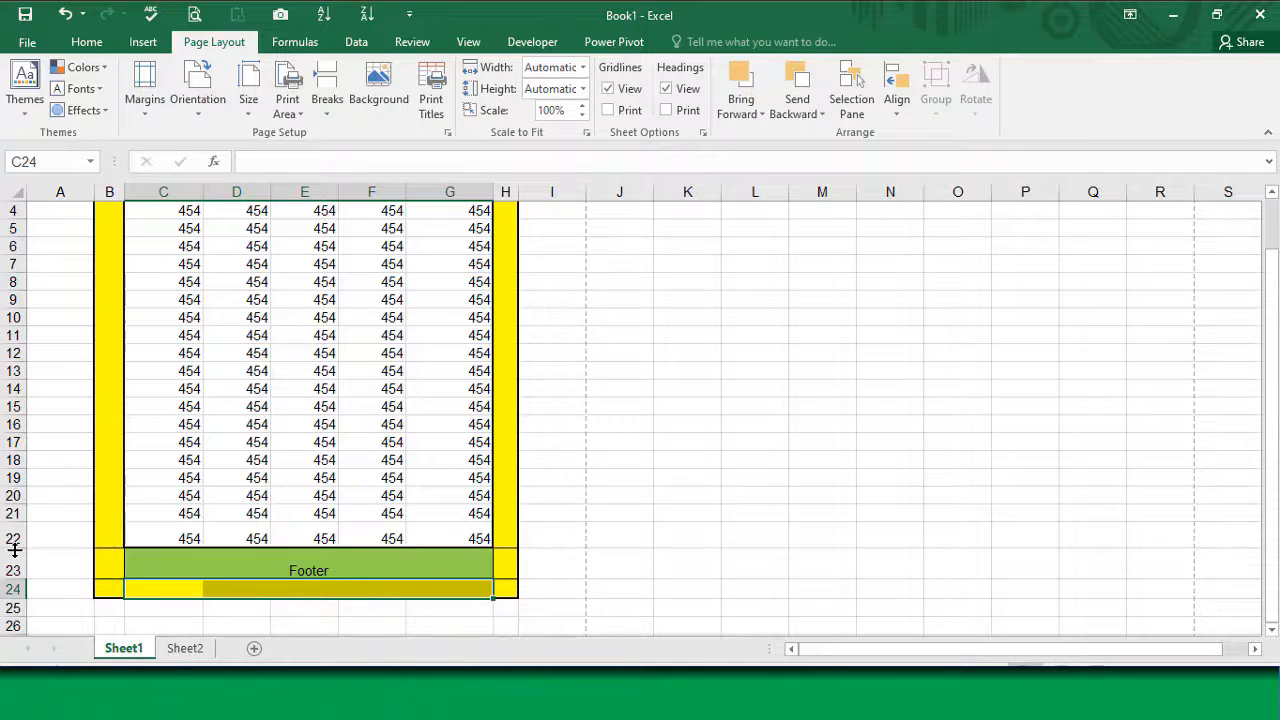
pyautogui.scroll(1, 69, 280)
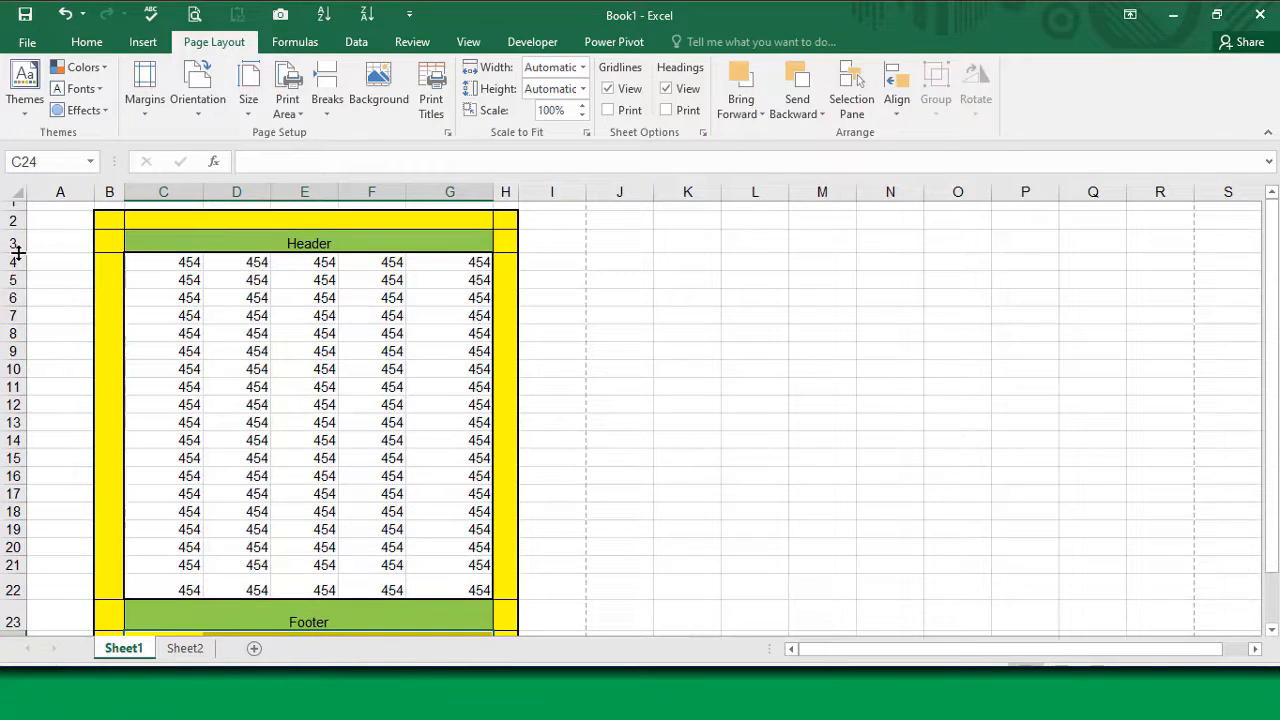
pyautogui.moveTo(17, 252); pyautogui.dragTo(21, 228)
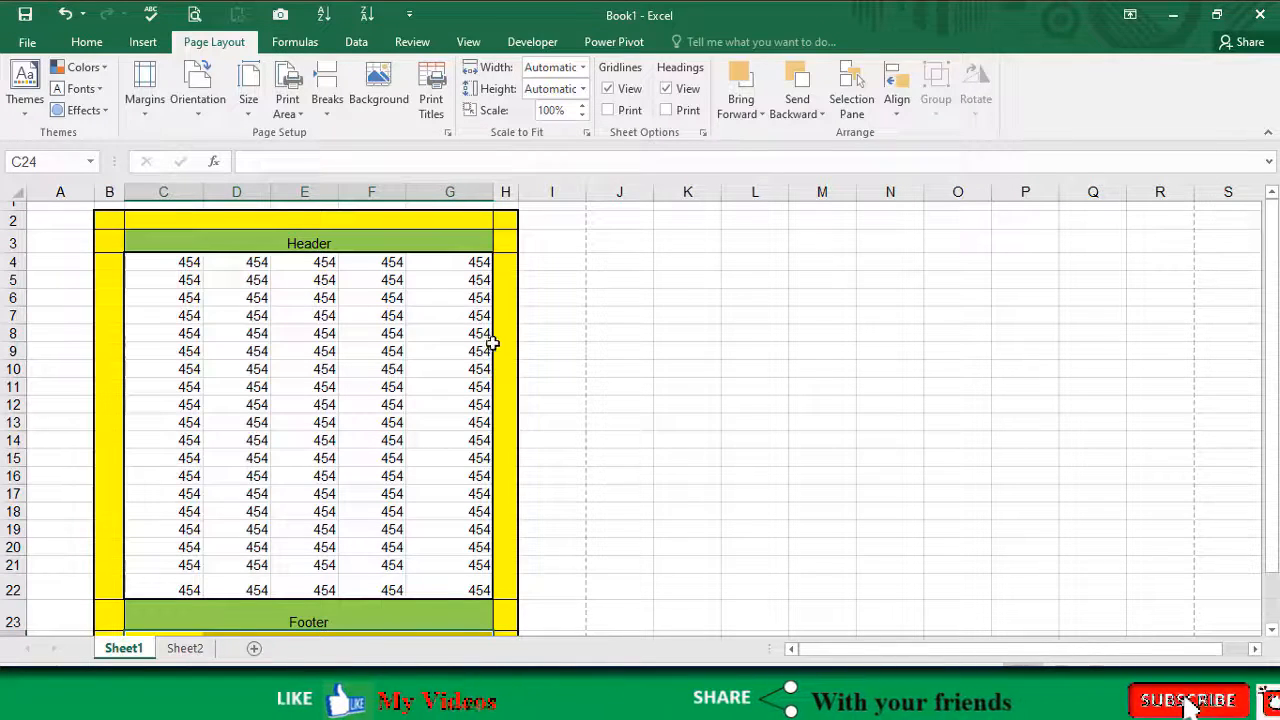
pyautogui.moveTo(491, 195); pyautogui.dragTo(491, 195)
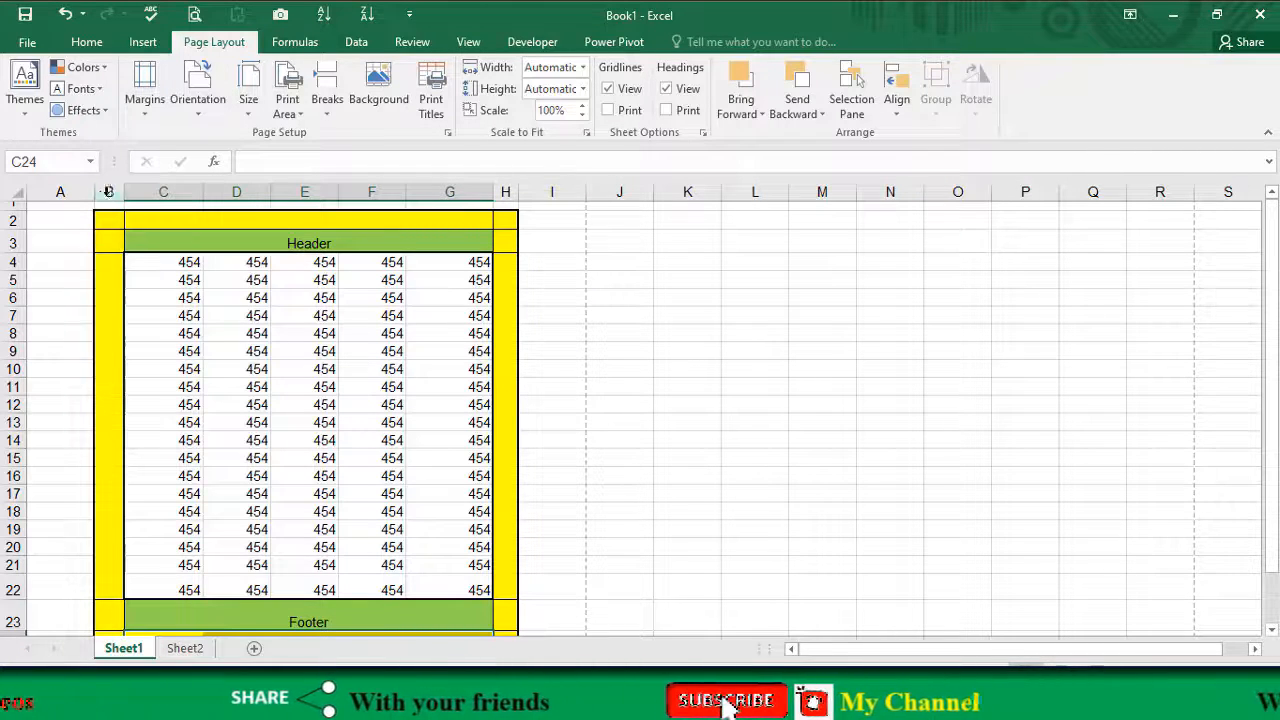
pyautogui.moveTo(122, 197); pyautogui.dragTo(122, 197)
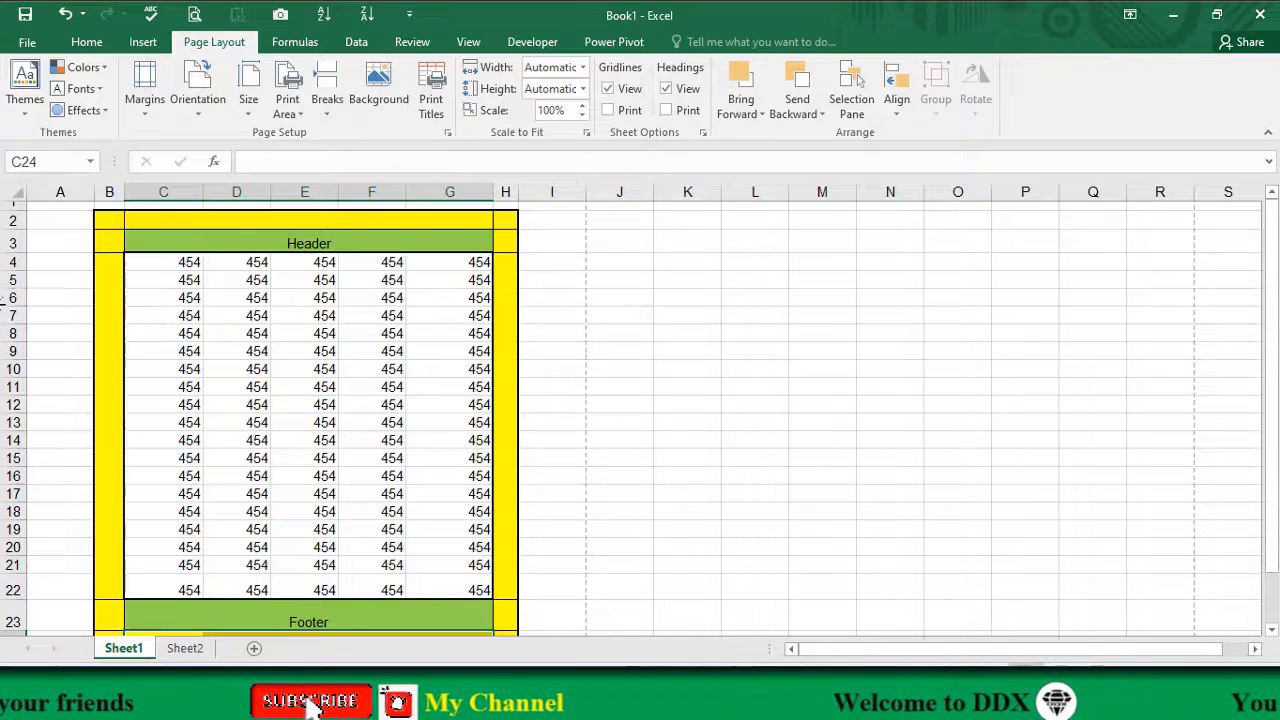
pyautogui.click(222, 340)
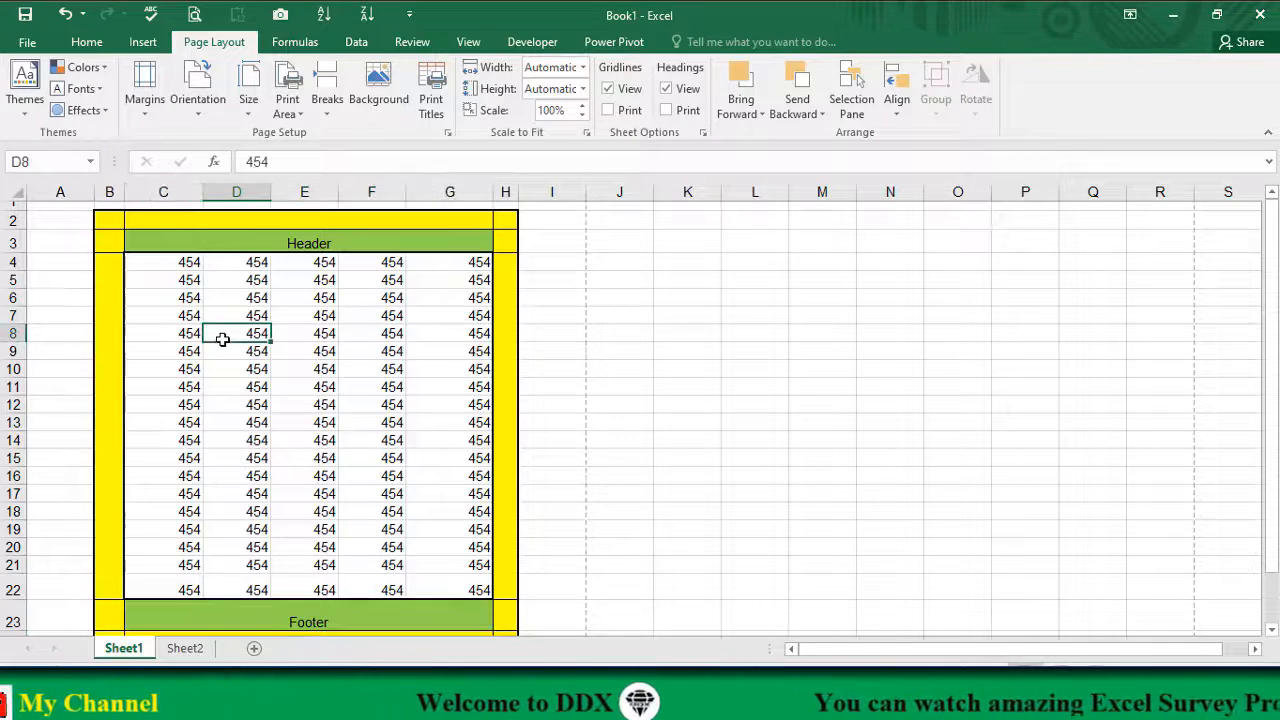
# Step: Widen column B in two stages to enlarge the mock page's left margin, and select the data block C4:G22
pyautogui.moveTo(125, 191); pyautogui.dragTo(134, 202)
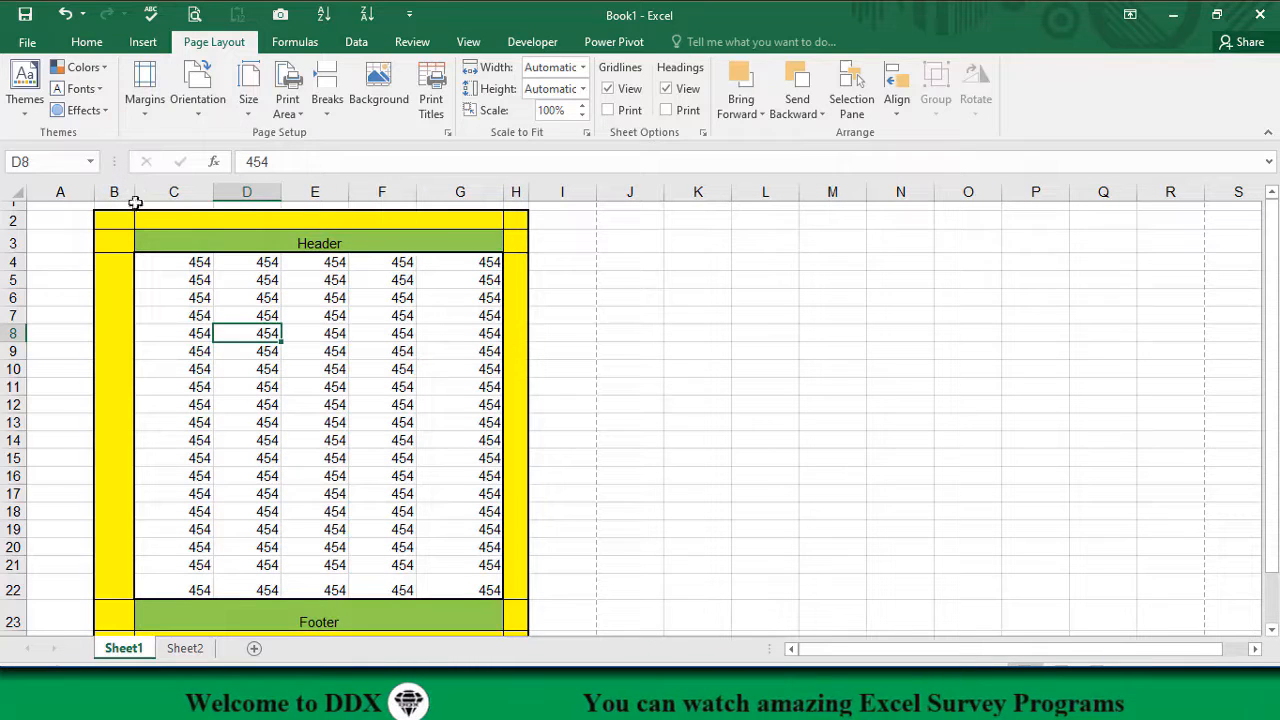
pyautogui.click(170, 315)
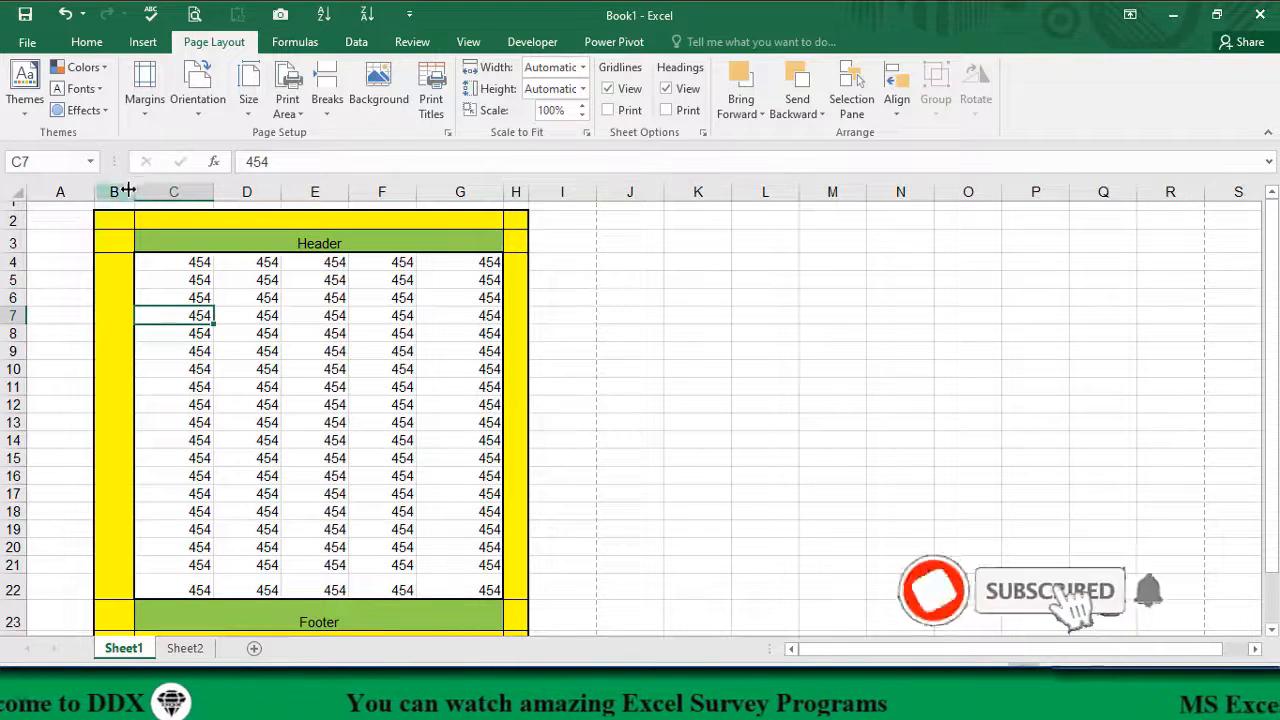
pyautogui.moveTo(128, 191); pyautogui.dragTo(145, 192)
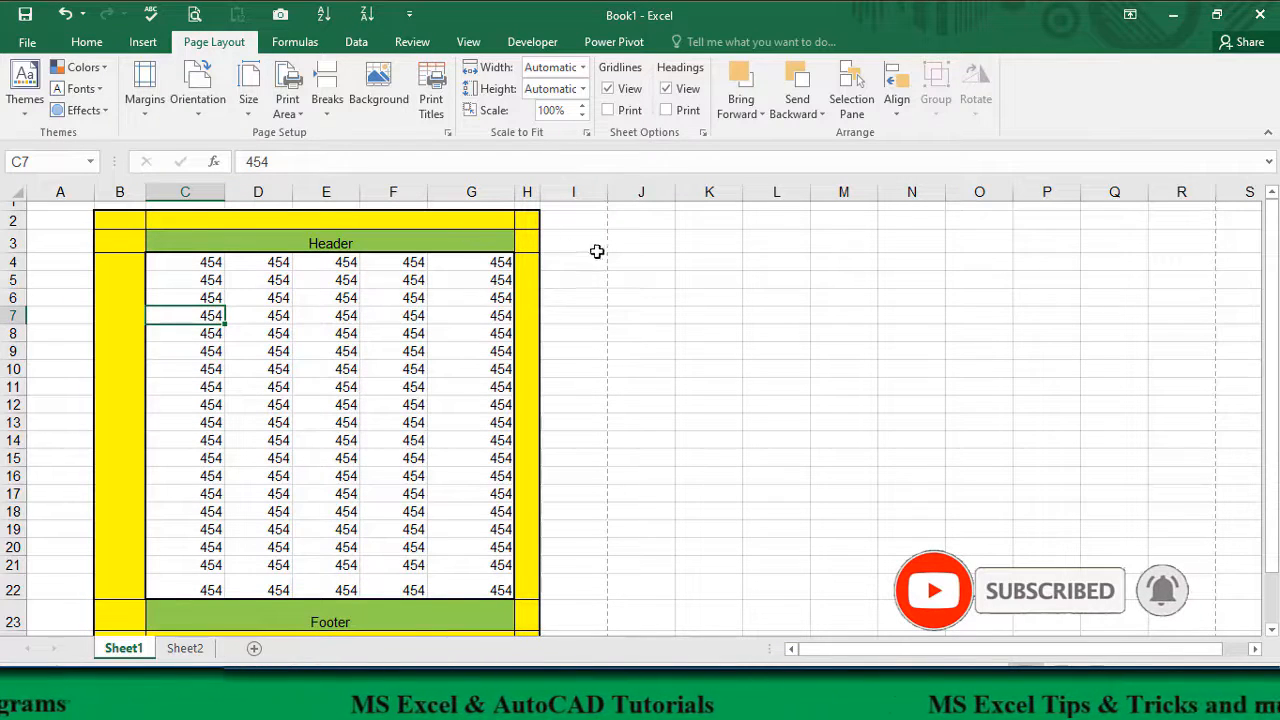
pyautogui.click(315, 330)
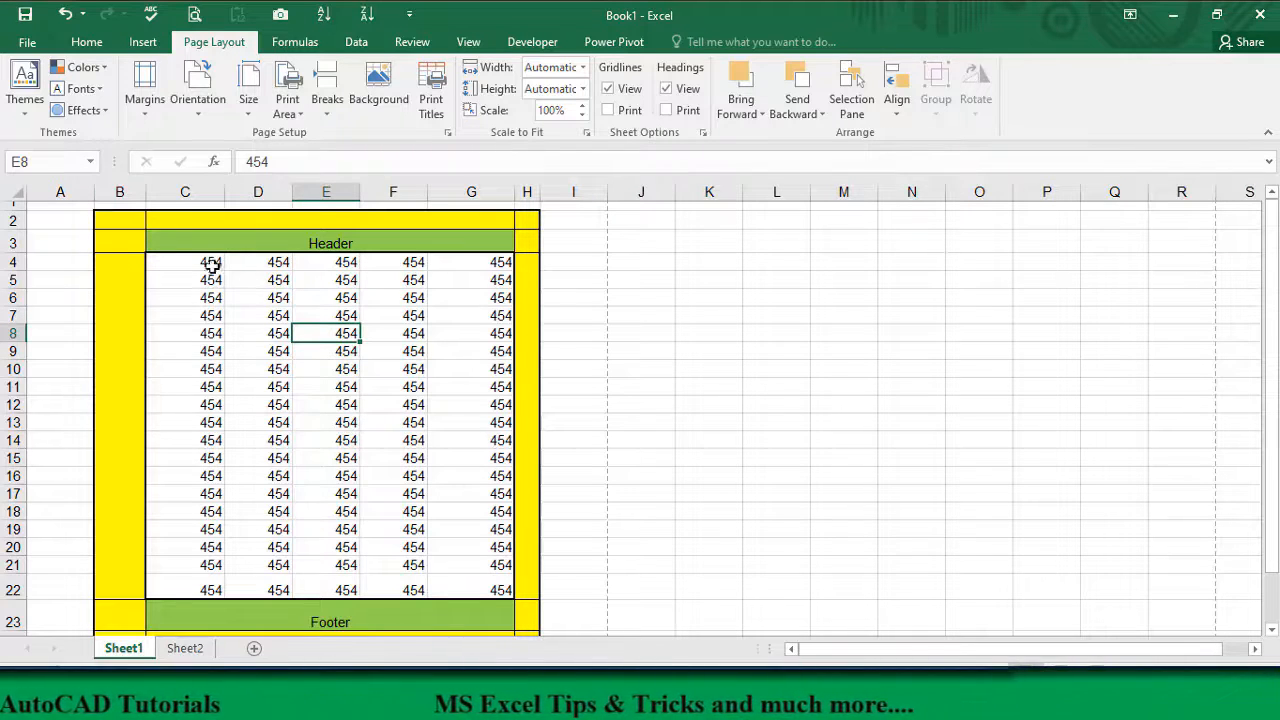
pyautogui.moveTo(212, 265)
pyautogui.mouseDown()
pyautogui.moveTo(212, 300)
pyautogui.moveTo(290, 500)
pyautogui.moveTo(471, 577)
pyautogui.mouseUp()
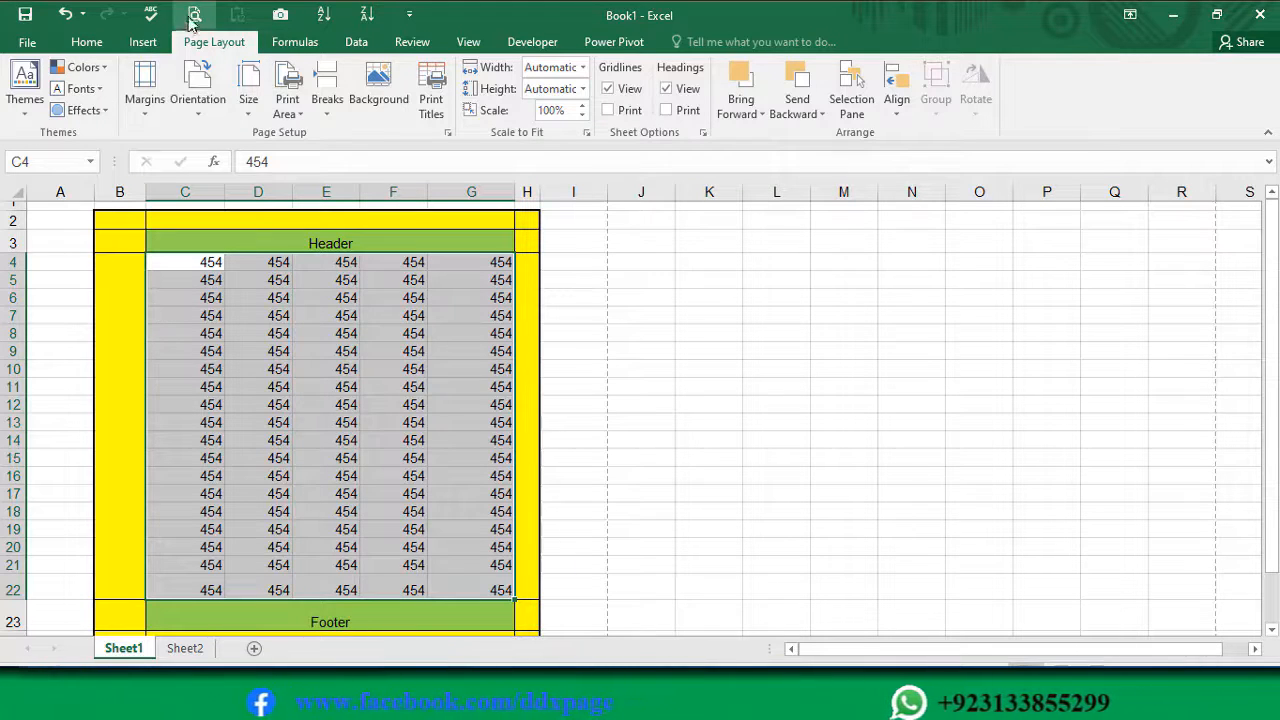
# Step: Switch to Sheet2, check its print preview, and return to the sheet
pyautogui.click(187, 650)
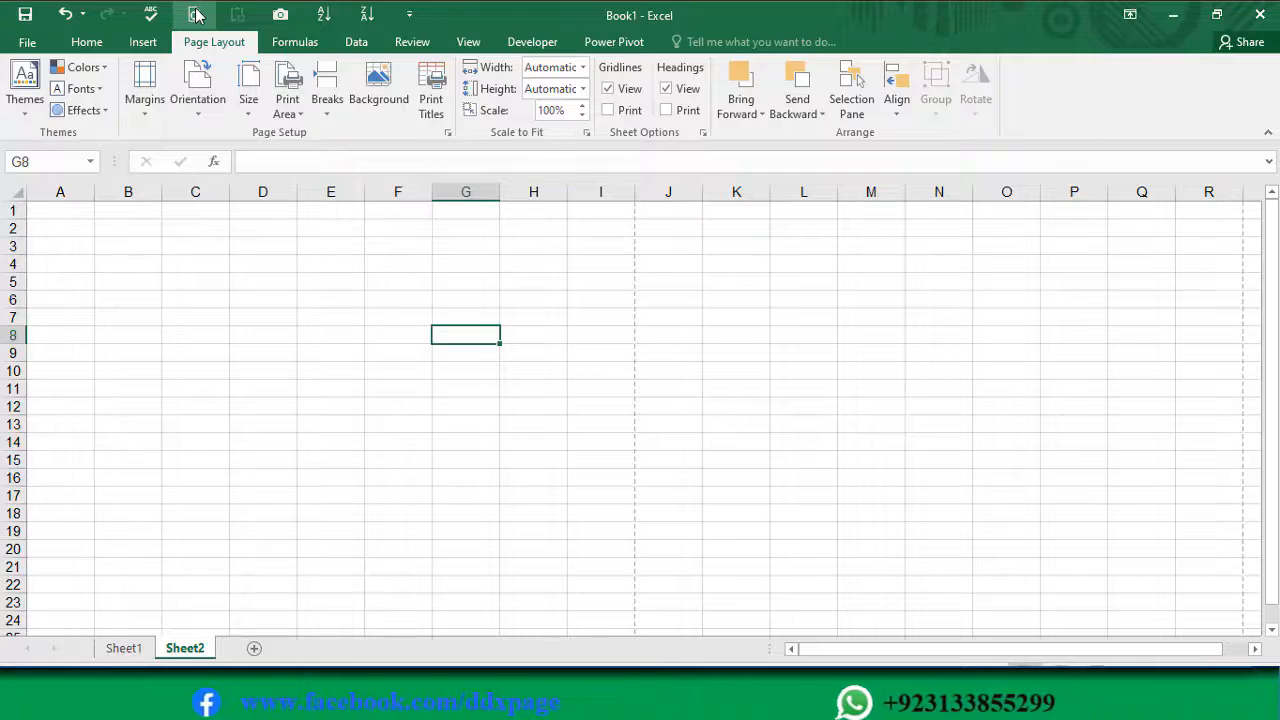
pyautogui.click(196, 12)
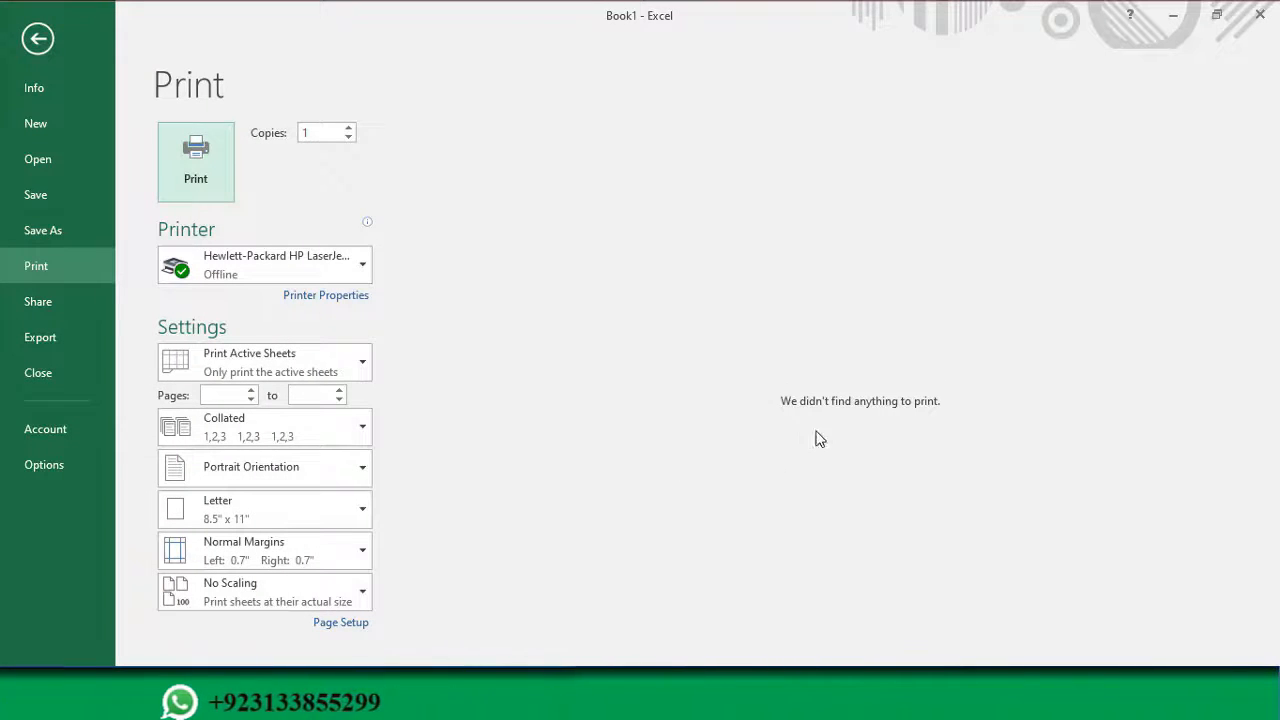
pyautogui.click(38, 40)
# Step: Fill all cells of a block spanning columns A to H, starting at A1 on Sheet2, with the value 131
pyautogui.moveTo(62, 209); pyautogui.dragTo(560, 625)
pyautogui.write('131')
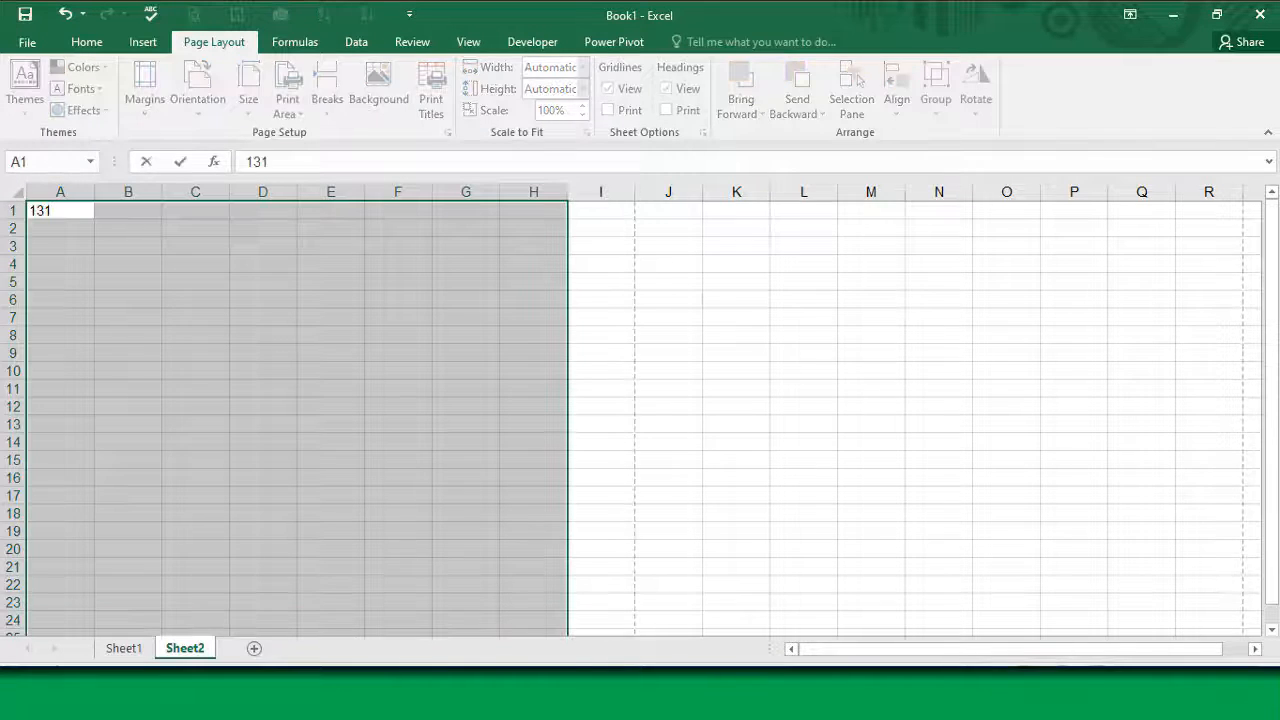
pyautogui.hotkey('ctrl', 'Return')
pyautogui.click(263, 495)
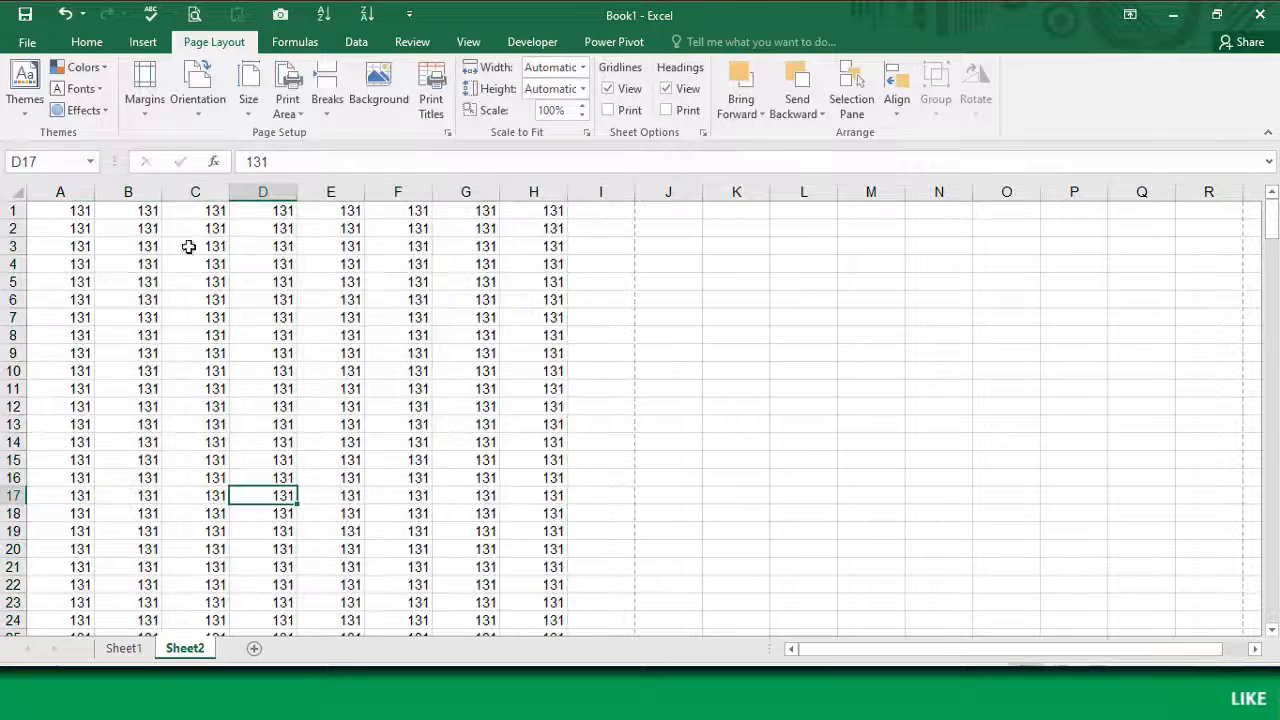
# Step: Preview the printout of the filled Sheet2, return to the sheet, and reopen the print preview
pyautogui.click(197, 16)
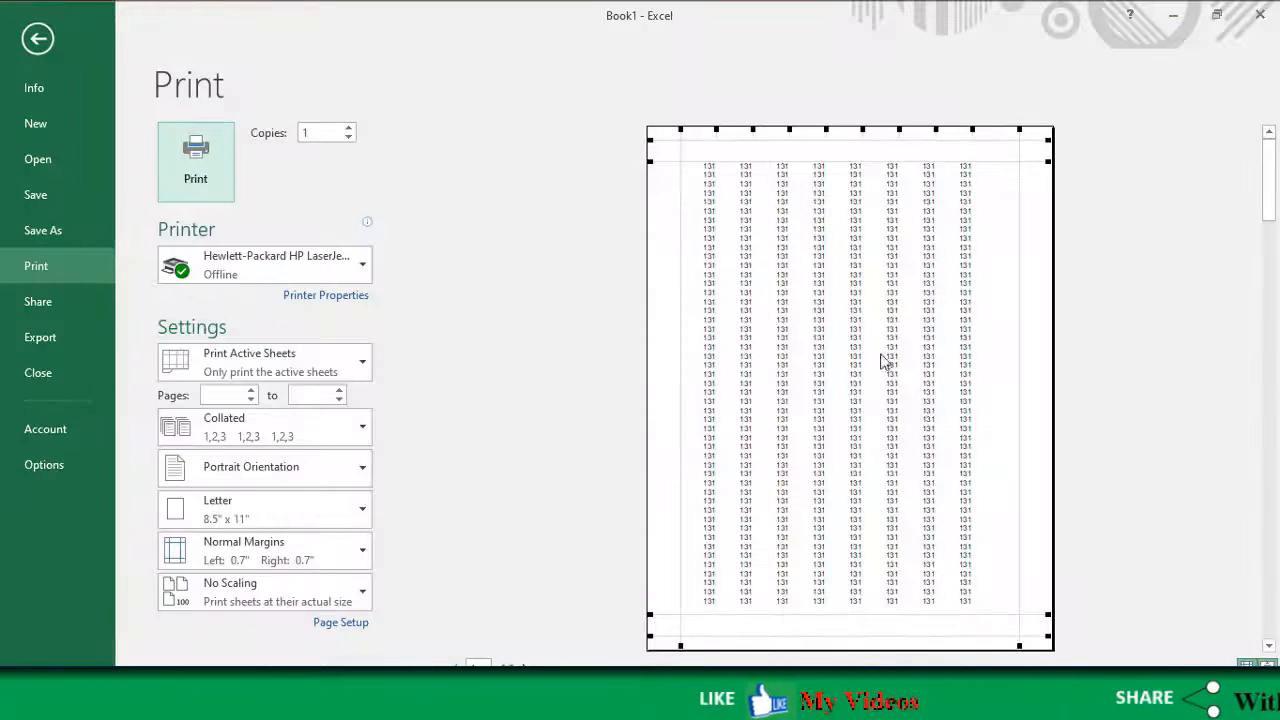
pyautogui.click(38, 44)
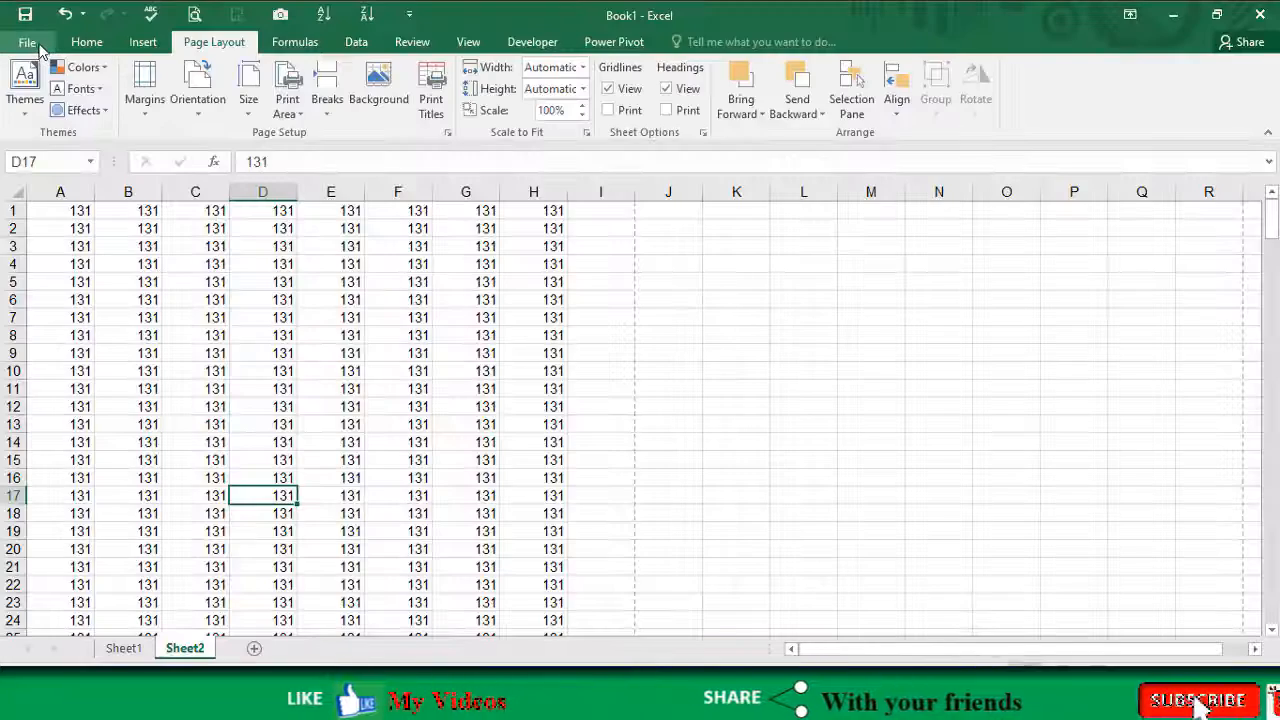
pyautogui.click(40, 48)
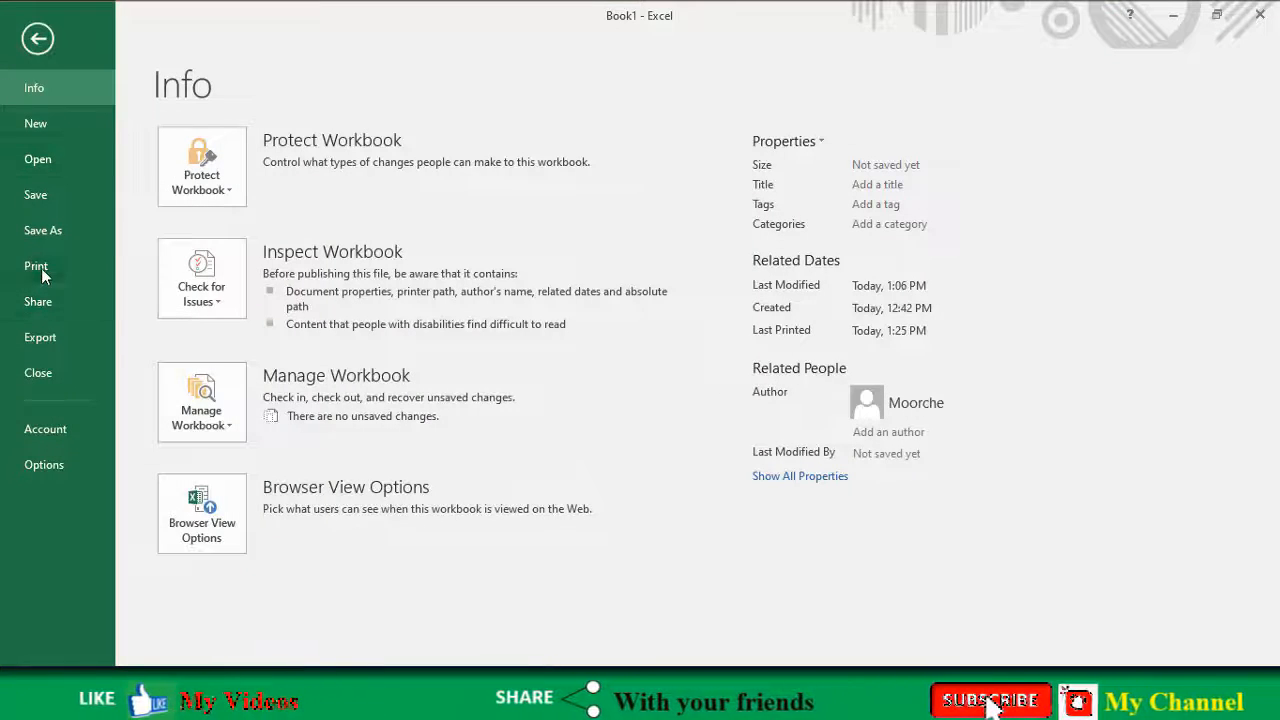
pyautogui.click(41, 268)
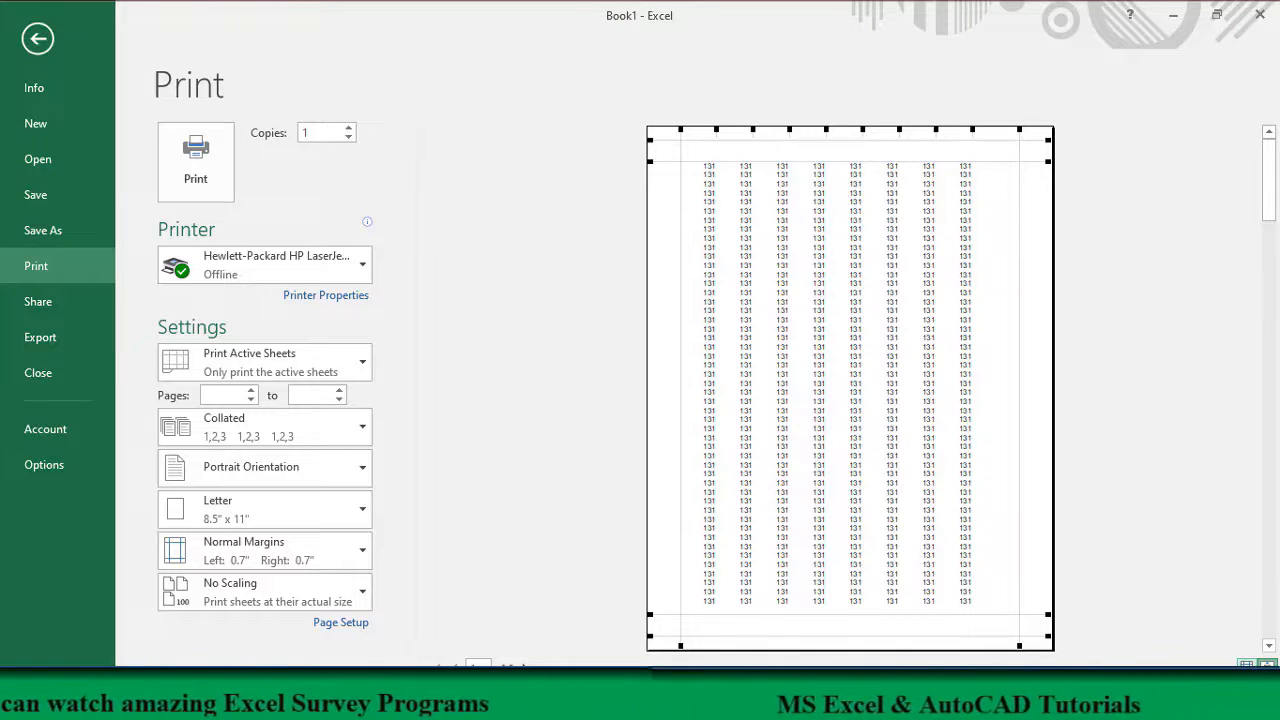
# Step: Toggle the margin guides off and on in the print preview, move the top margin guide slightly lower, and return to the sheet
pyautogui.click(1246, 666)
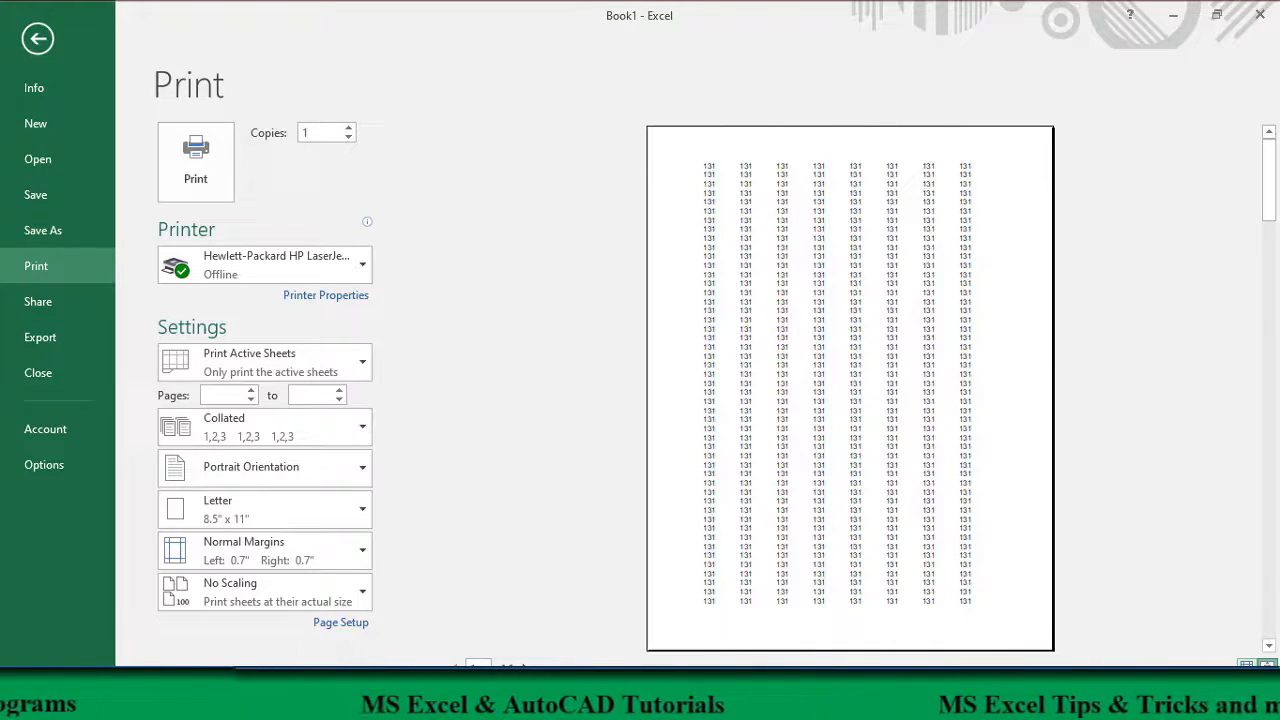
pyautogui.click(1246, 666)
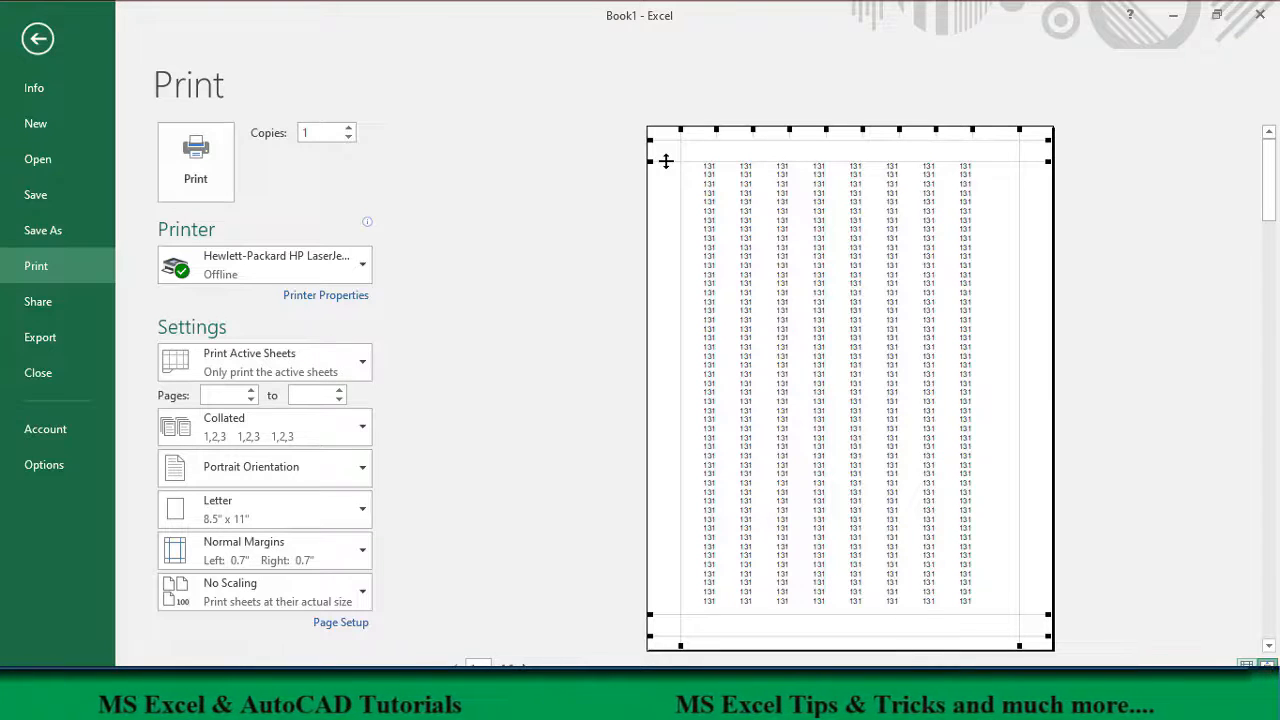
pyautogui.moveTo(666, 160)
pyautogui.mouseDown()
pyautogui.moveTo(666, 206)
pyautogui.moveTo(668, 142)
pyautogui.moveTo(663, 177)
pyautogui.mouseUp()
pyautogui.click(40, 39)
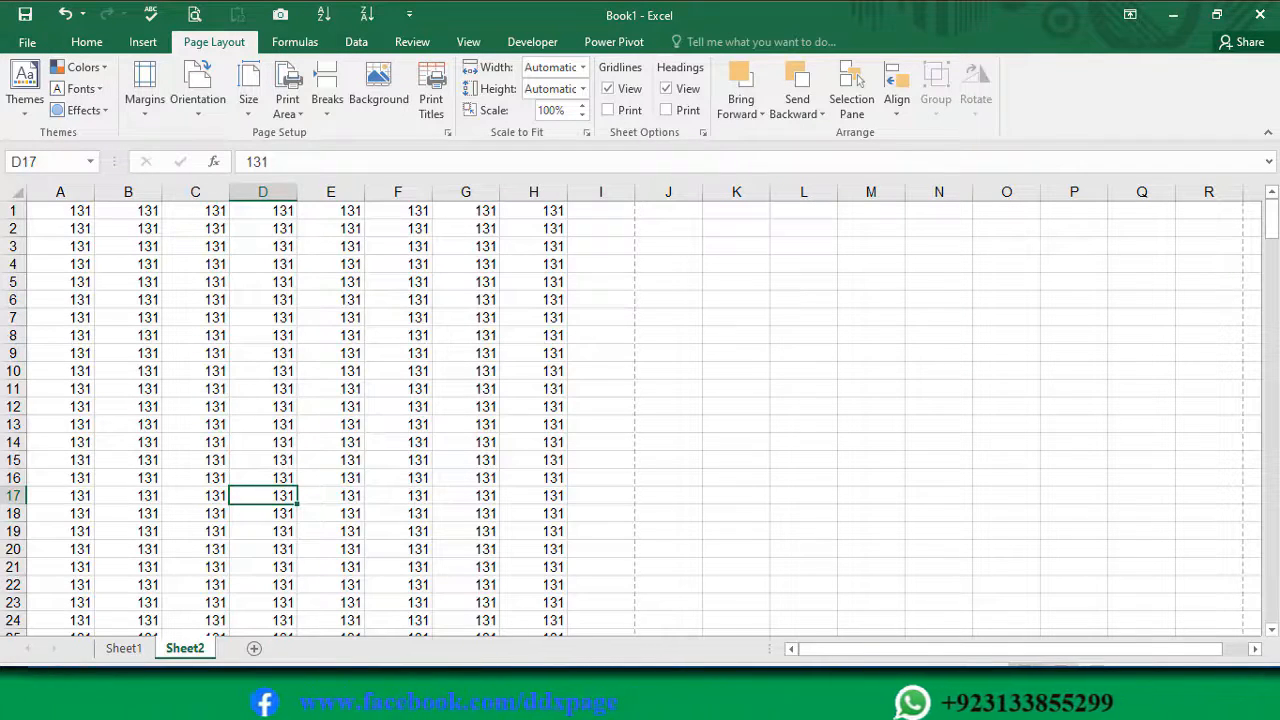
# Step: Show Sheet2 in Page Layout view and enter Header in the centre section of the page header
pyautogui.click(1065, 674)
pyautogui.scroll(1, 402, 450)
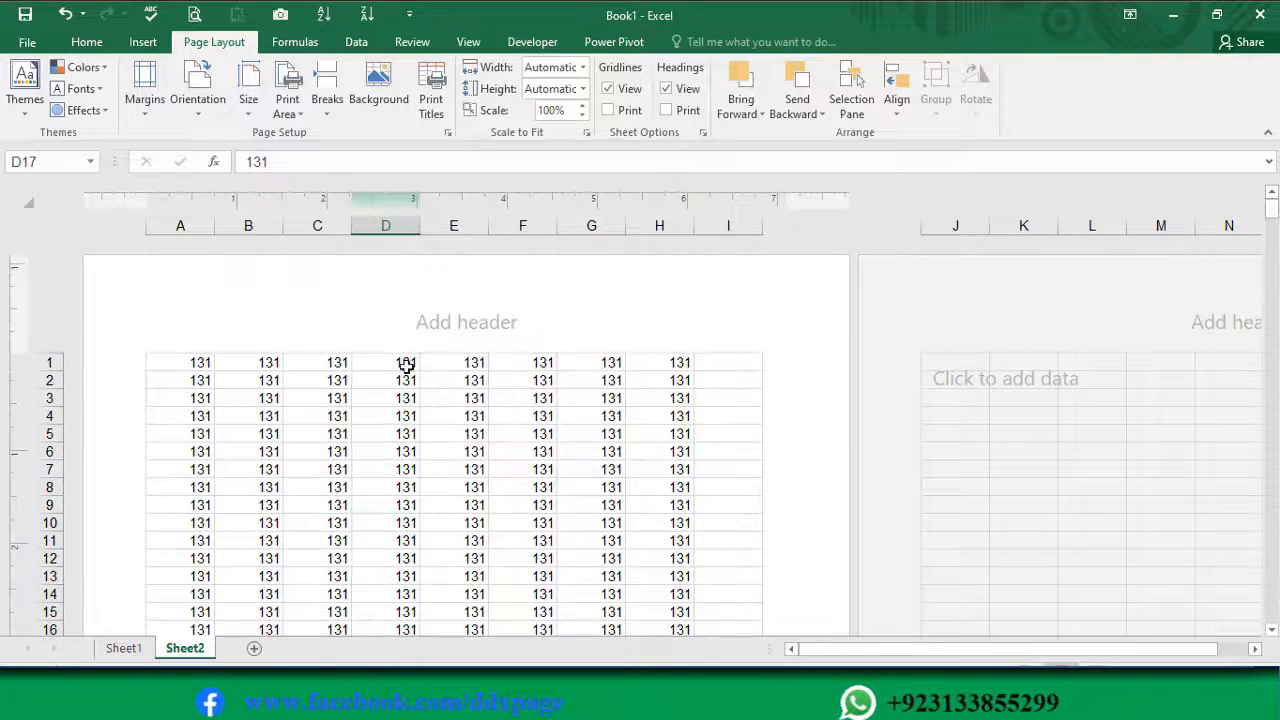
pyautogui.click(452, 328)
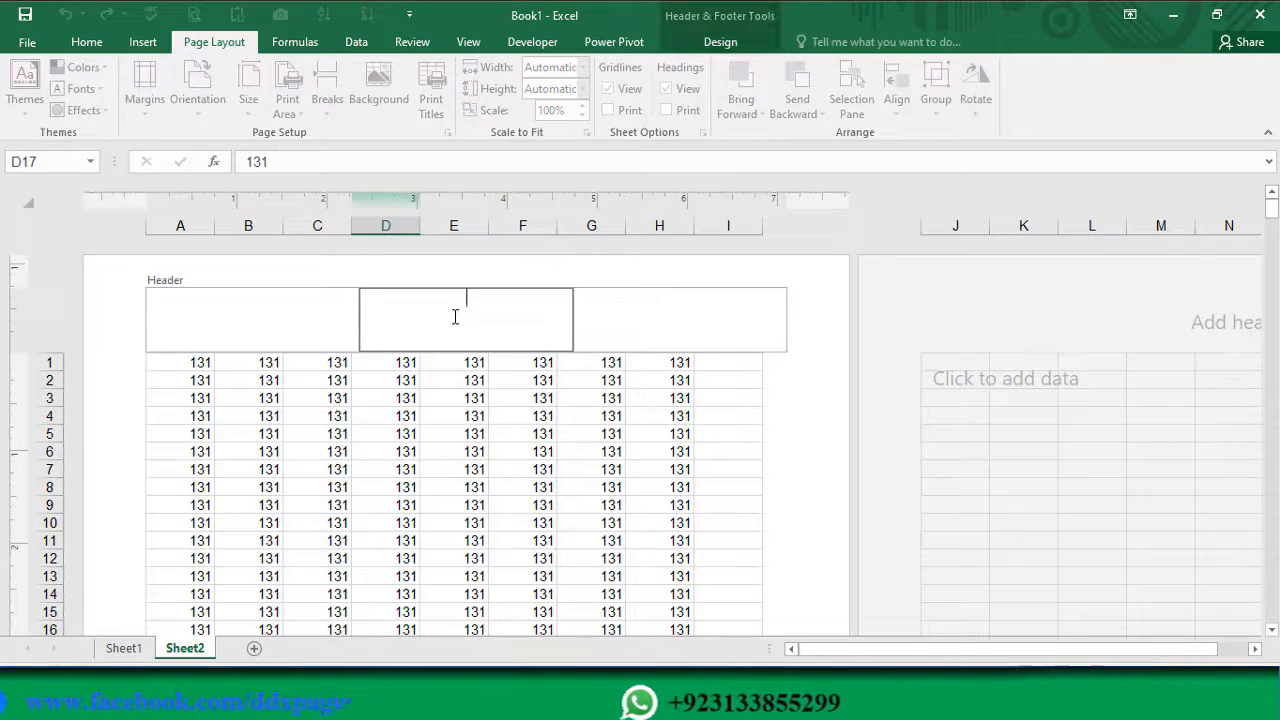
pyautogui.write('Headre')
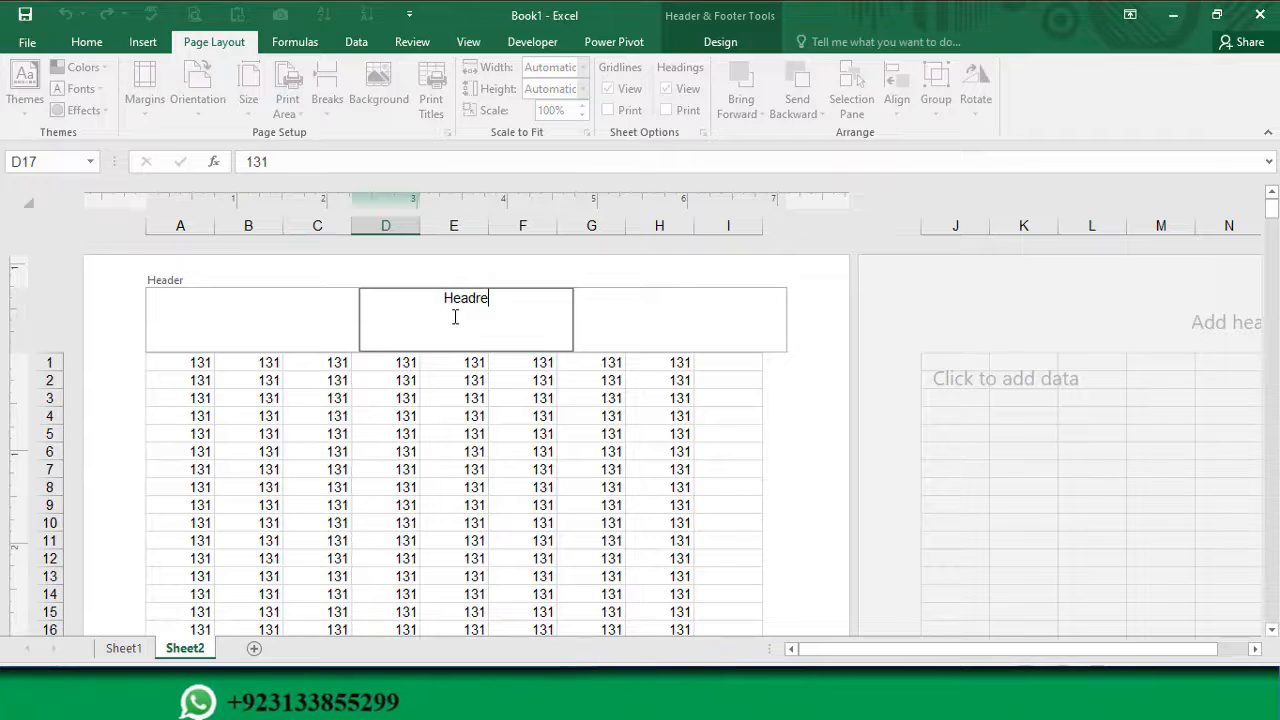
pyautogui.press('BackSpace')
pyautogui.press('BackSpace')
pyautogui.write('er')
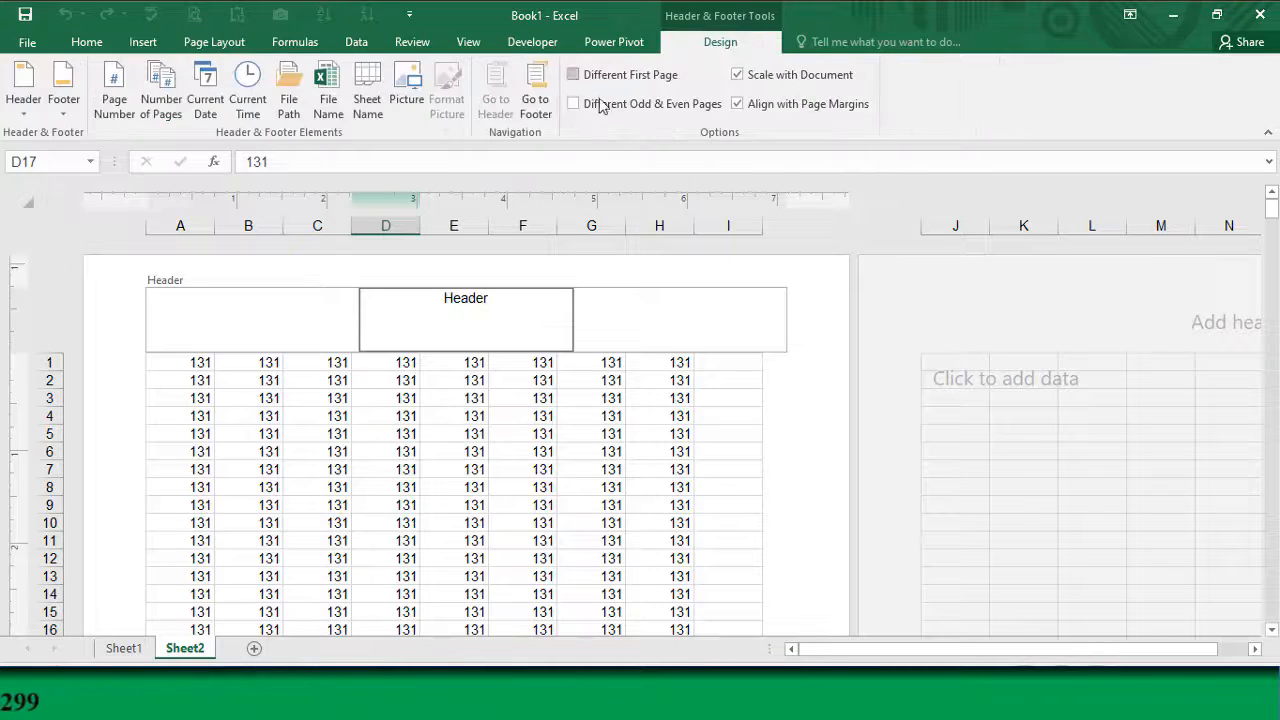
# Step: Enter Footer in the centre section of the page footer, and return Sheet2 to Normal view with cell D5 selected
pyautogui.click(537, 103)
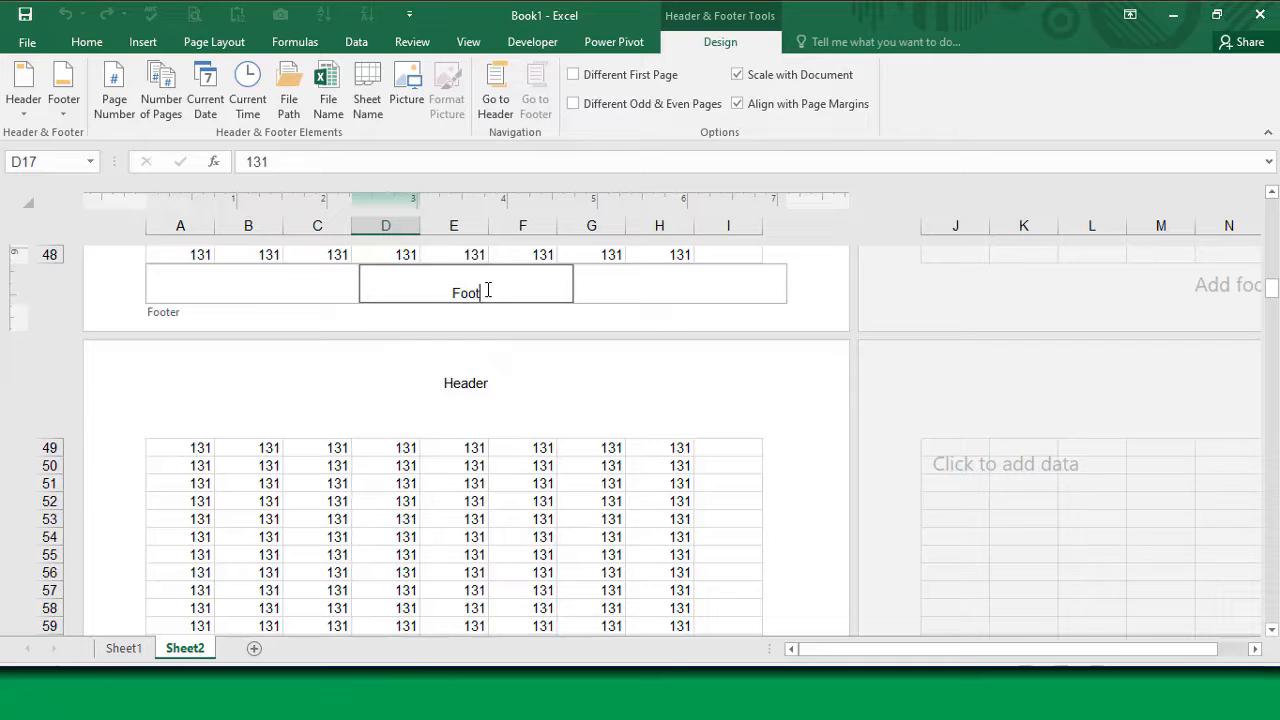
pyautogui.click(558, 480)
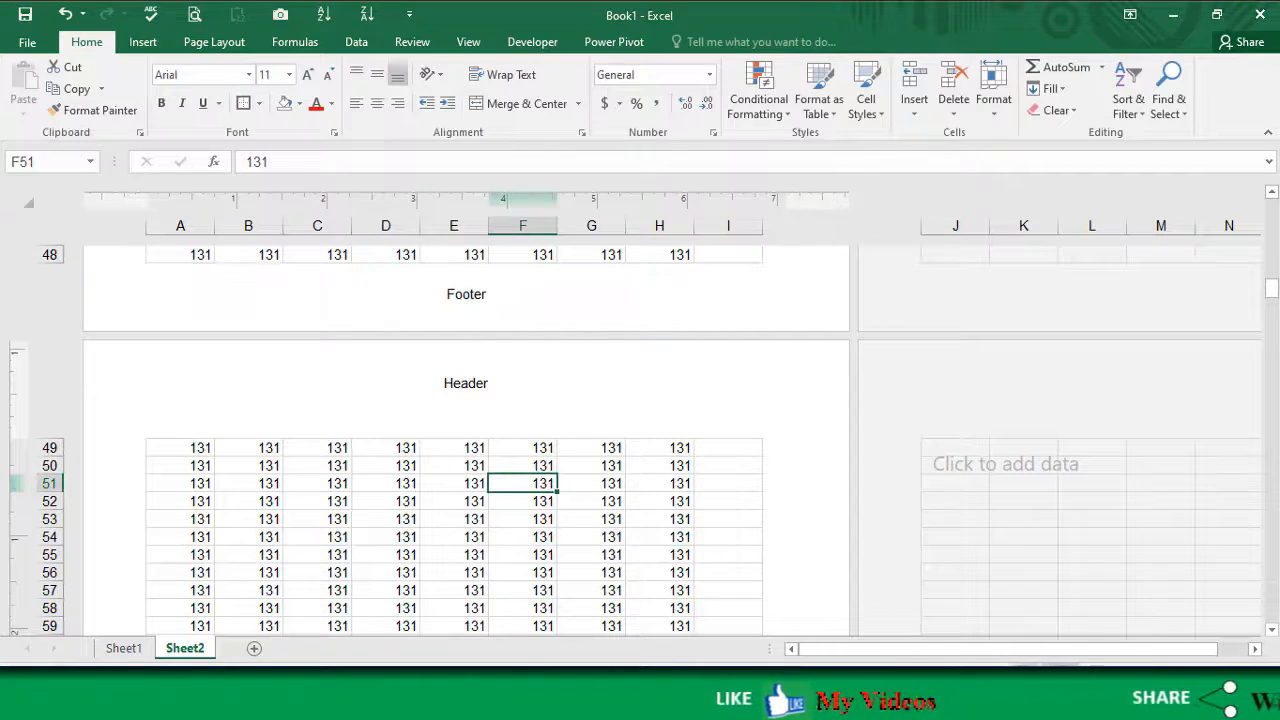
pyautogui.click(1025, 672)
pyautogui.scroll(16, 437, 491)
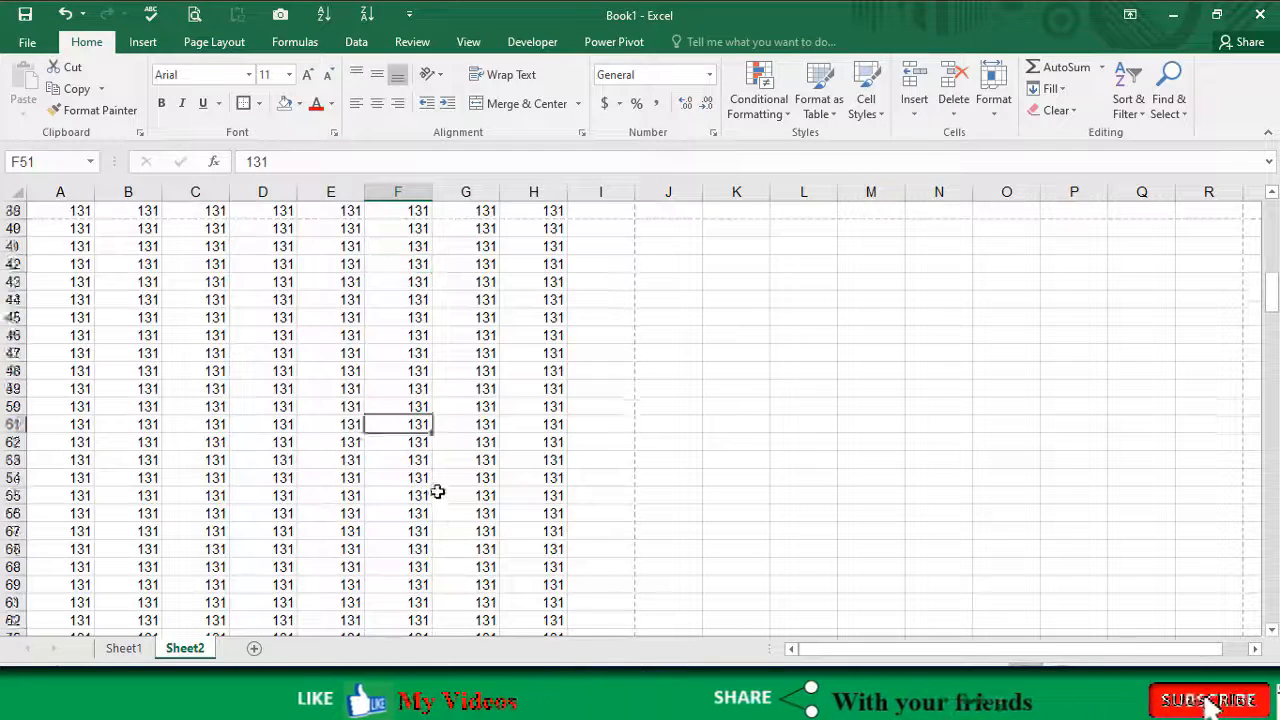
pyautogui.click(243, 279)
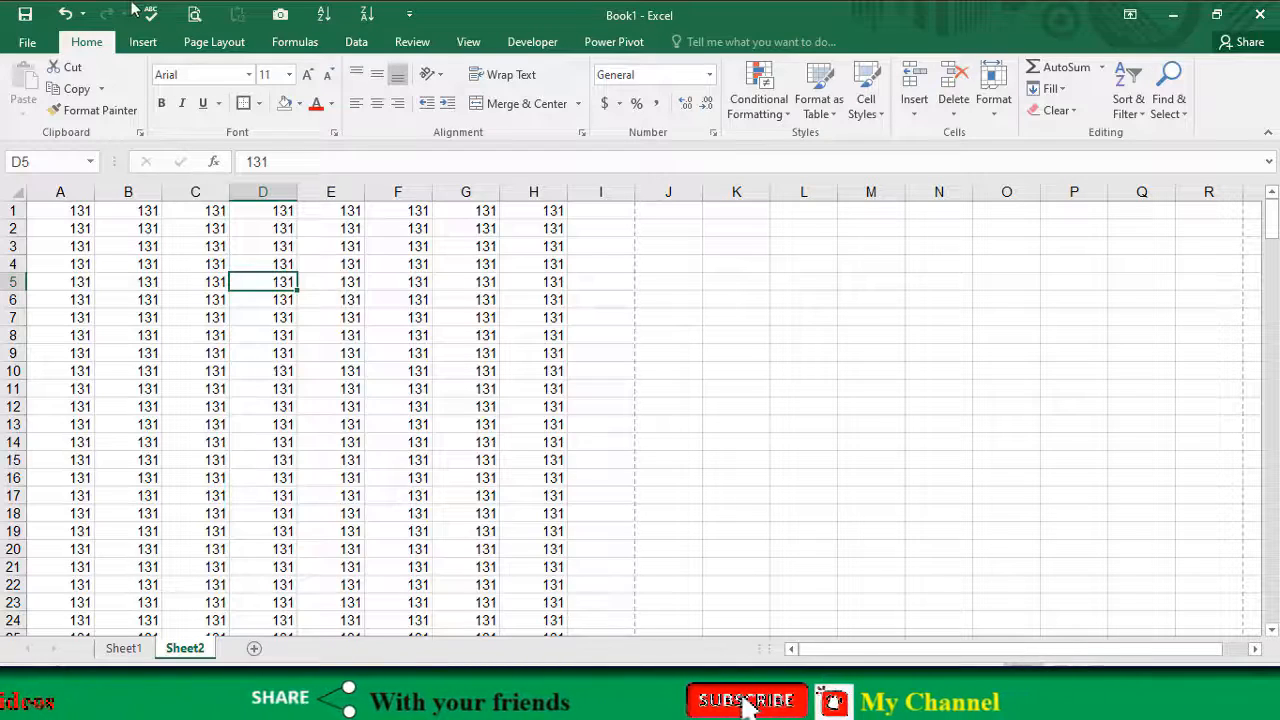
# Step: In the print preview, move the top margin and header guides lower and the bottom margin and footer guides higher on the page
pyautogui.click(194, 14)
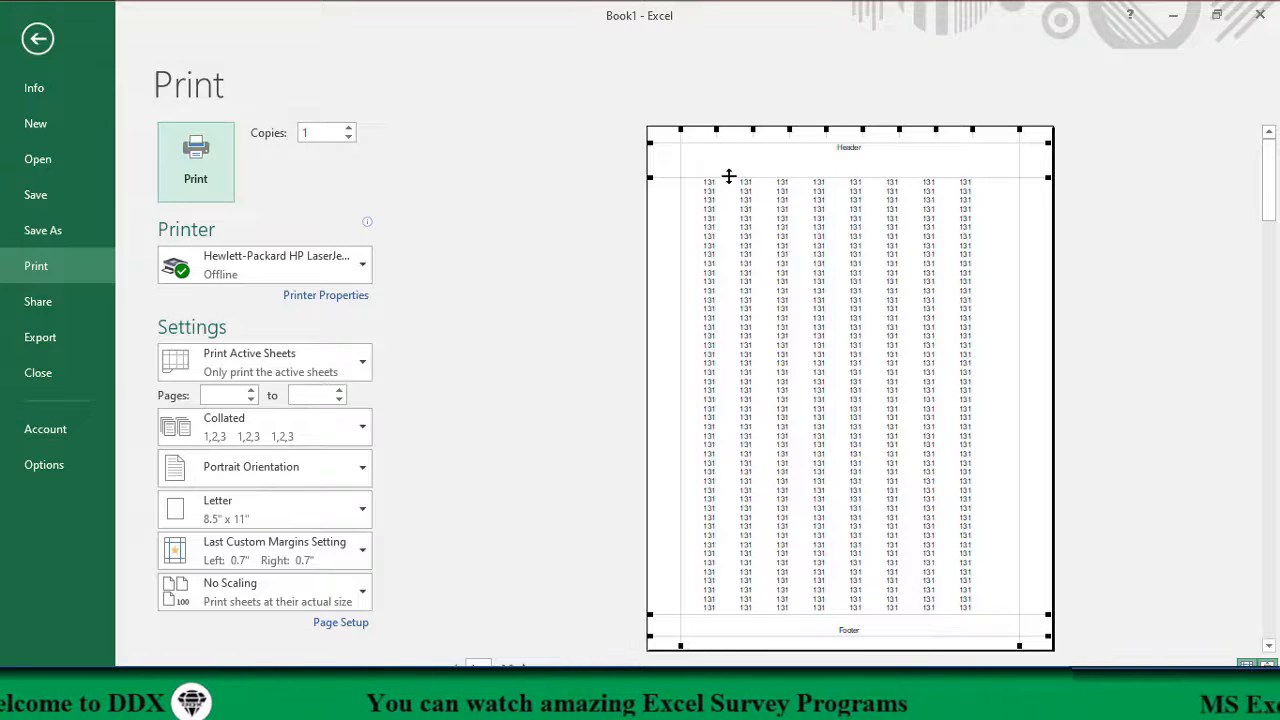
pyautogui.moveTo(729, 176)
pyautogui.mouseDown()
pyautogui.moveTo(732, 160)
pyautogui.moveTo(729, 199)
pyautogui.mouseUp()
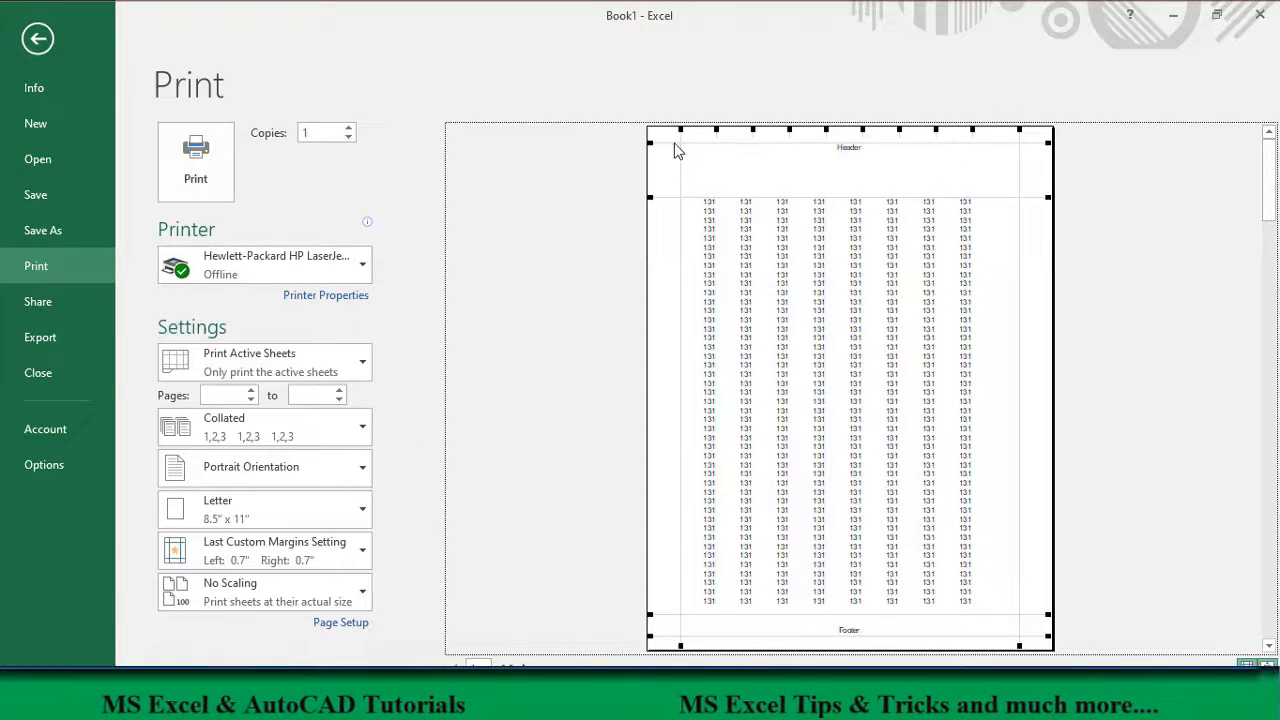
pyautogui.moveTo(673, 143); pyautogui.dragTo(673, 172)
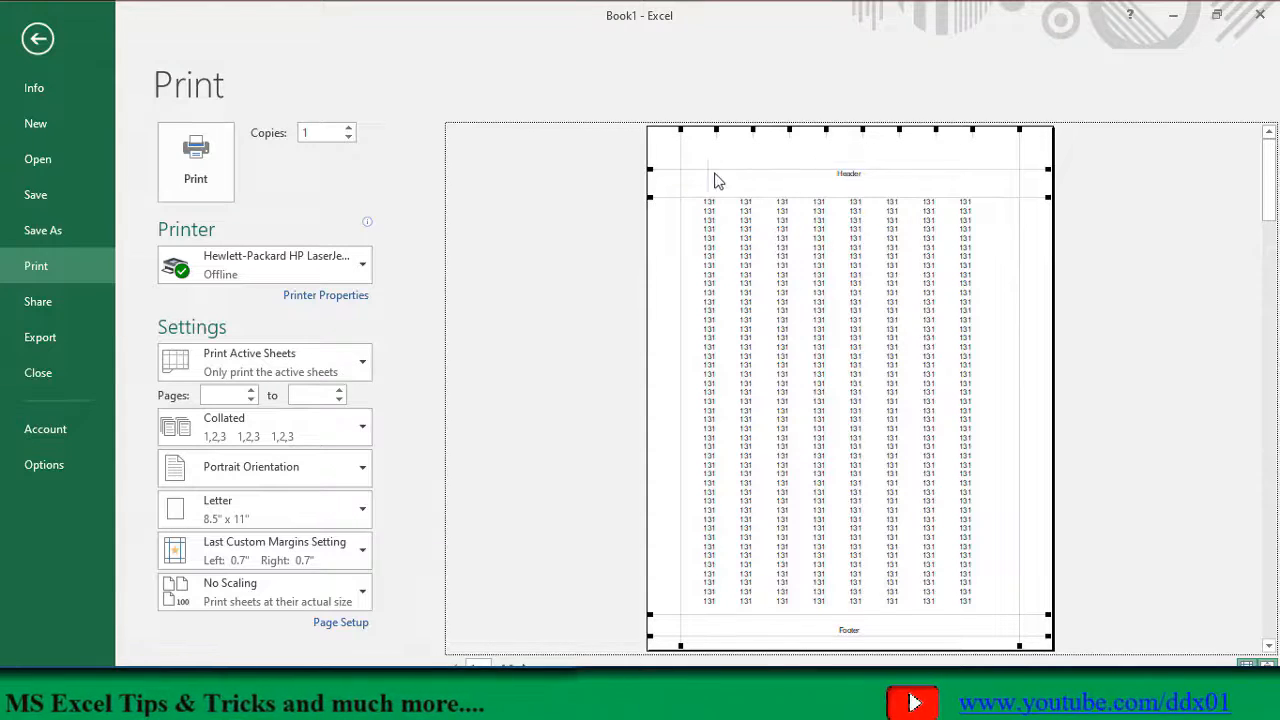
pyautogui.moveTo(670, 180)
pyautogui.mouseDown()
pyautogui.moveTo(663, 151)
pyautogui.moveTo(663, 191)
pyautogui.moveTo(663, 172)
pyautogui.mouseUp()
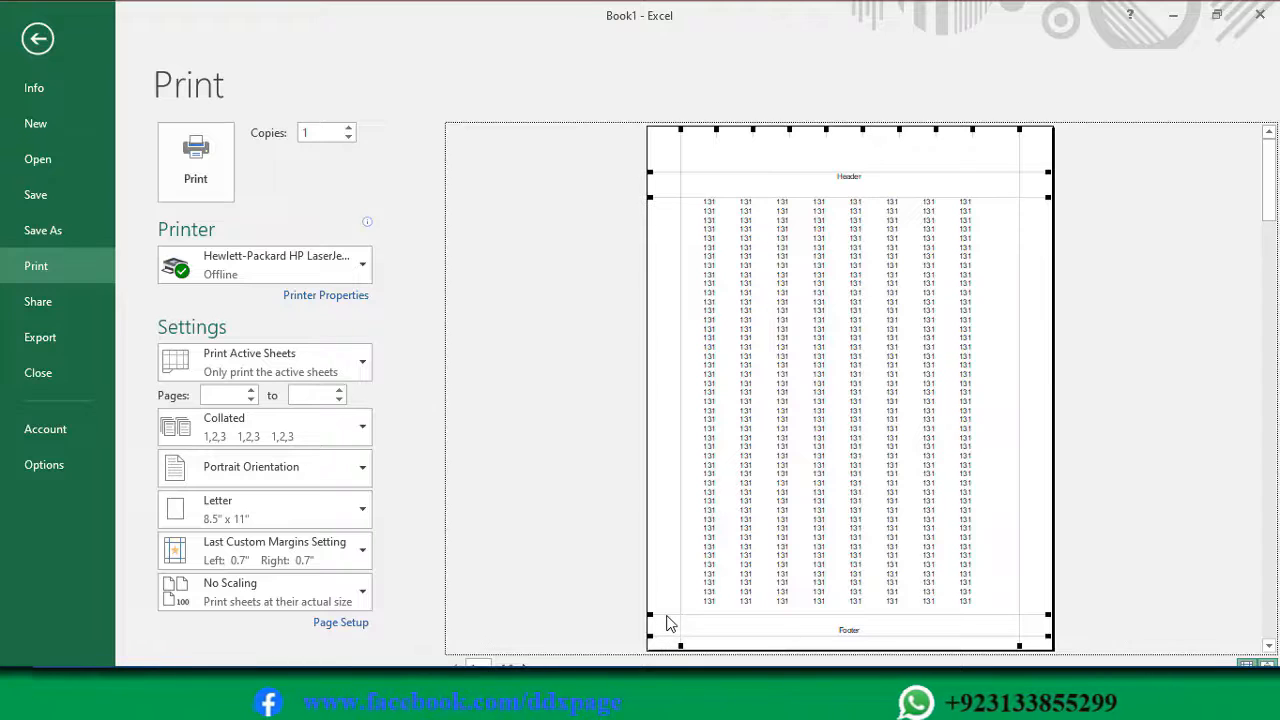
pyautogui.moveTo(668, 614); pyautogui.dragTo(673, 517)
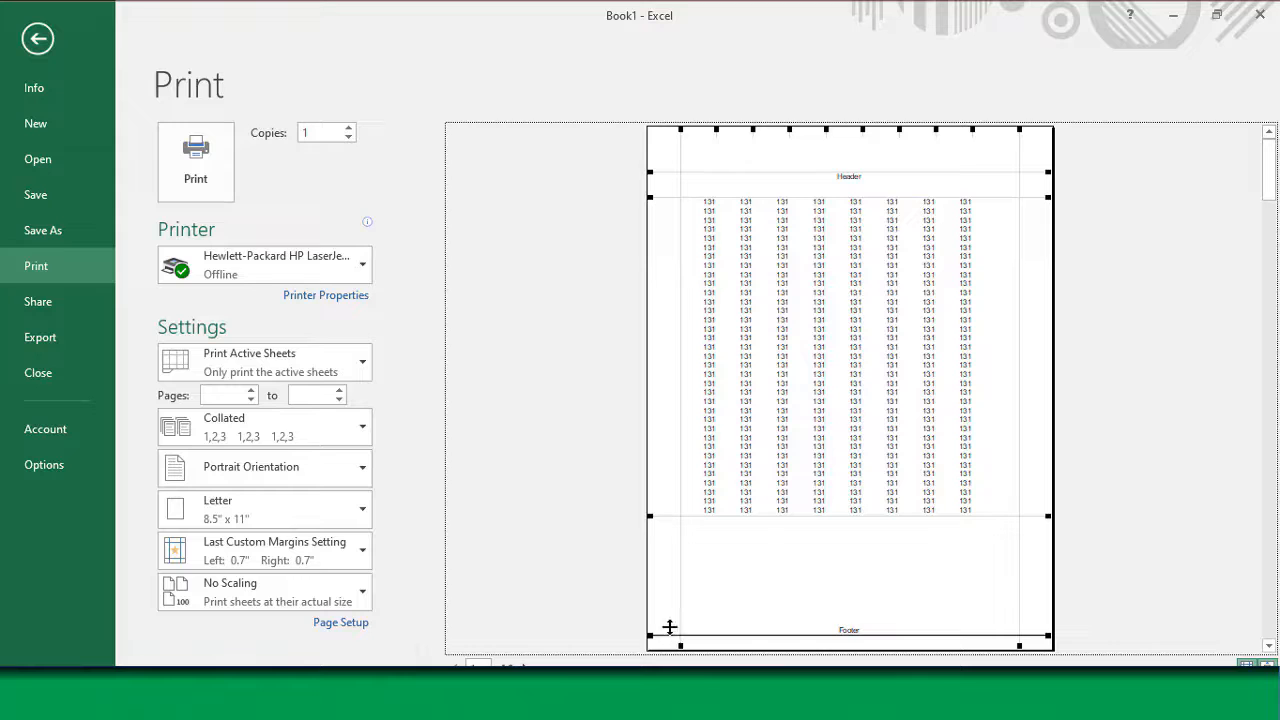
pyautogui.moveTo(669, 627); pyautogui.dragTo(678, 559)
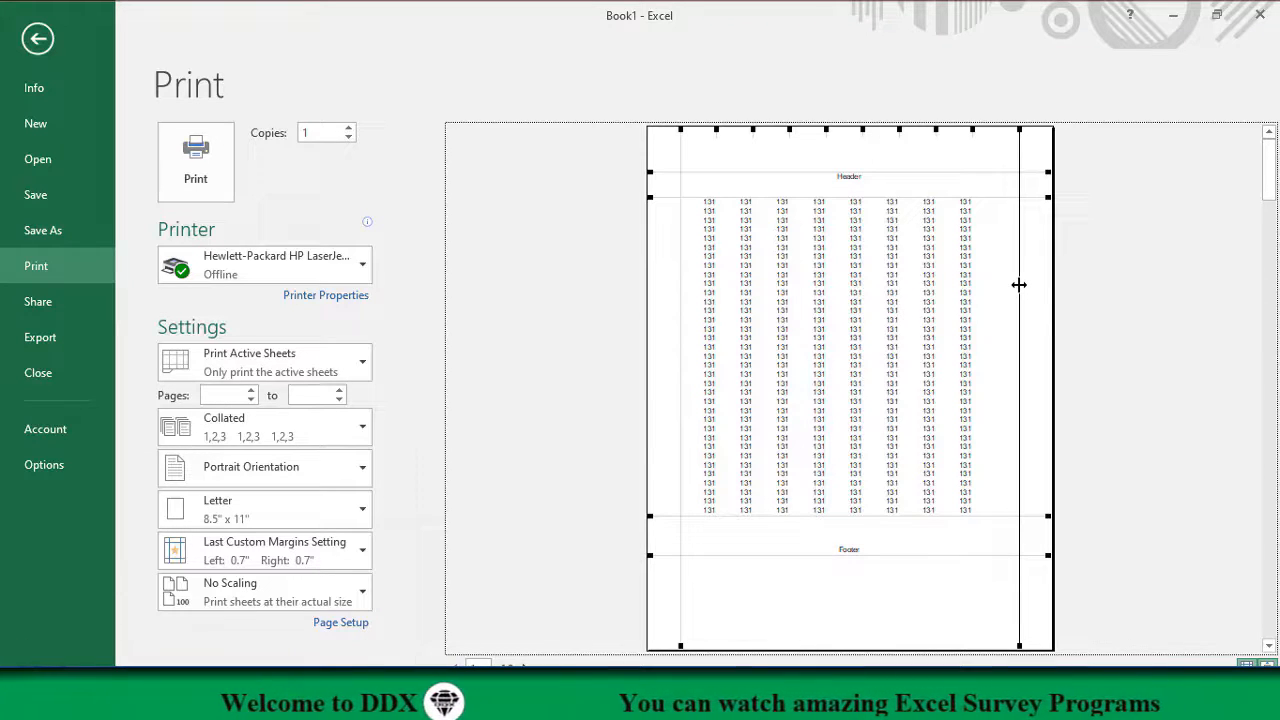
# Step: Widen the right margin to 2.47" and the left to 1.96" with the preview guides, and reduce them to 0.43" and 1.17"
pyautogui.moveTo(1019, 285); pyautogui.dragTo(933, 287)
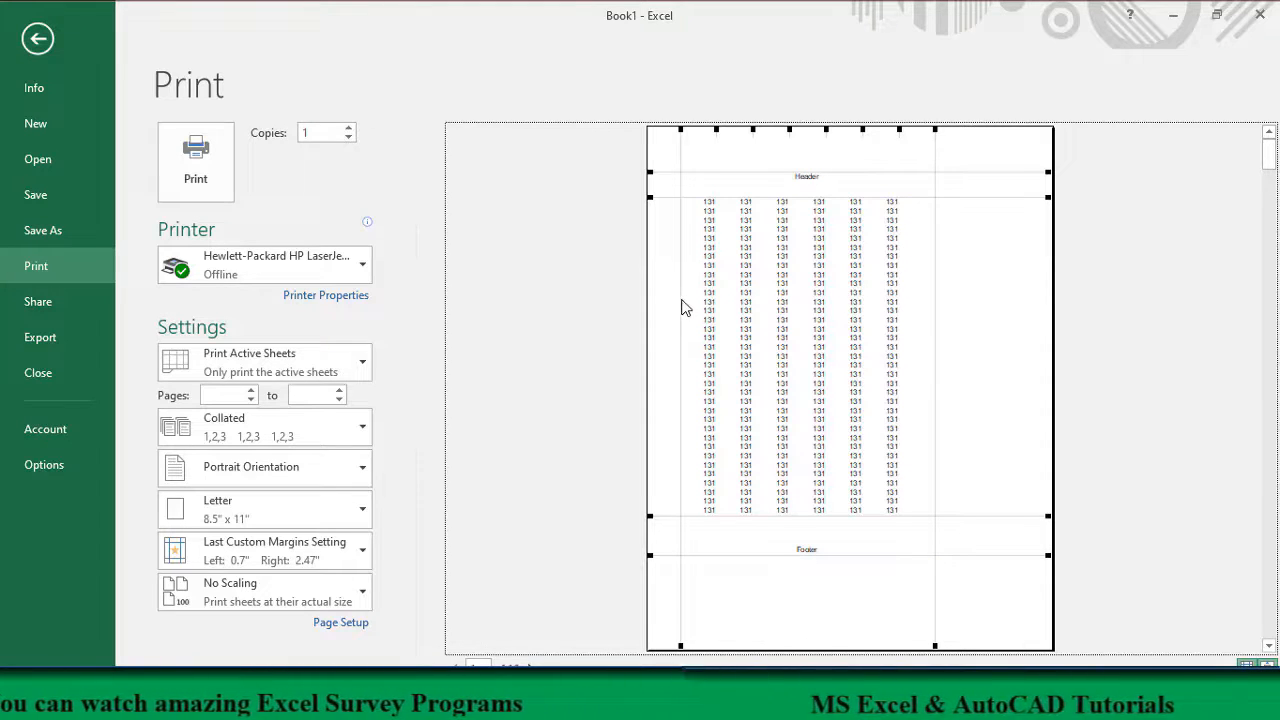
pyautogui.moveTo(682, 305); pyautogui.dragTo(741, 295)
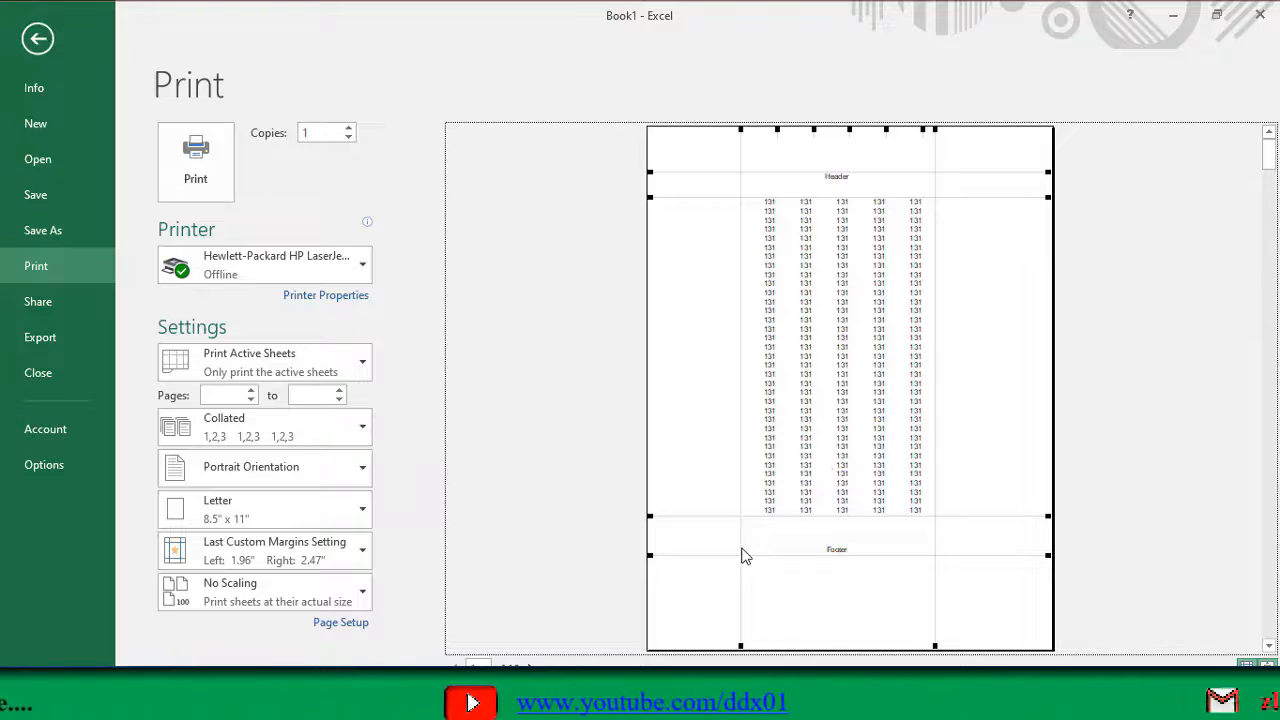
pyautogui.moveTo(739, 545); pyautogui.dragTo(703, 538)
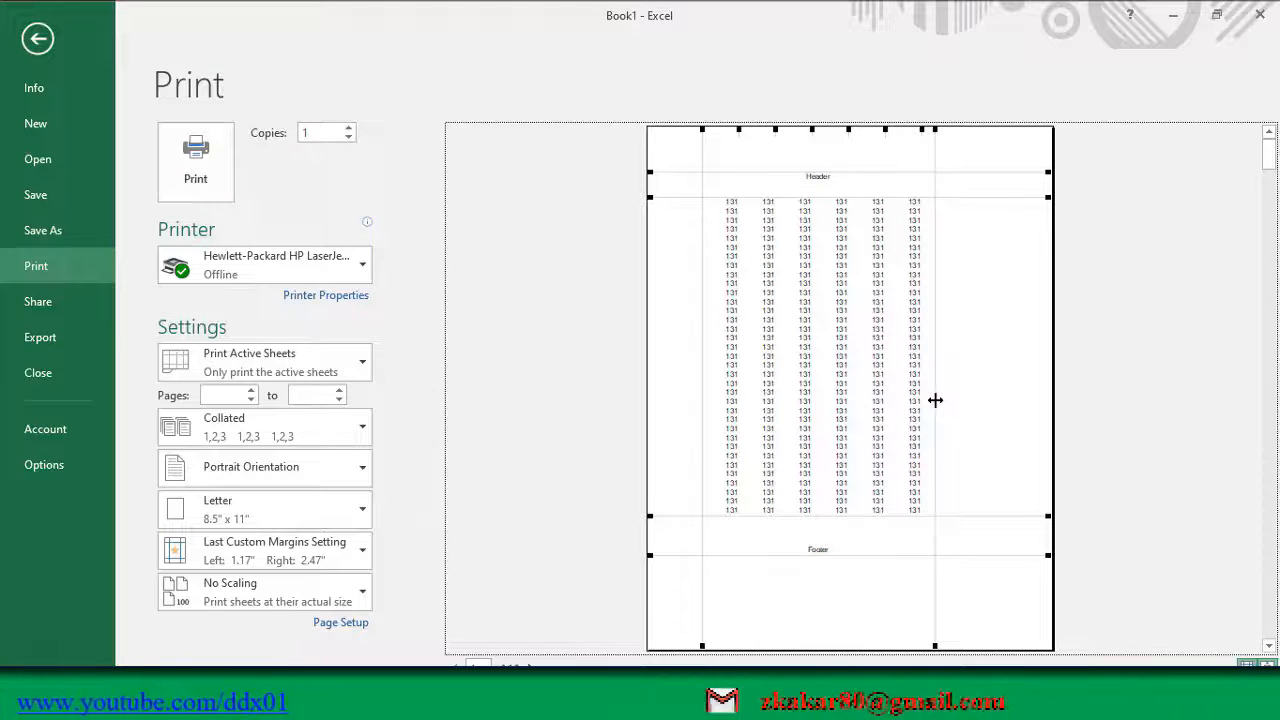
pyautogui.moveTo(935, 400); pyautogui.dragTo(1033, 405)
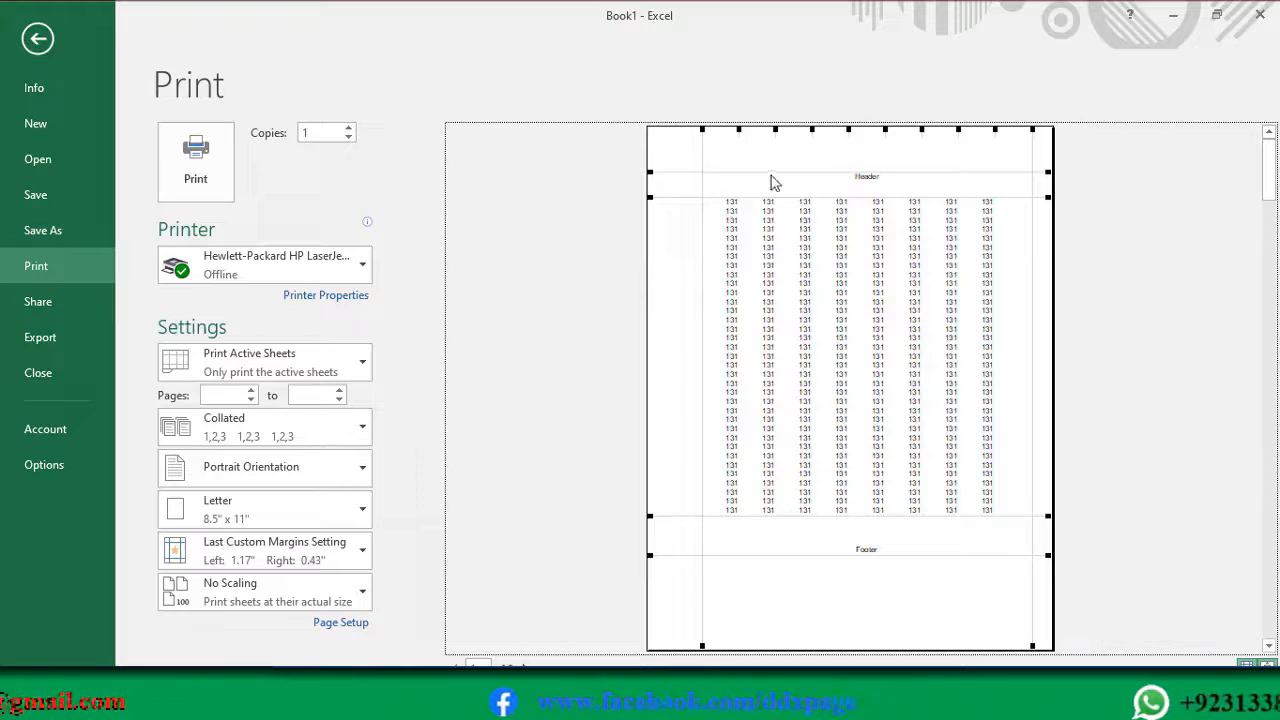
# Step: Move the header, top, bottom and footer guides back toward the page edges and reduce the left margin to 0.56"
pyautogui.moveTo(771, 171); pyautogui.dragTo(773, 143)
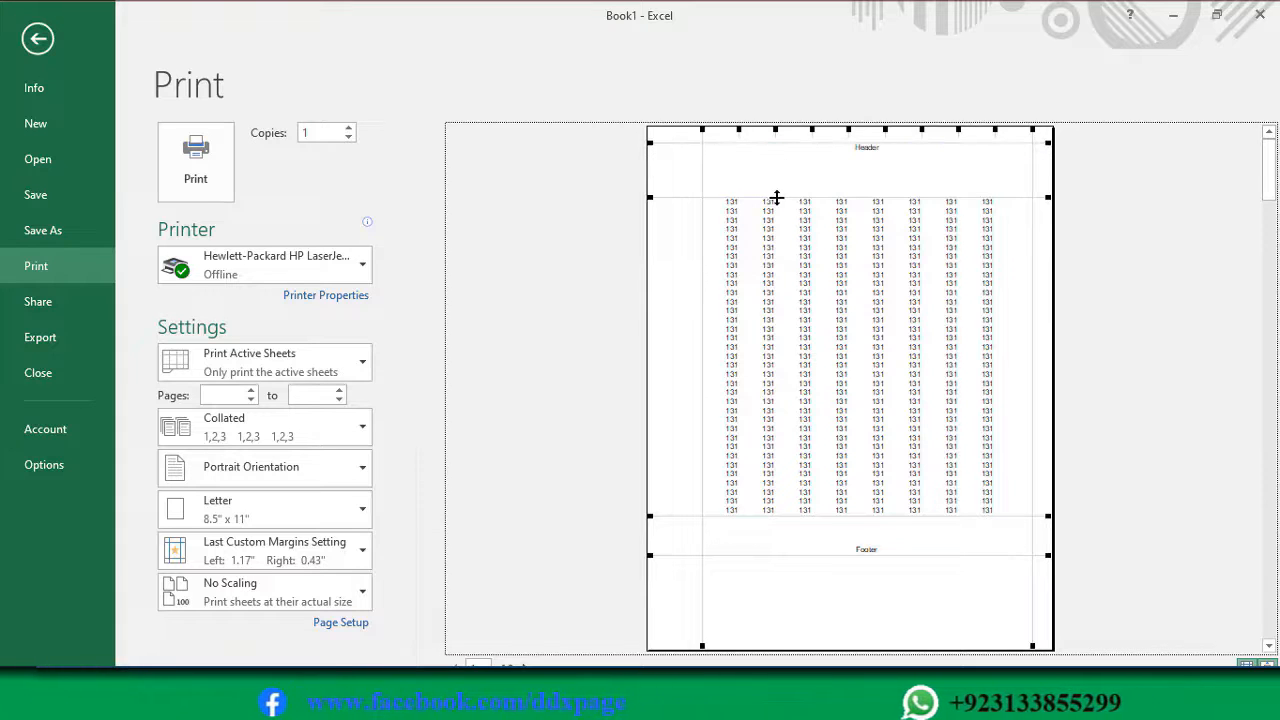
pyautogui.moveTo(777, 196); pyautogui.dragTo(777, 165)
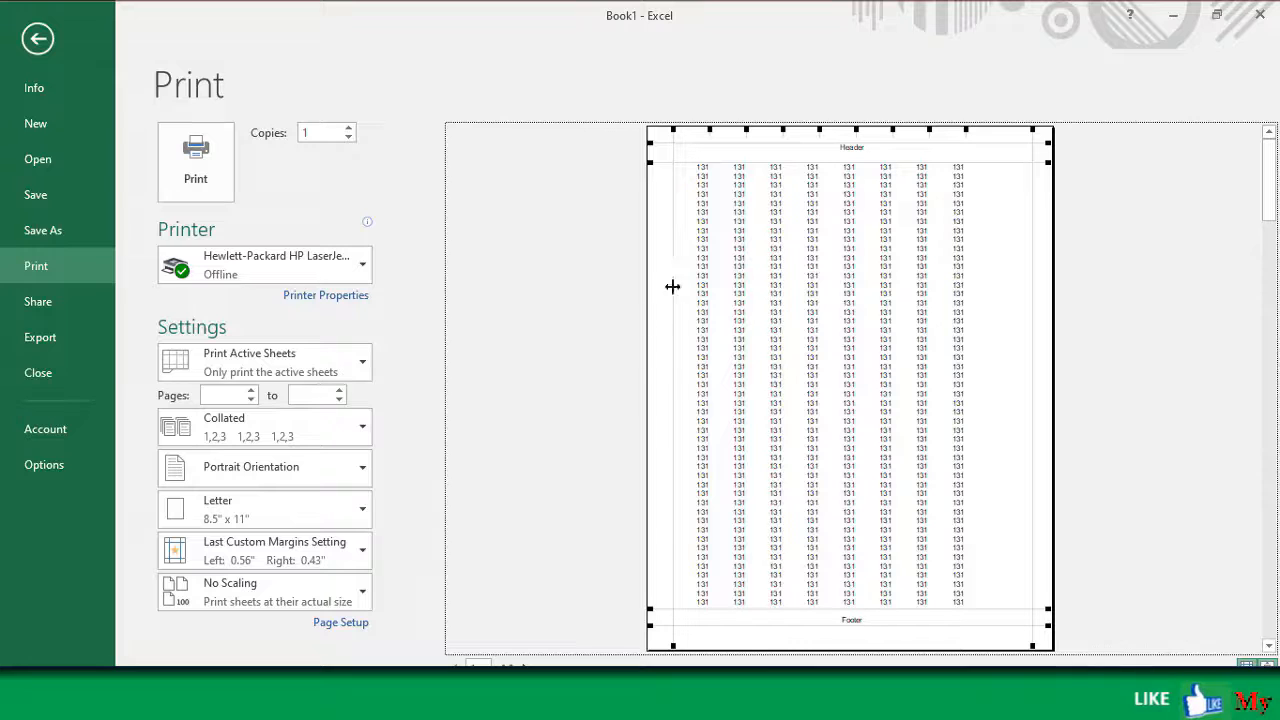
# Step: Shift the left margin guide in the preview to 1.15", 0.24" and 1.1" in turn
pyautogui.moveTo(673, 275); pyautogui.dragTo(701, 284)
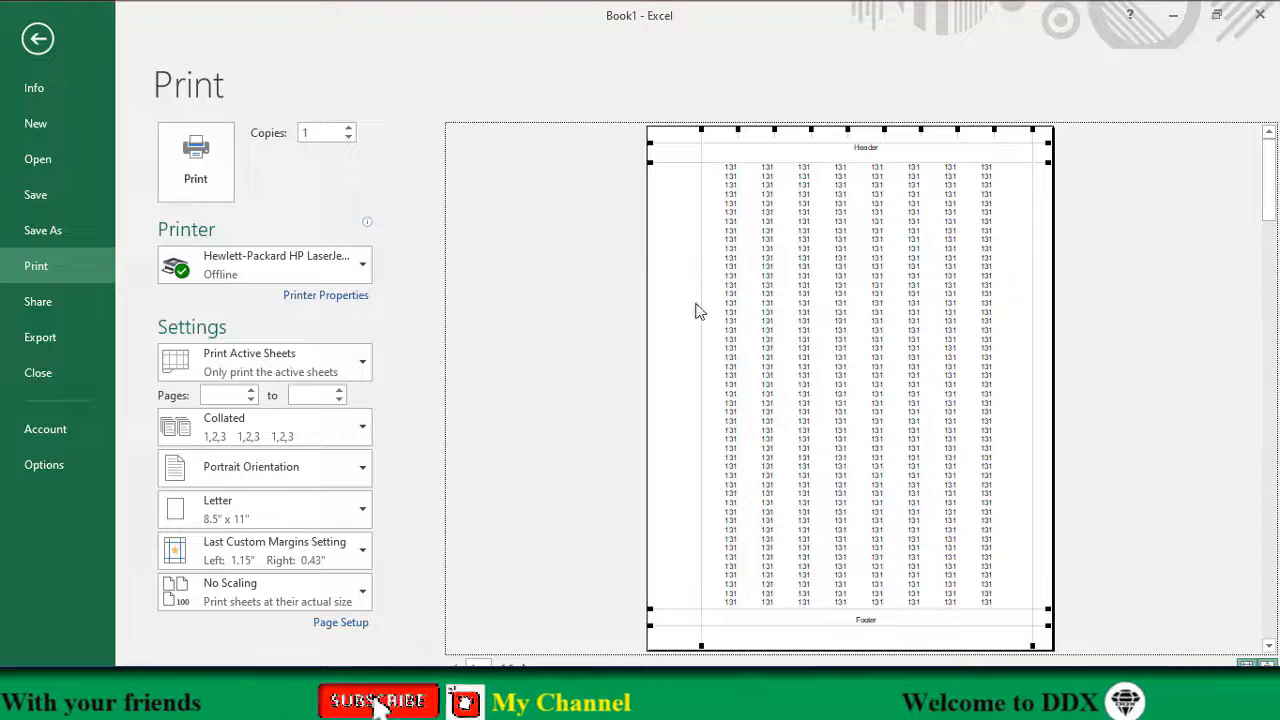
pyautogui.moveTo(702, 306); pyautogui.dragTo(652, 318)
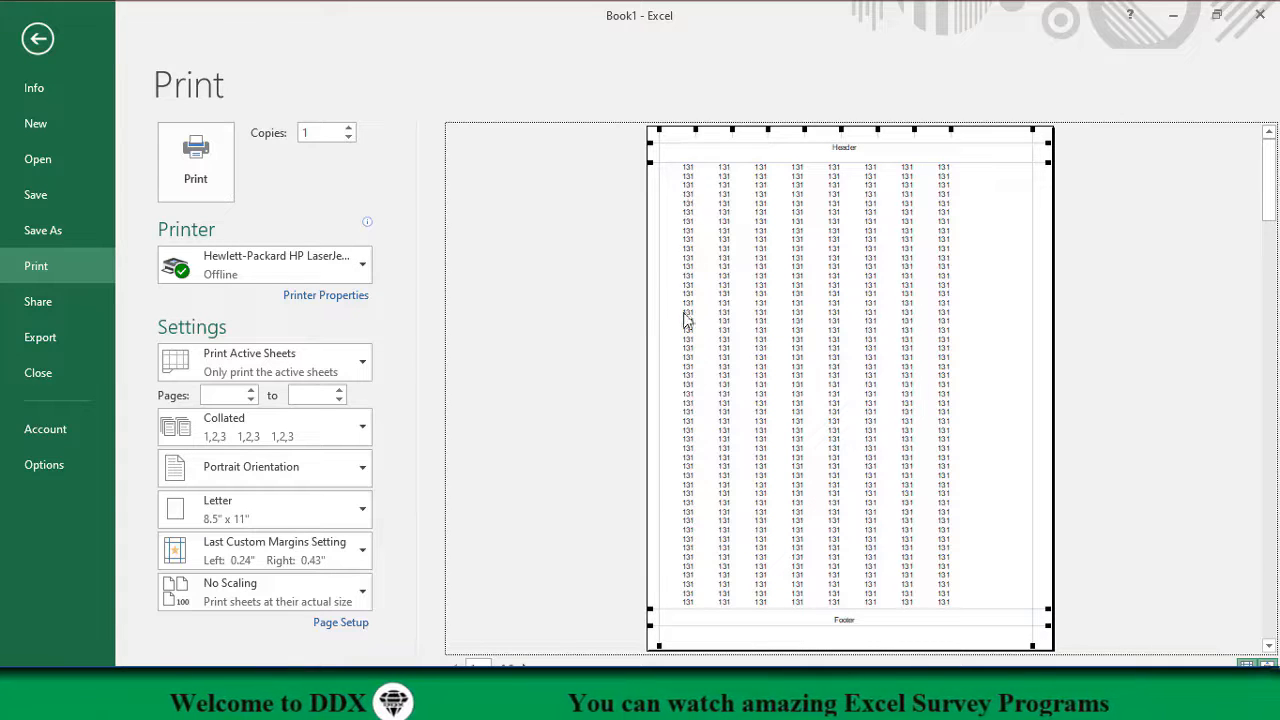
pyautogui.moveTo(659, 352); pyautogui.dragTo(696, 355)
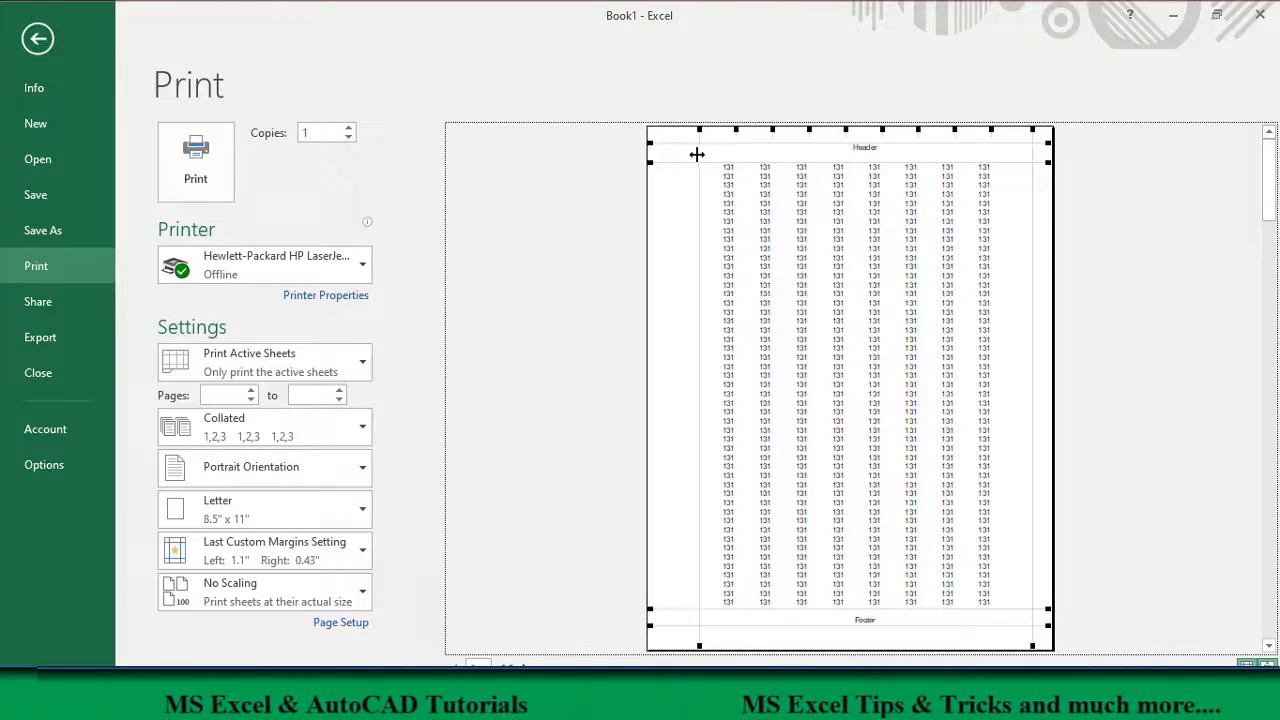
# Step: Move the top margin and header guides down and back up the page, and set the left margin to 0.53"
pyautogui.moveTo(690, 168); pyautogui.dragTo(692, 208)
pyautogui.moveTo(712, 165)
pyautogui.mouseDown()
pyautogui.moveTo(711, 194)
pyautogui.moveTo(715, 183)
pyautogui.mouseUp()
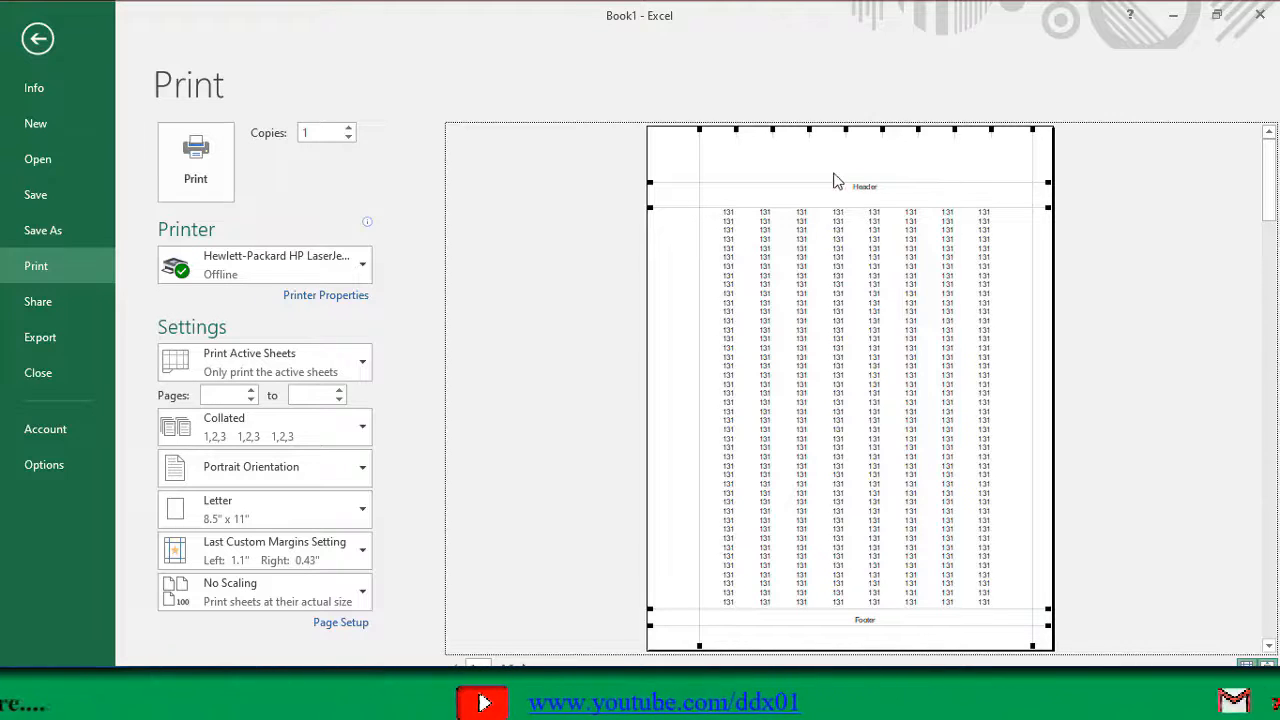
pyautogui.moveTo(849, 183); pyautogui.dragTo(849, 147)
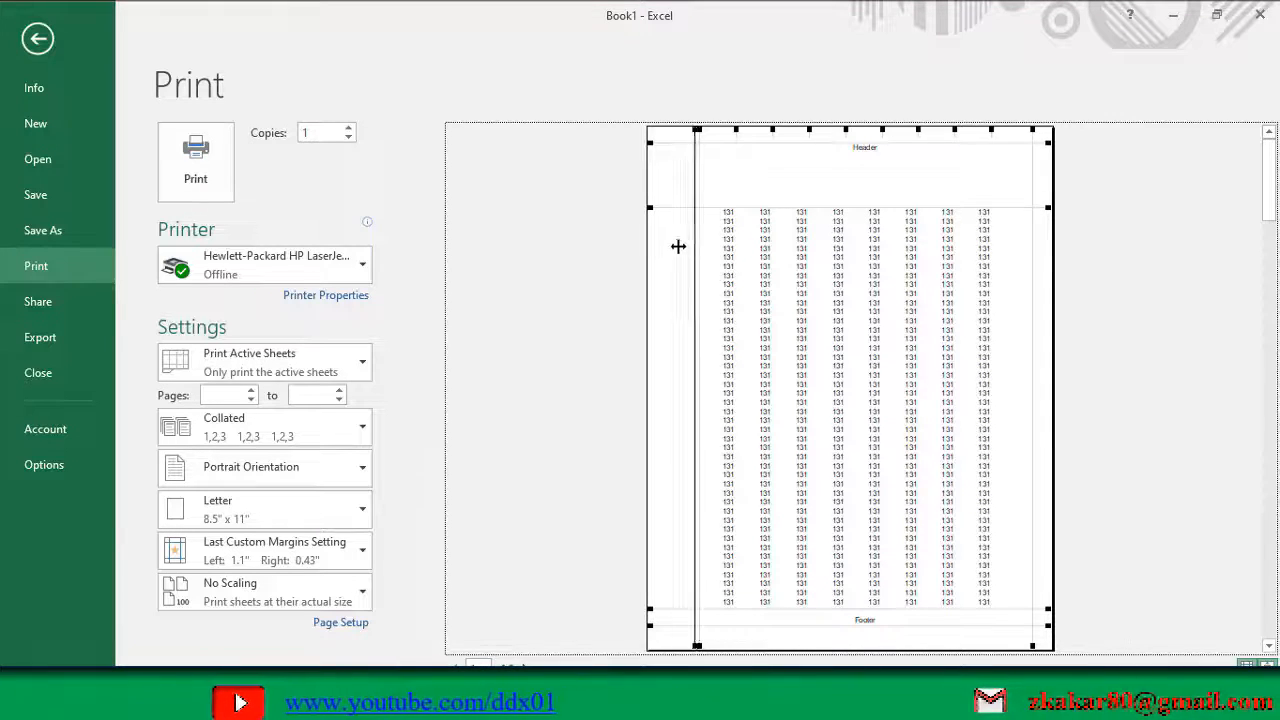
pyautogui.moveTo(678, 246); pyautogui.dragTo(692, 158)
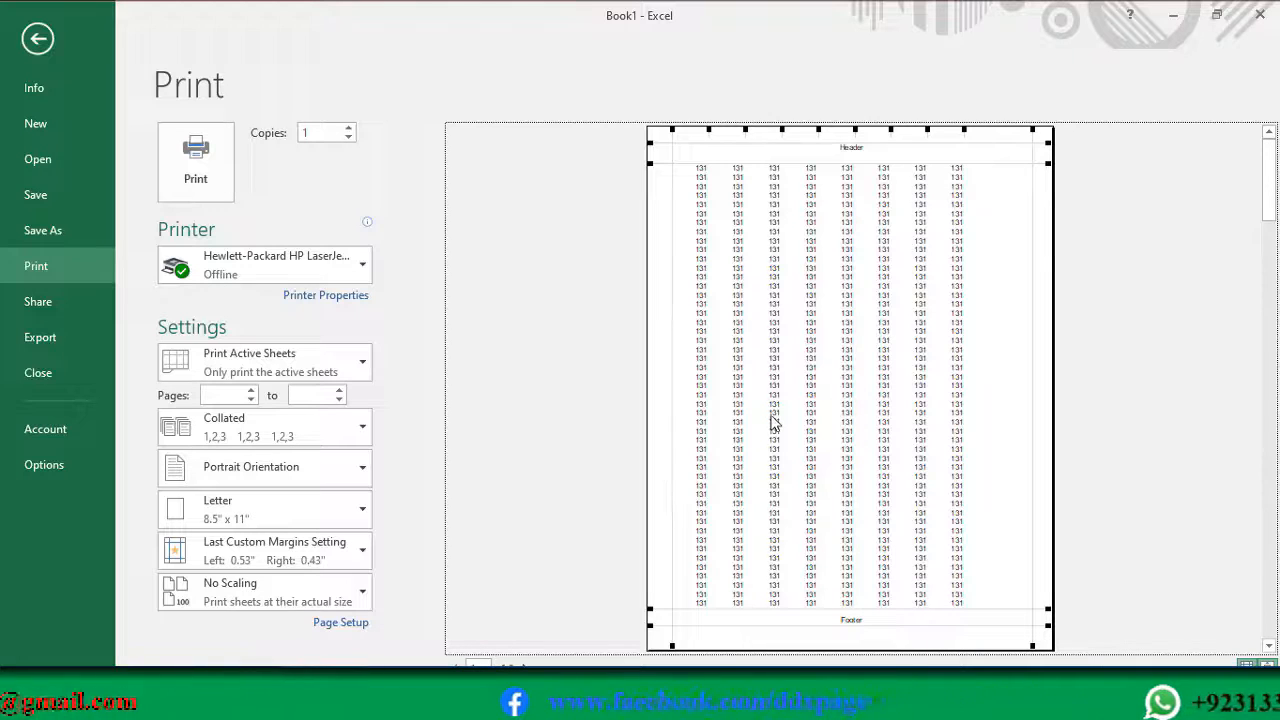
# Step: Set the header margin to 1.61 and the top margin to 2.3 in Page Setup, and apply them to the preview
pyautogui.click(342, 630)
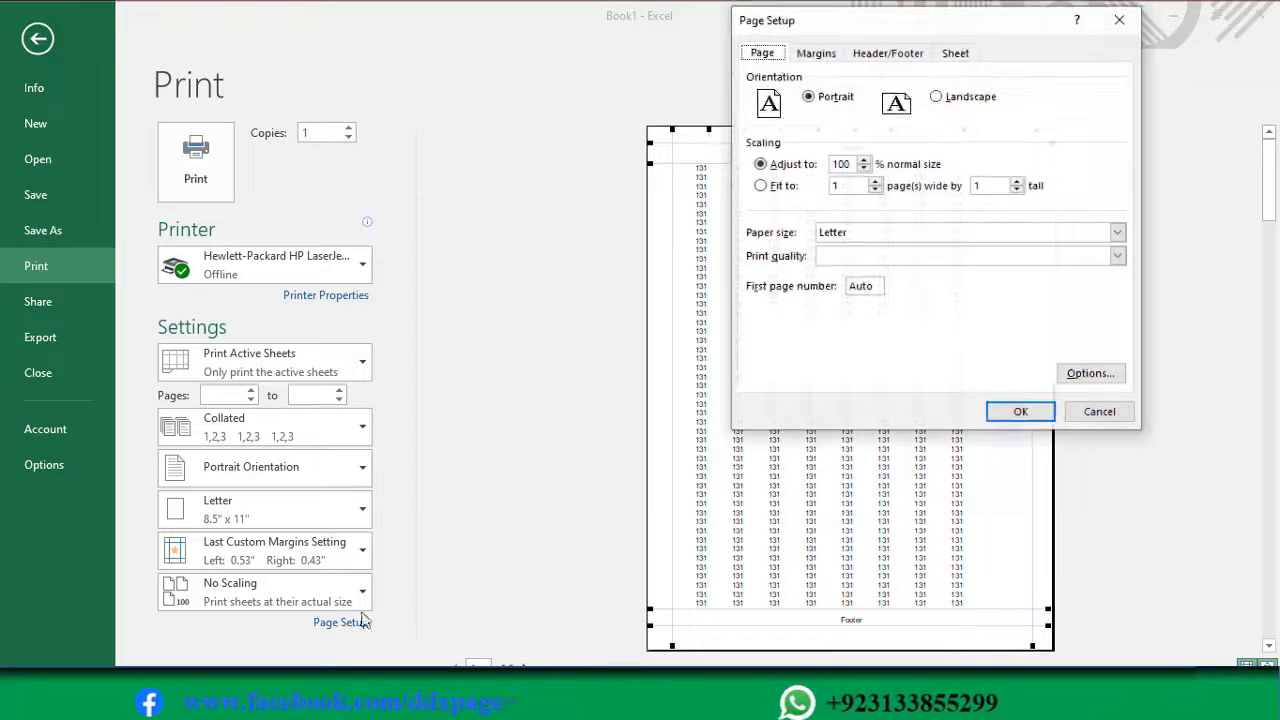
pyautogui.click(831, 56)
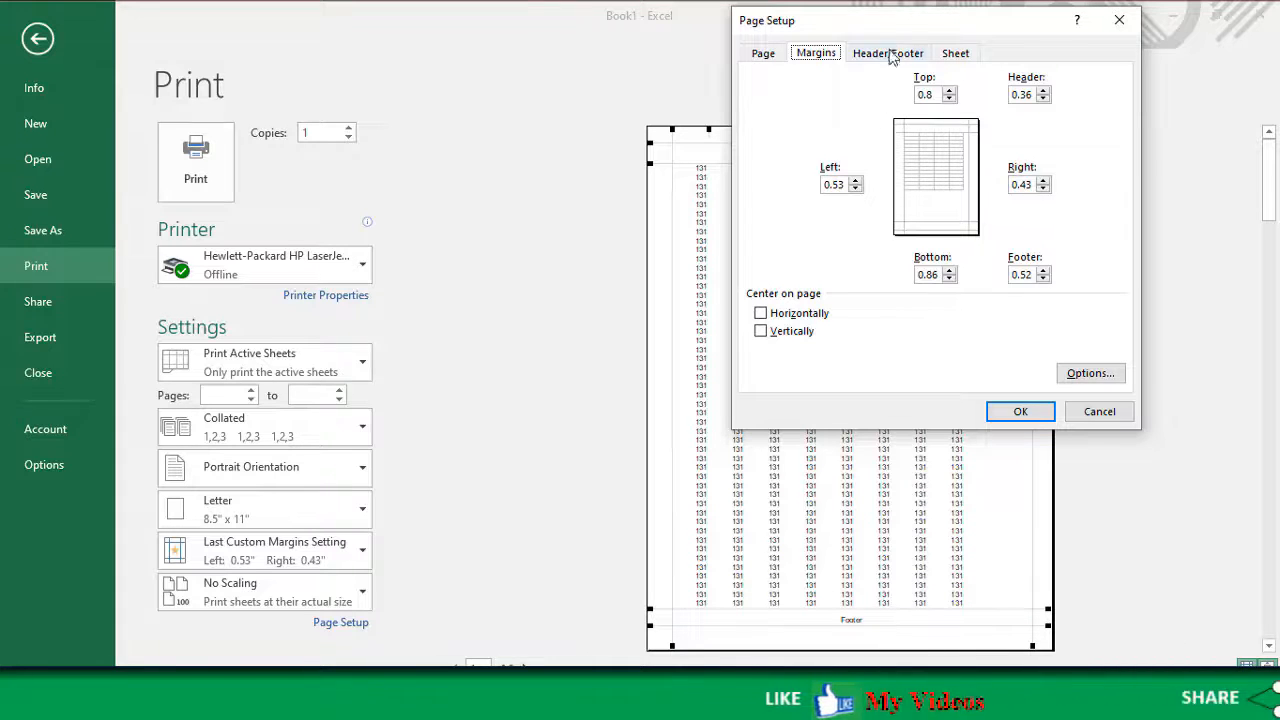
pyautogui.moveTo(903, 24); pyautogui.dragTo(403, 61)
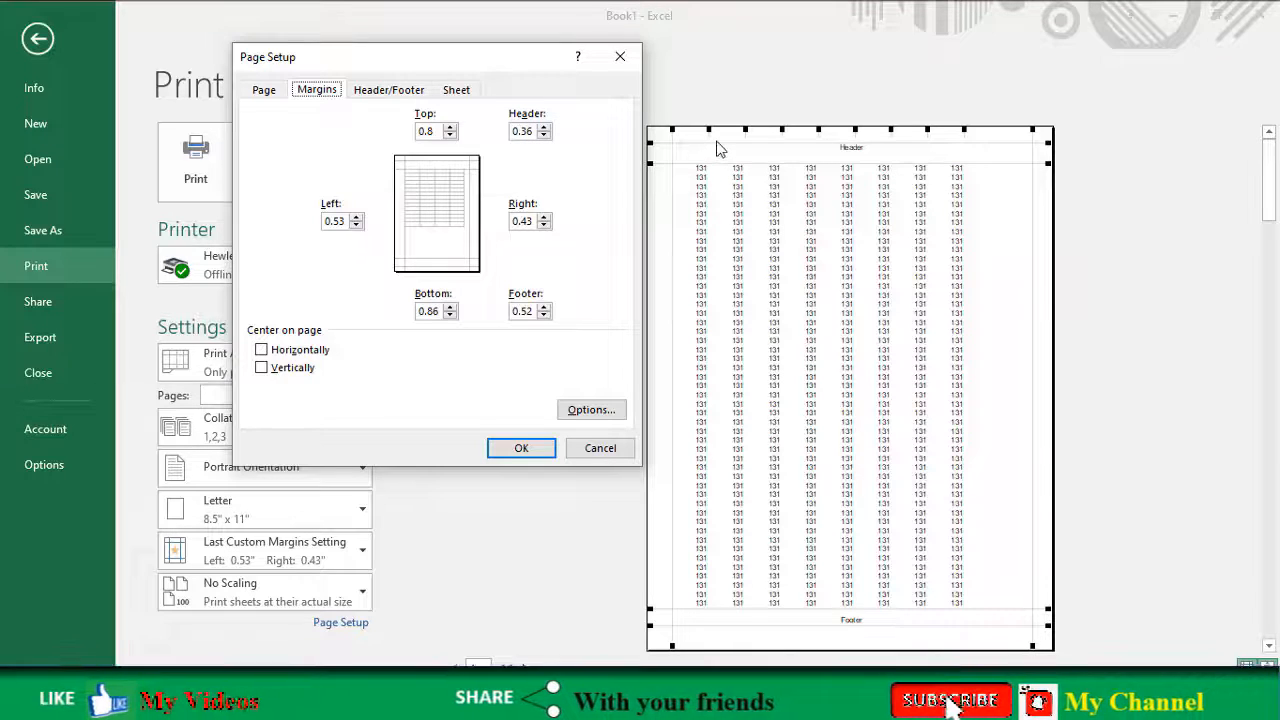
pyautogui.click(544, 128)
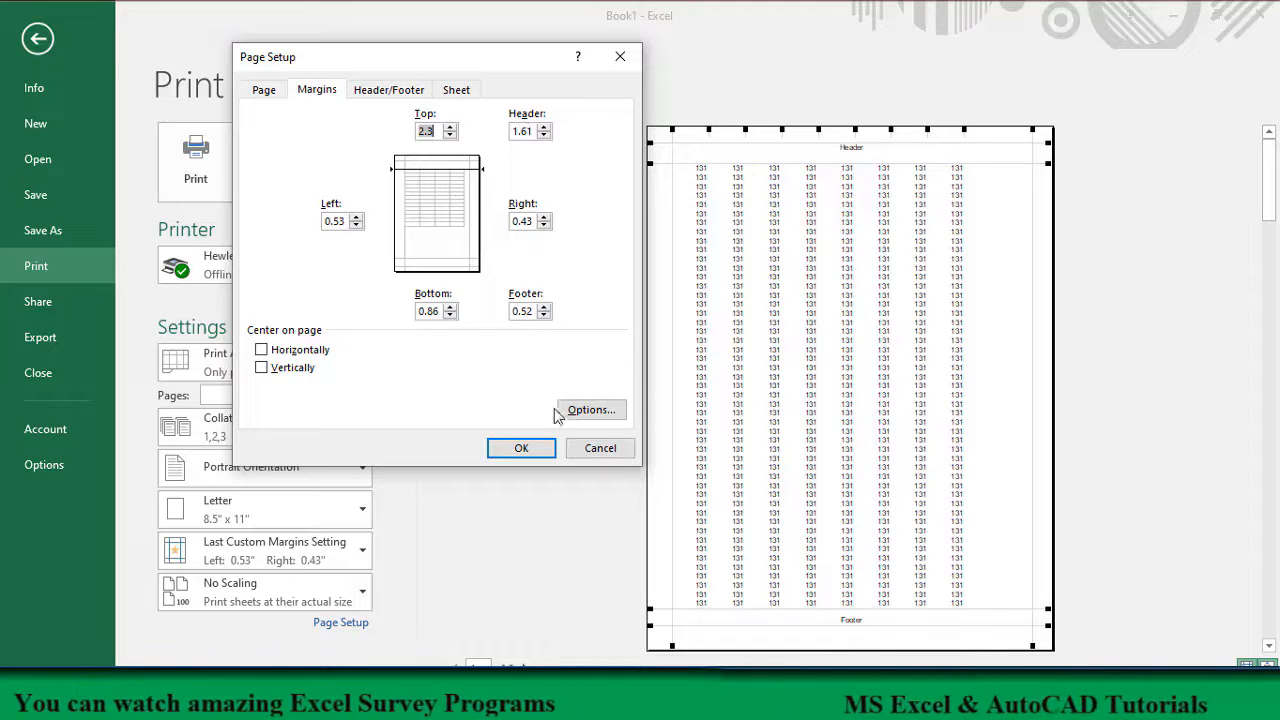
pyautogui.click(521, 448)
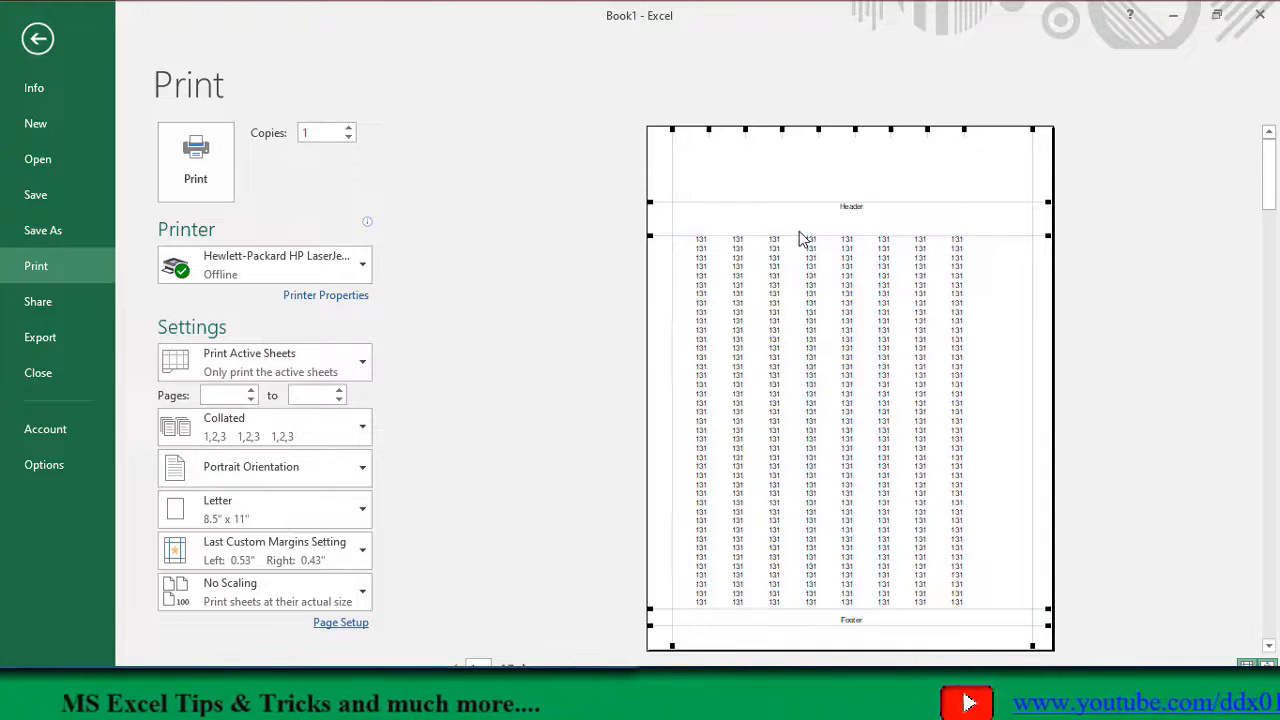
# Step: Increase the header margin to 4.86 in Page Setup and apply it to the preview
pyautogui.click(340, 623)
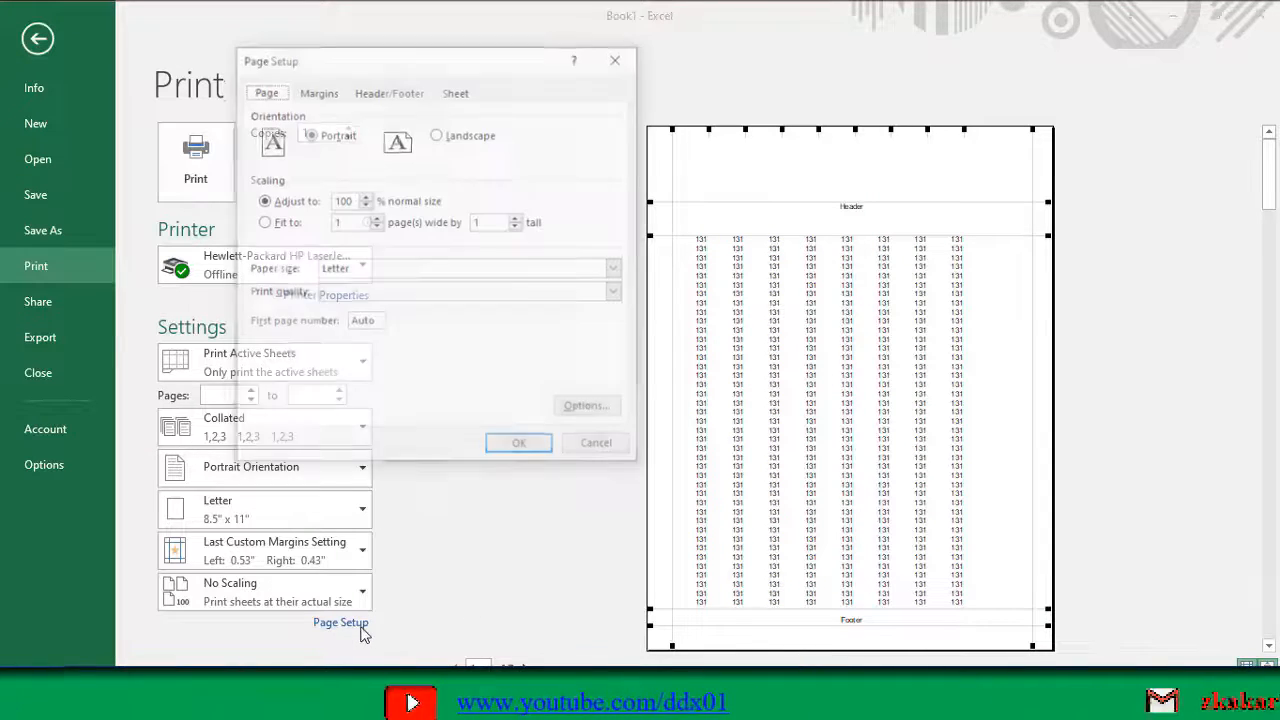
pyautogui.click(316, 90)
pyautogui.click(544, 128)
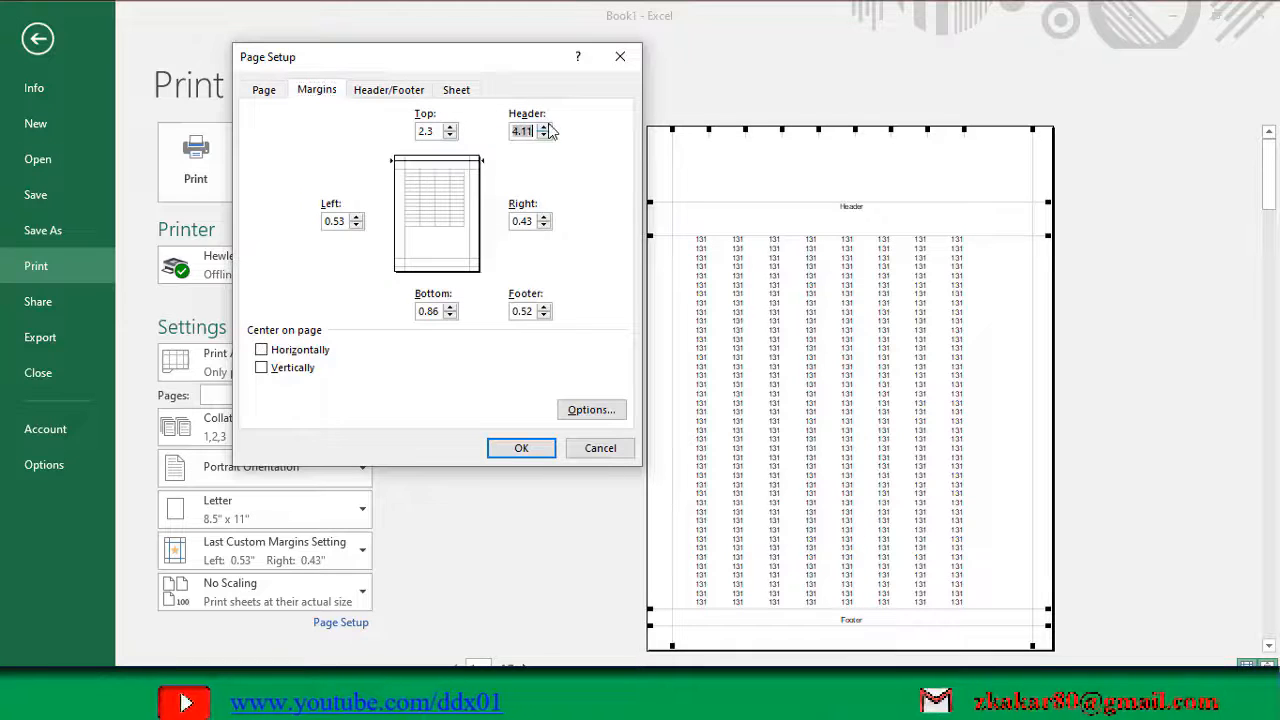
pyautogui.click(545, 126)
pyautogui.click(545, 126)
pyautogui.click(545, 126)
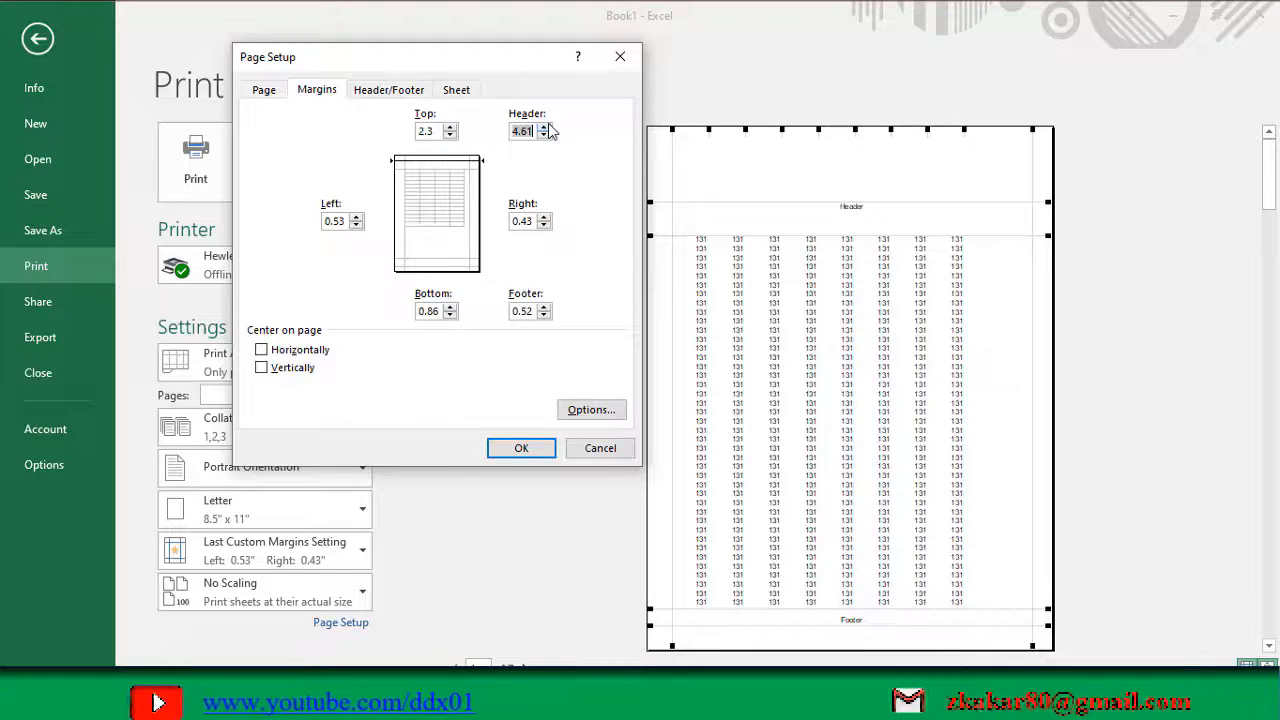
pyautogui.click(519, 449)
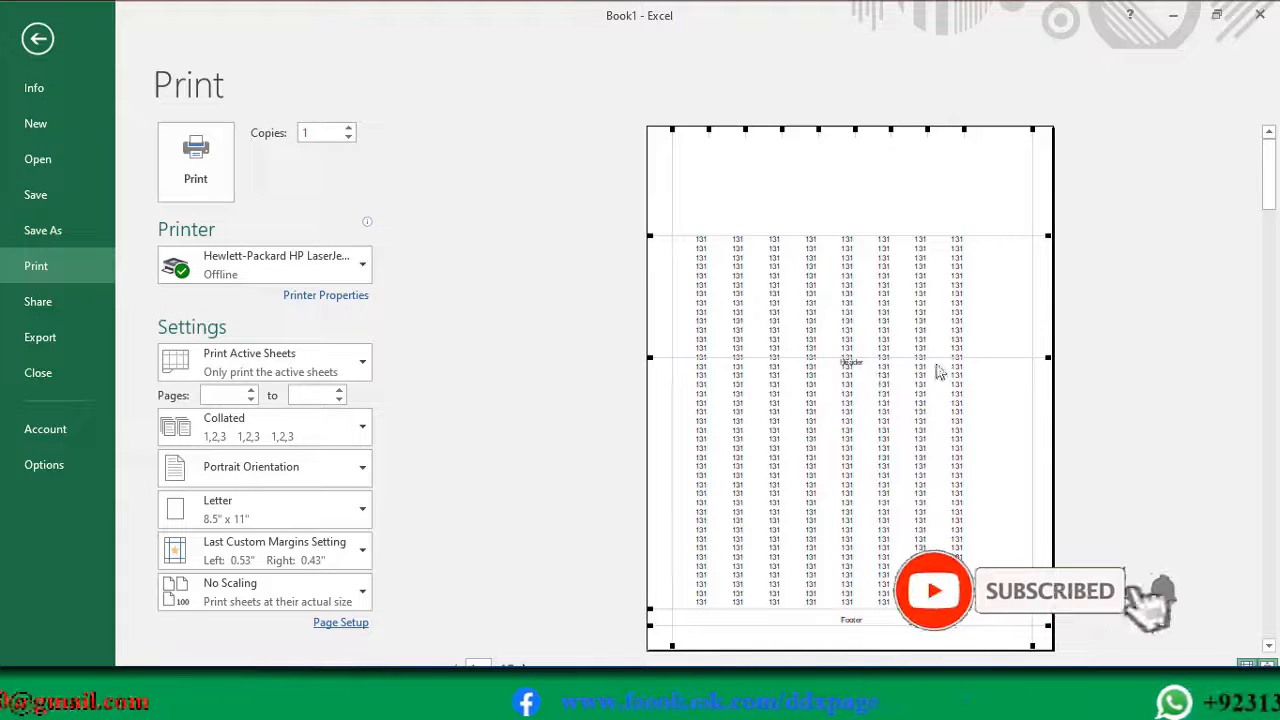
# Step: Move the header and top margin guides back up near the page's upper edge in the preview, and return to the sheet
pyautogui.moveTo(983, 360); pyautogui.dragTo(975, 194)
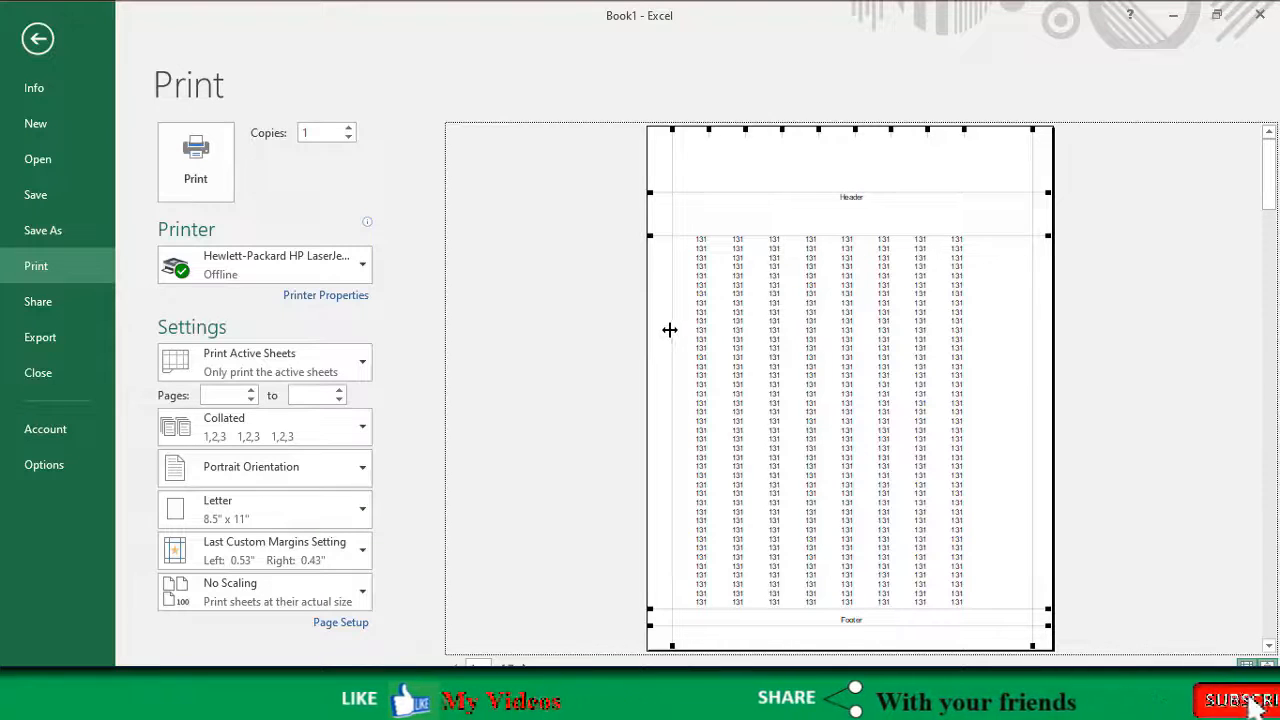
pyautogui.moveTo(700, 191); pyautogui.dragTo(706, 151)
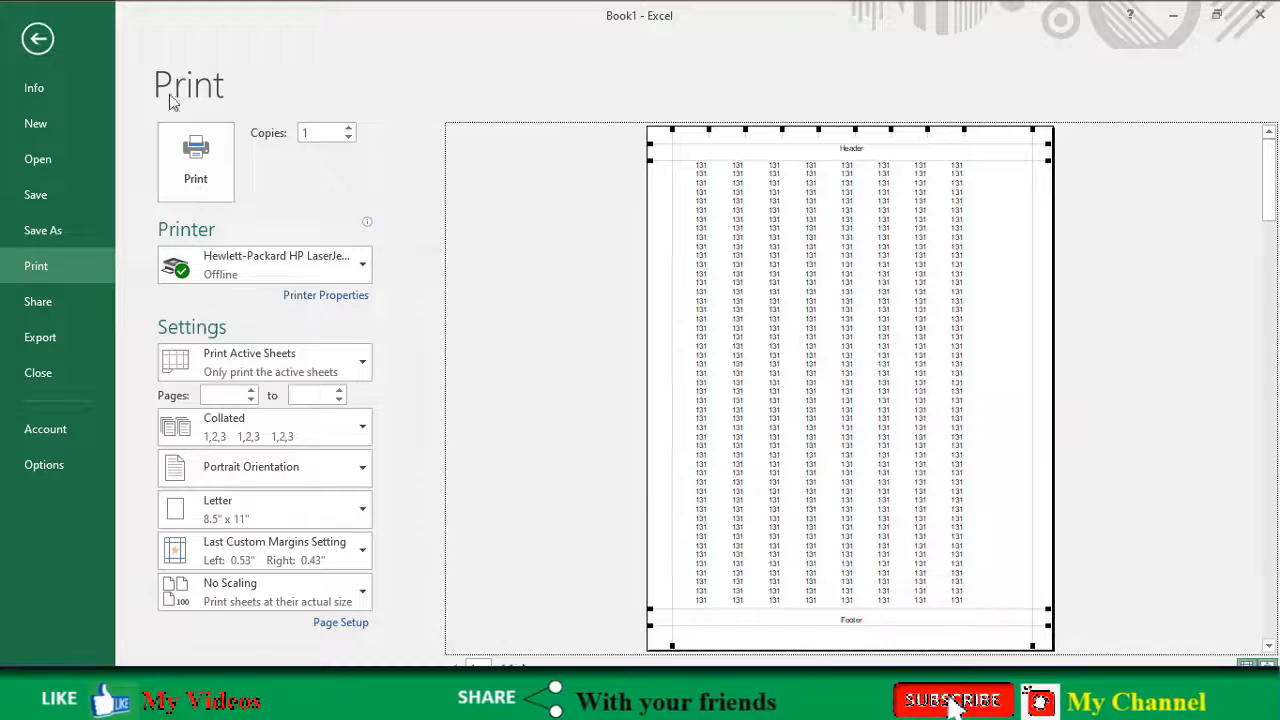
pyautogui.click(39, 39)
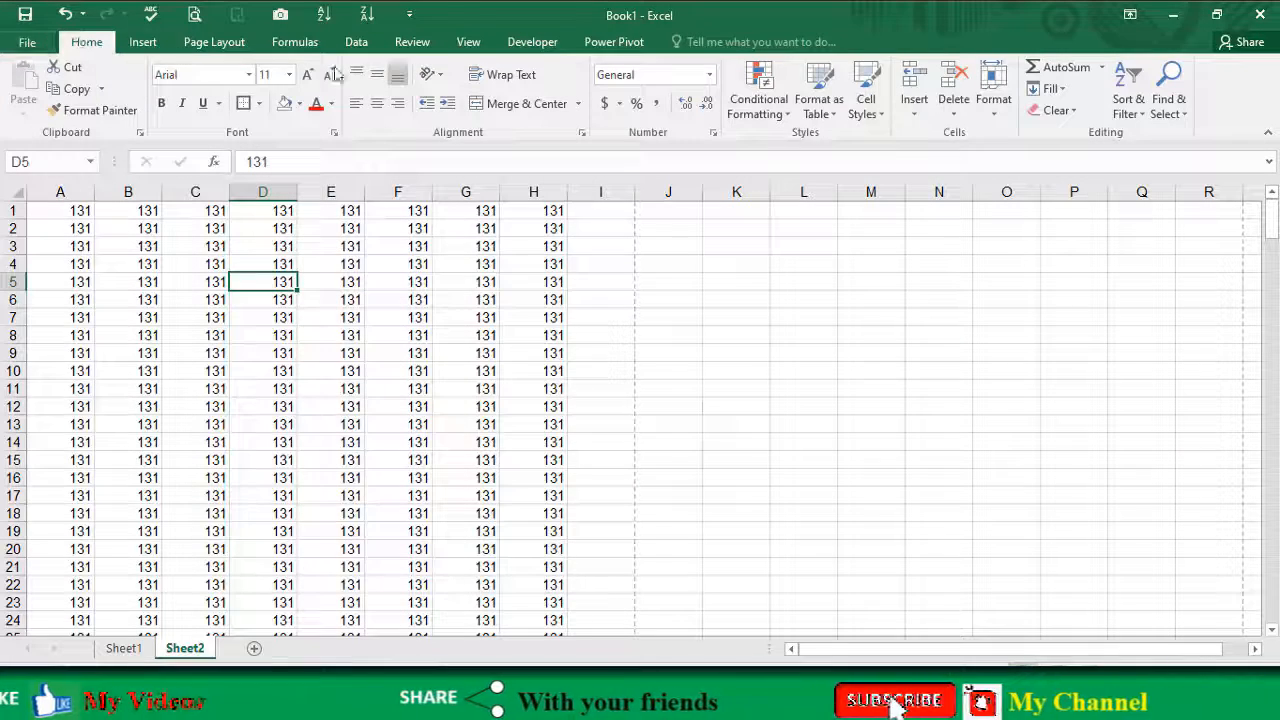
# Step: Set the page orientation to Portrait and check the result in the print preview
pyautogui.click(214, 42)
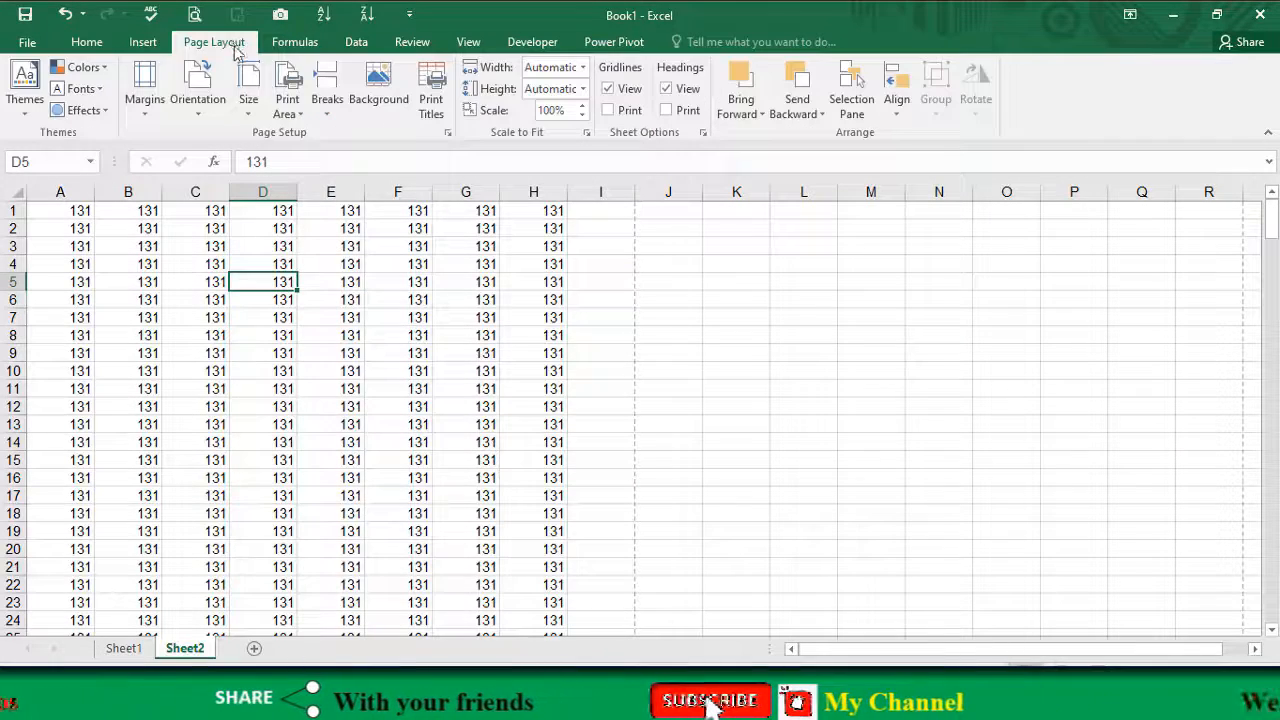
pyautogui.click(200, 120)
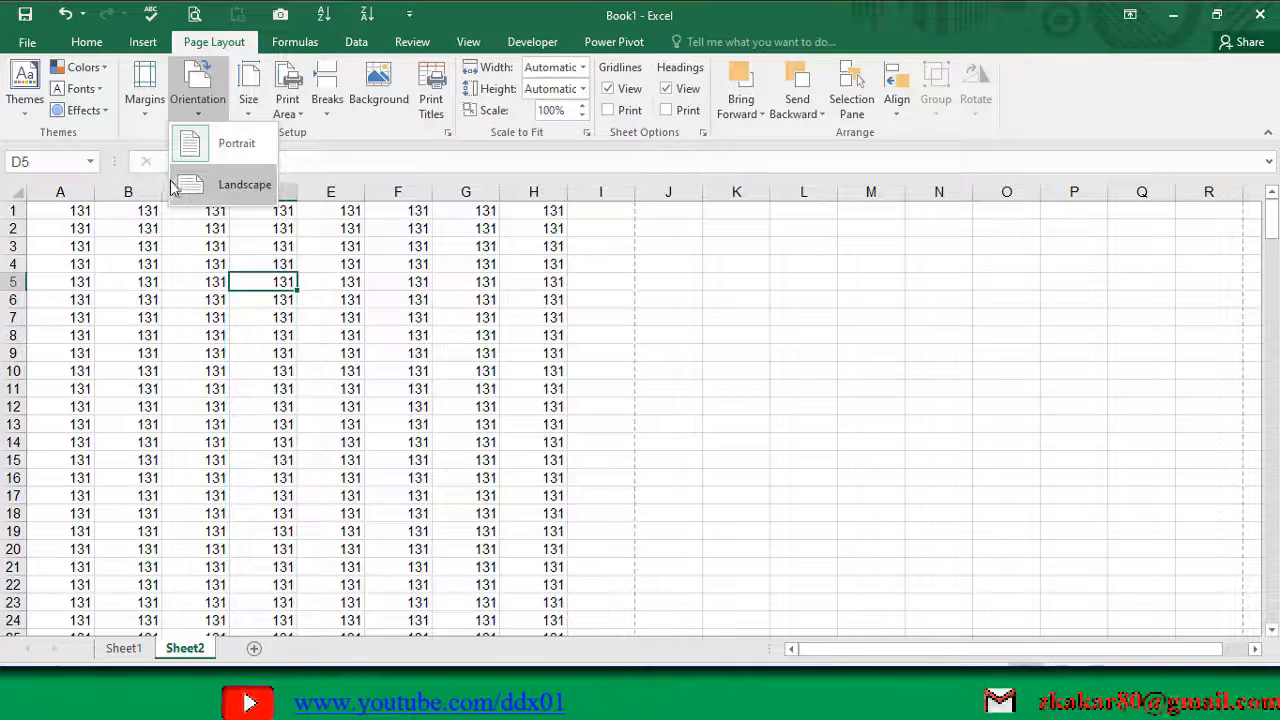
pyautogui.click(213, 148)
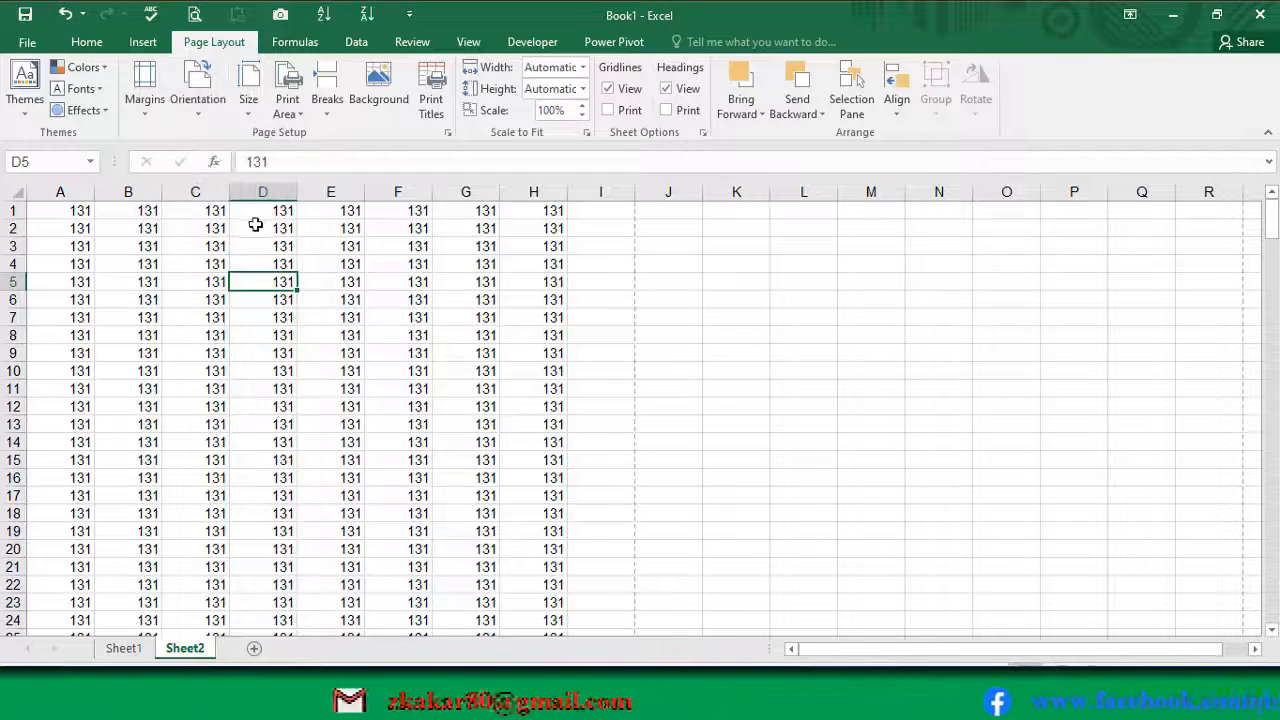
pyautogui.click(193, 20)
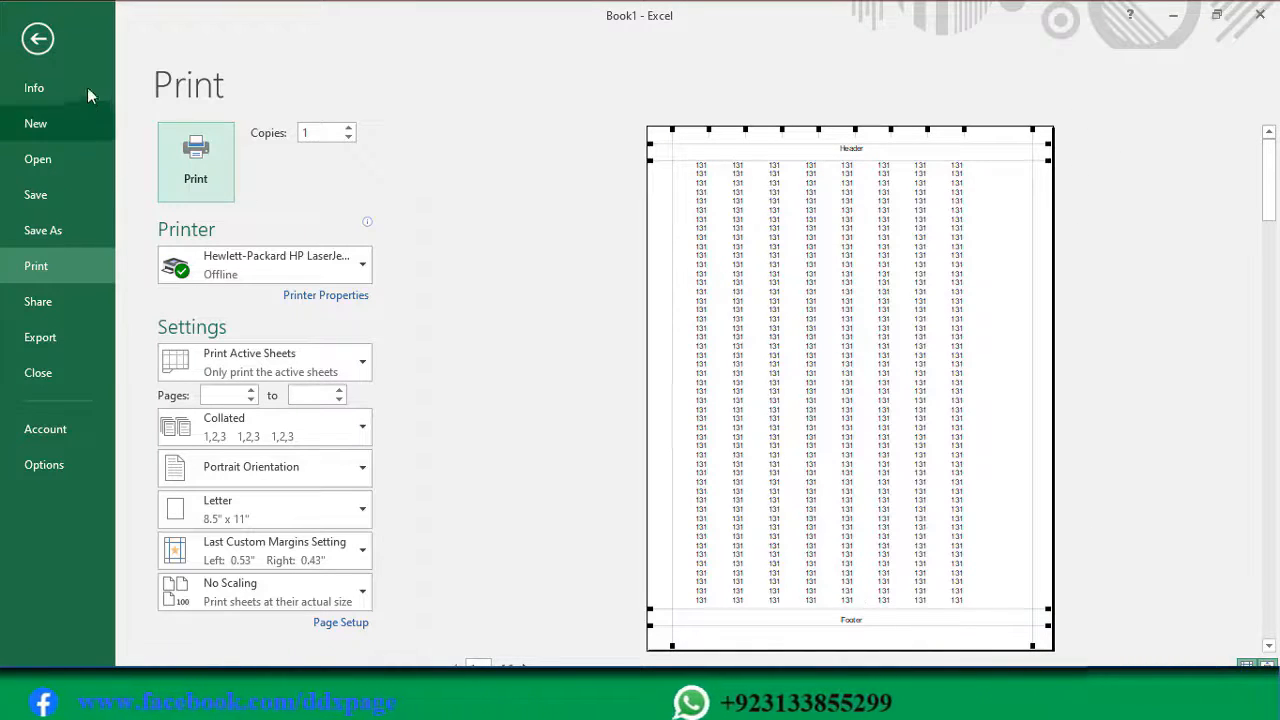
pyautogui.click(40, 42)
# Step: Change the page orientation to Landscape and show the sheet in the print preview
pyautogui.click(207, 118)
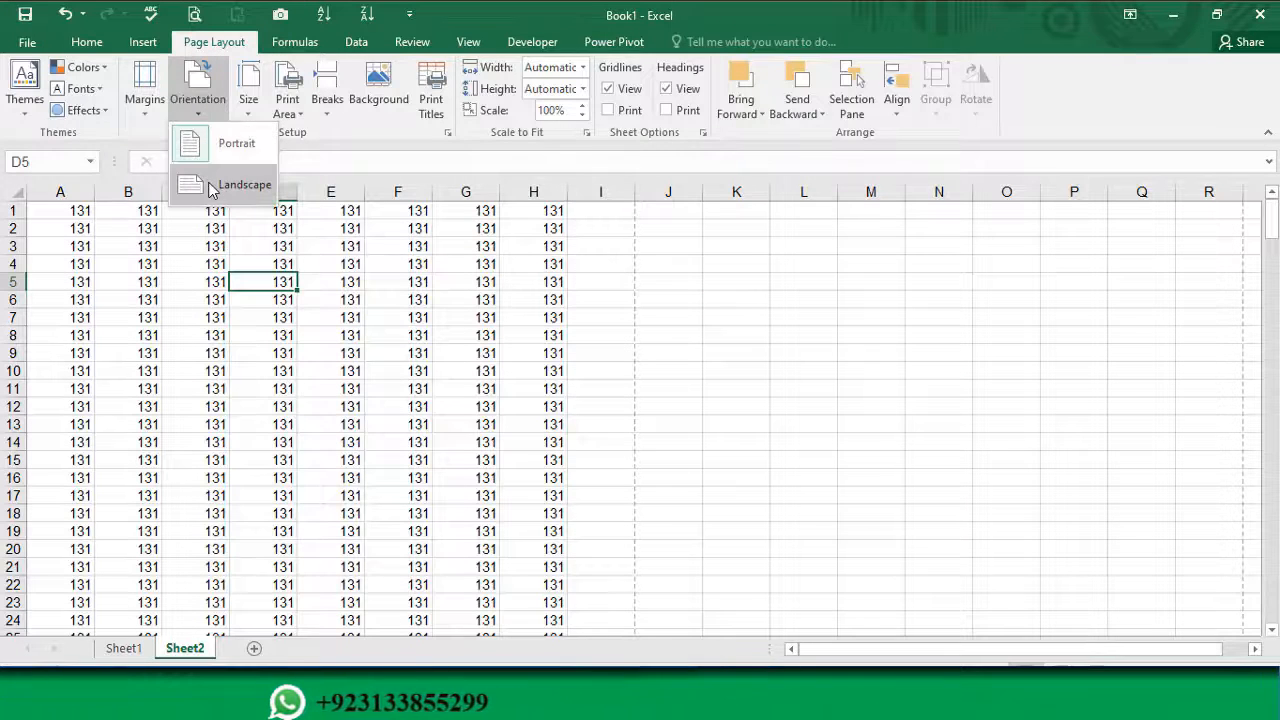
pyautogui.click(210, 182)
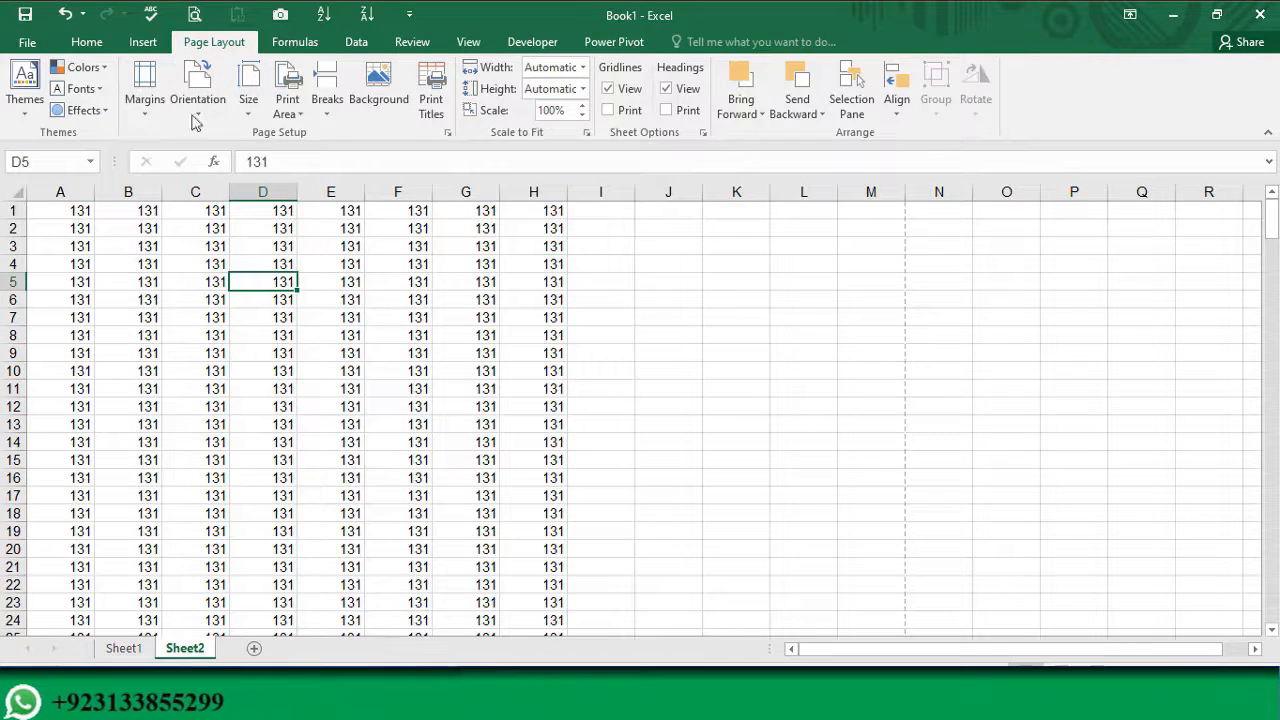
pyautogui.click(194, 14)
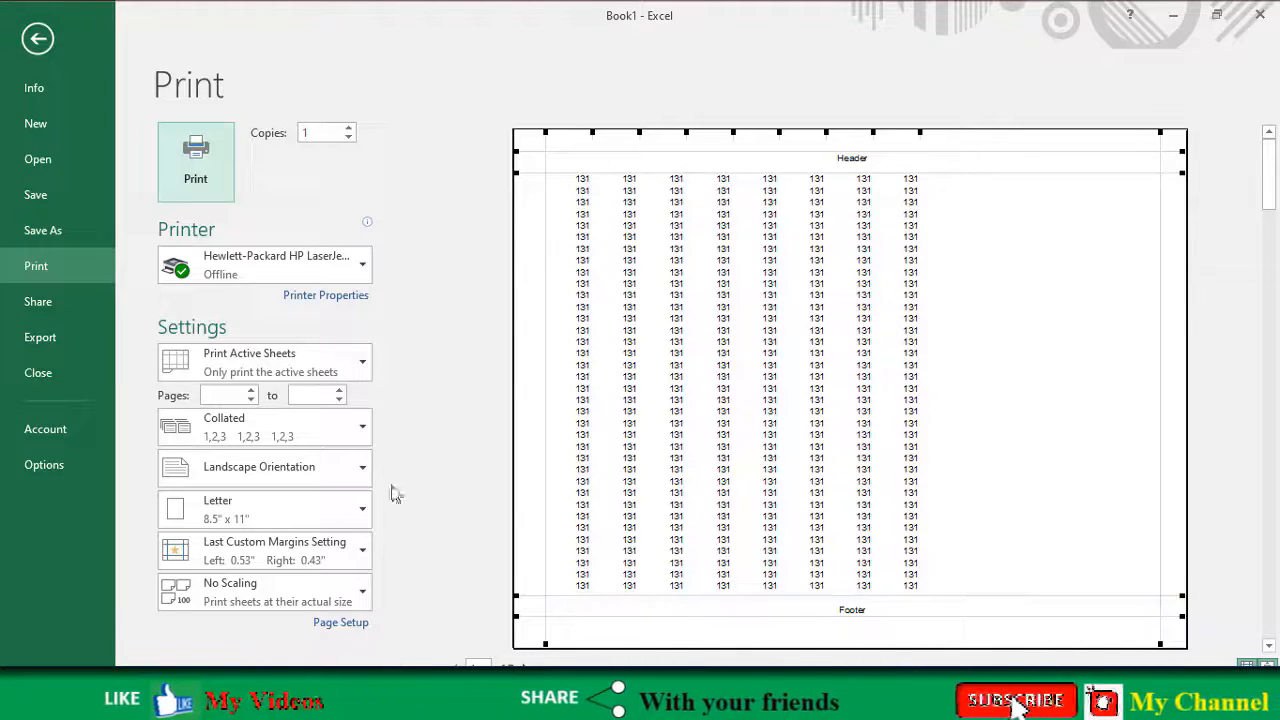
# Step: Switch the orientation back to Portrait in the print settings and return to the sheet
pyautogui.click(320, 476)
pyautogui.click(268, 514)
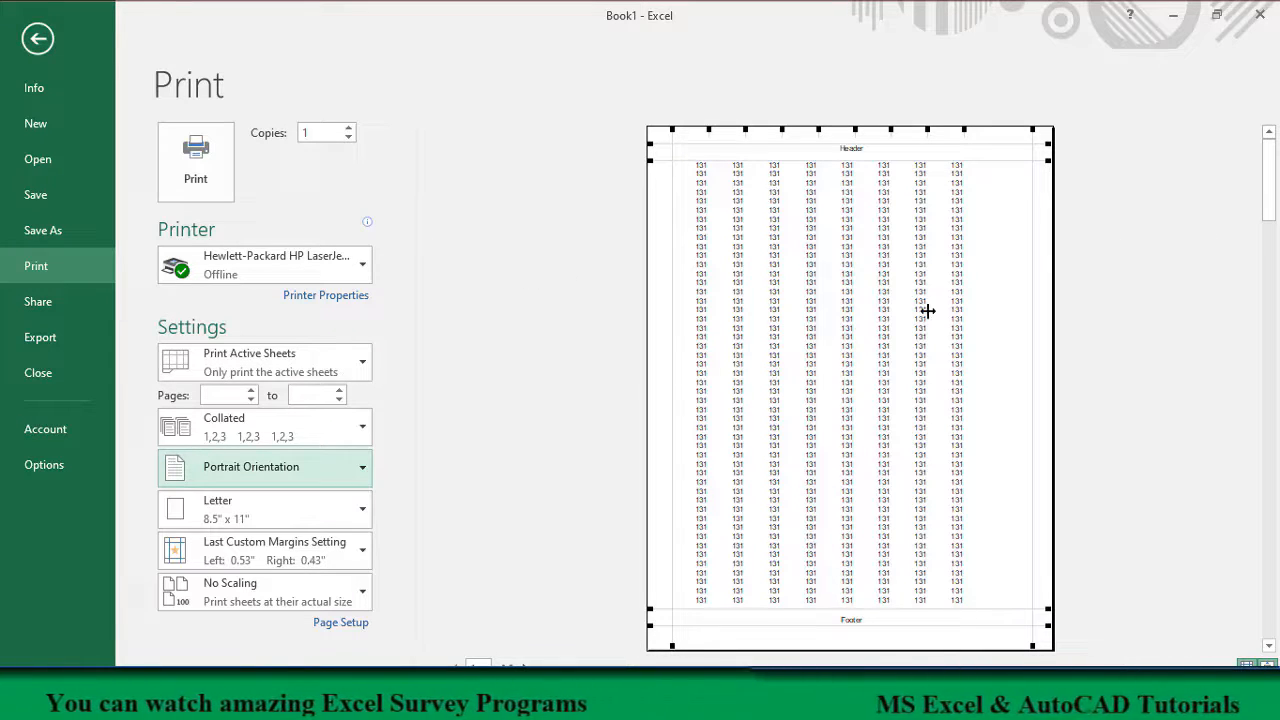
pyautogui.press('Escape')
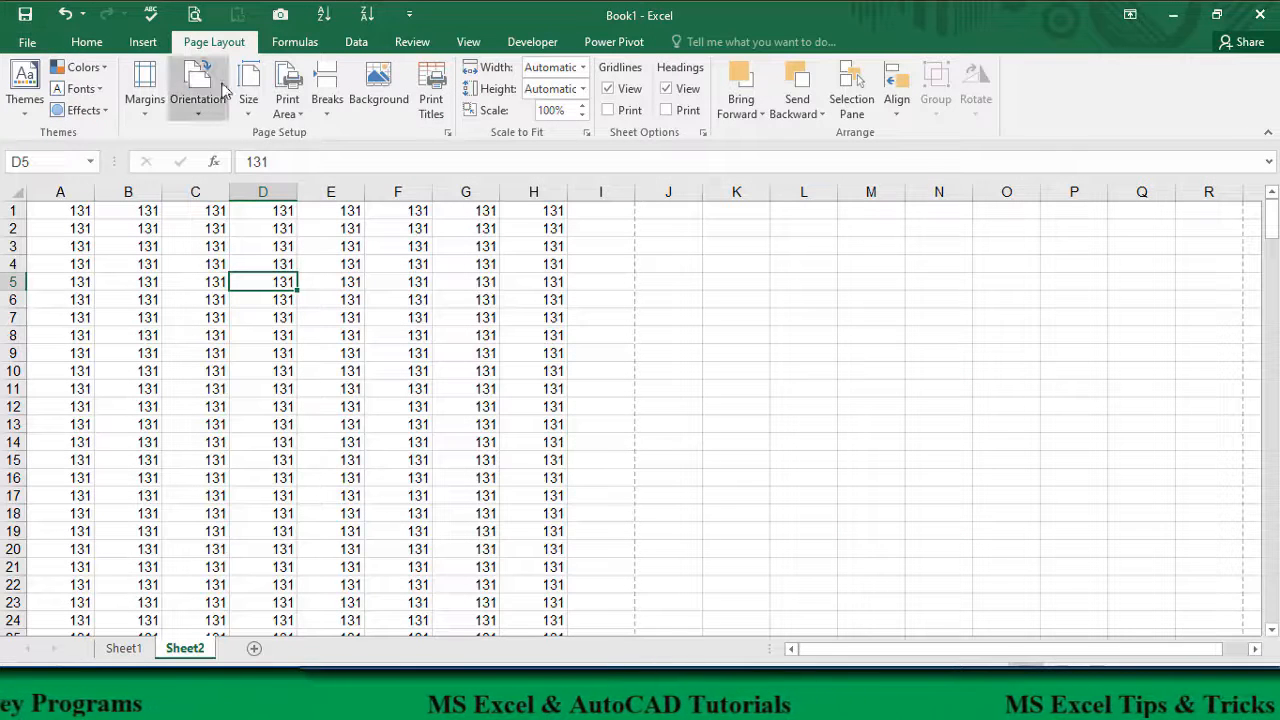
# Step: Examine the available paper sizes, including the list in Page Setup, and leave without changing the size
pyautogui.click(248, 110)
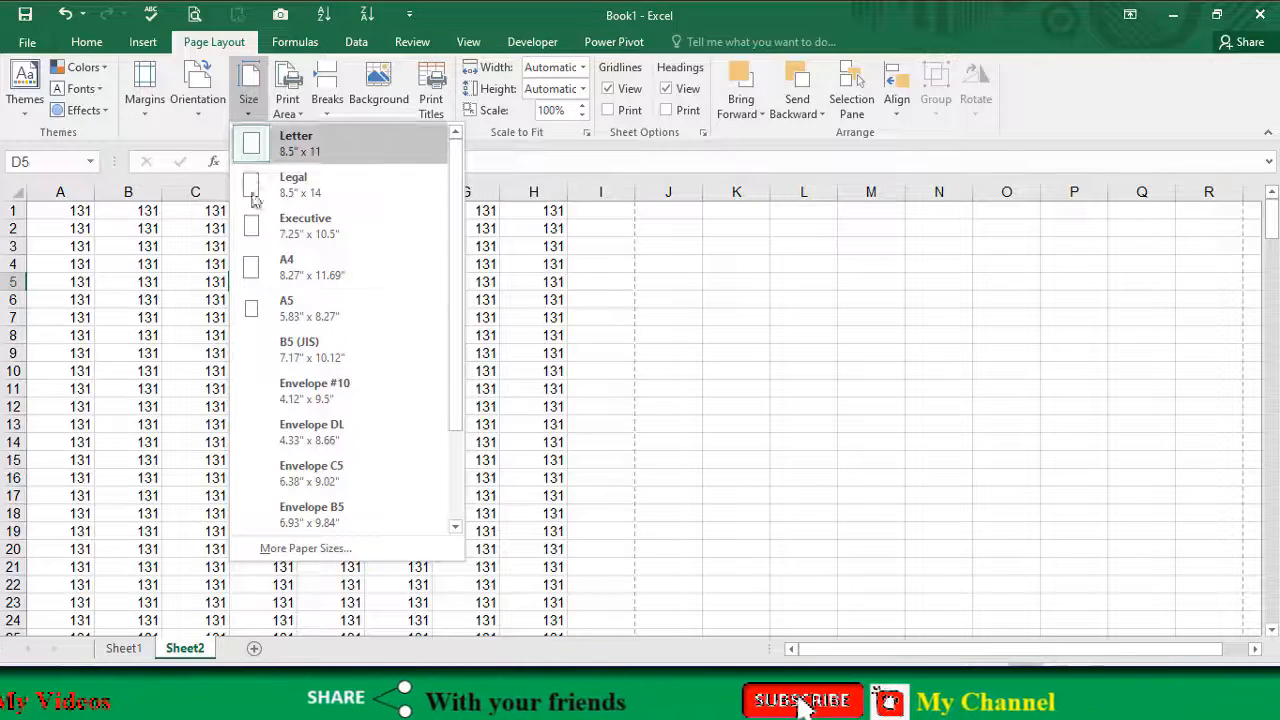
pyautogui.click(305, 548)
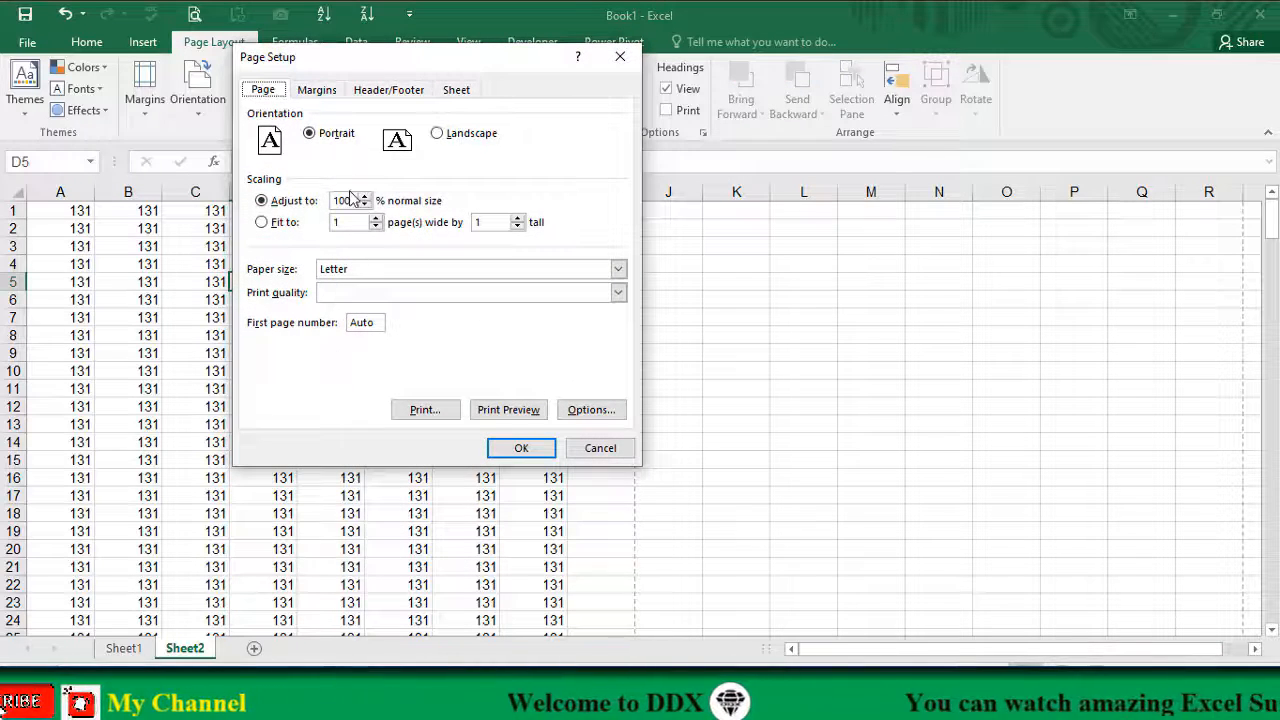
pyautogui.click(460, 269)
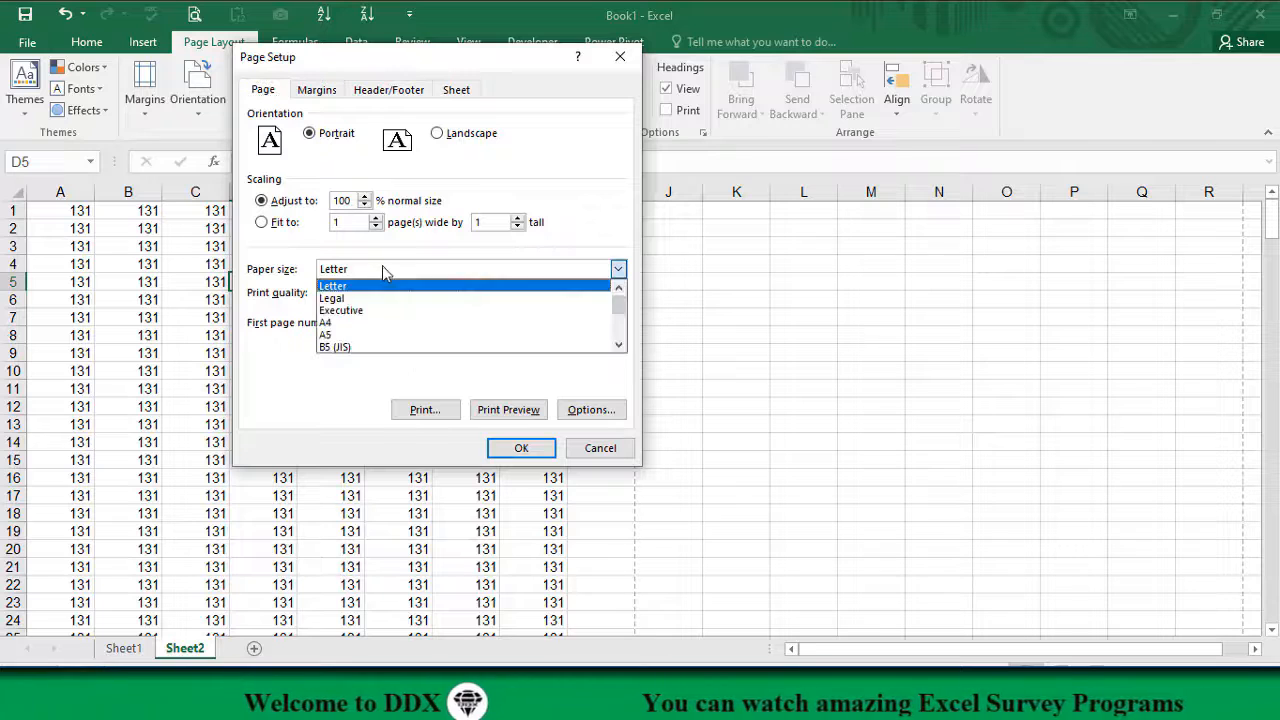
pyautogui.moveTo(622, 315)
pyautogui.mouseDown()
pyautogui.moveTo(623, 350)
pyautogui.moveTo(622, 295)
pyautogui.mouseUp()
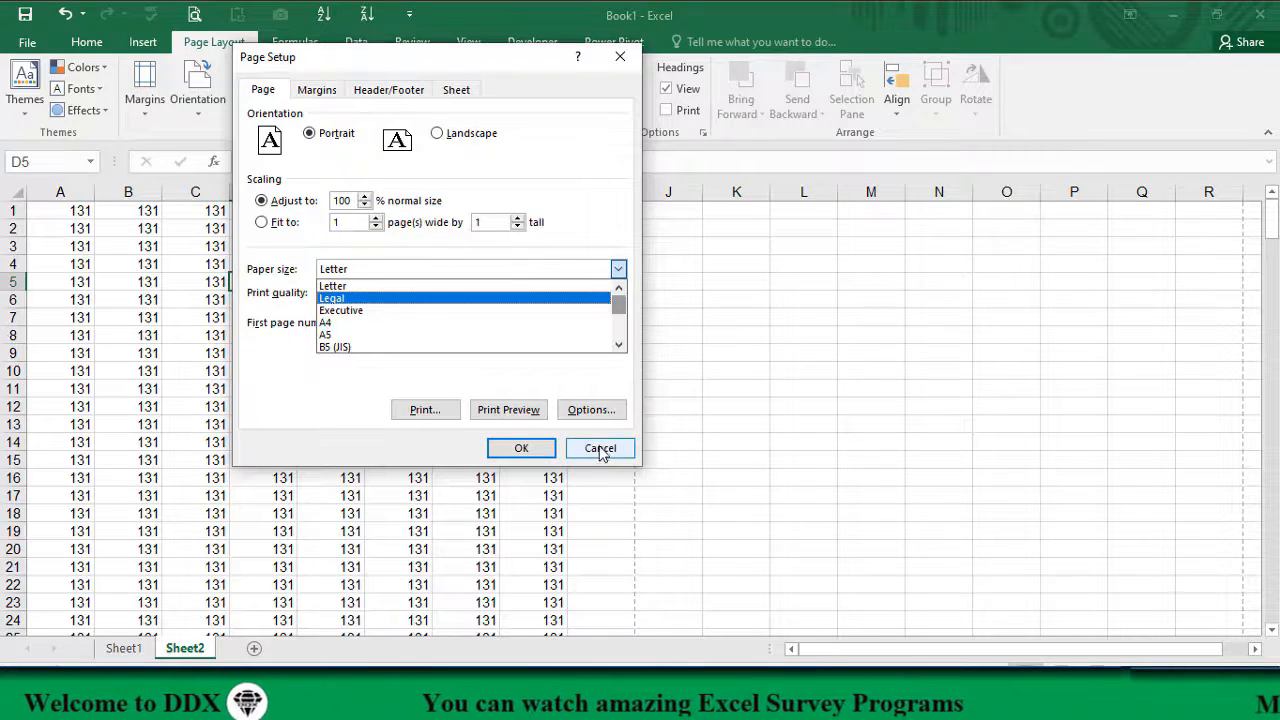
pyautogui.click(603, 450)
pyautogui.click(603, 450)
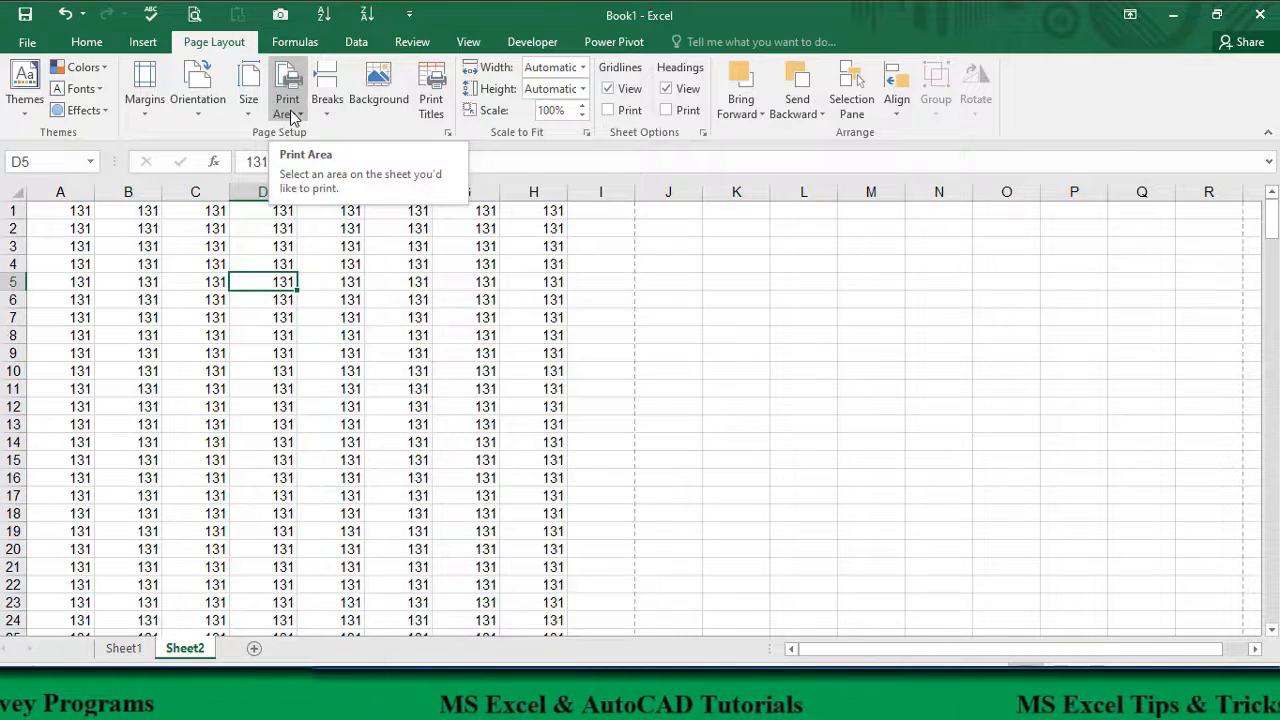
# Step: Page through the sheet's printed pages in the print preview and return to the sheet
pyautogui.click(355, 390)
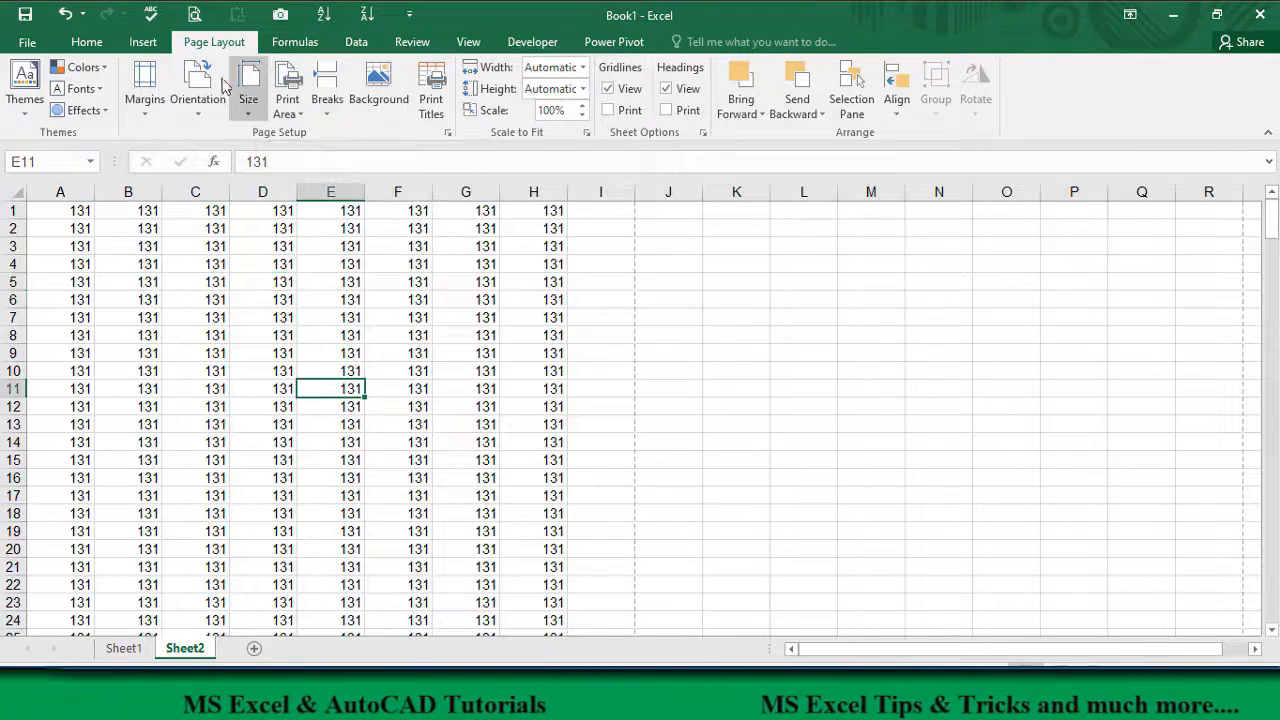
pyautogui.click(195, 17)
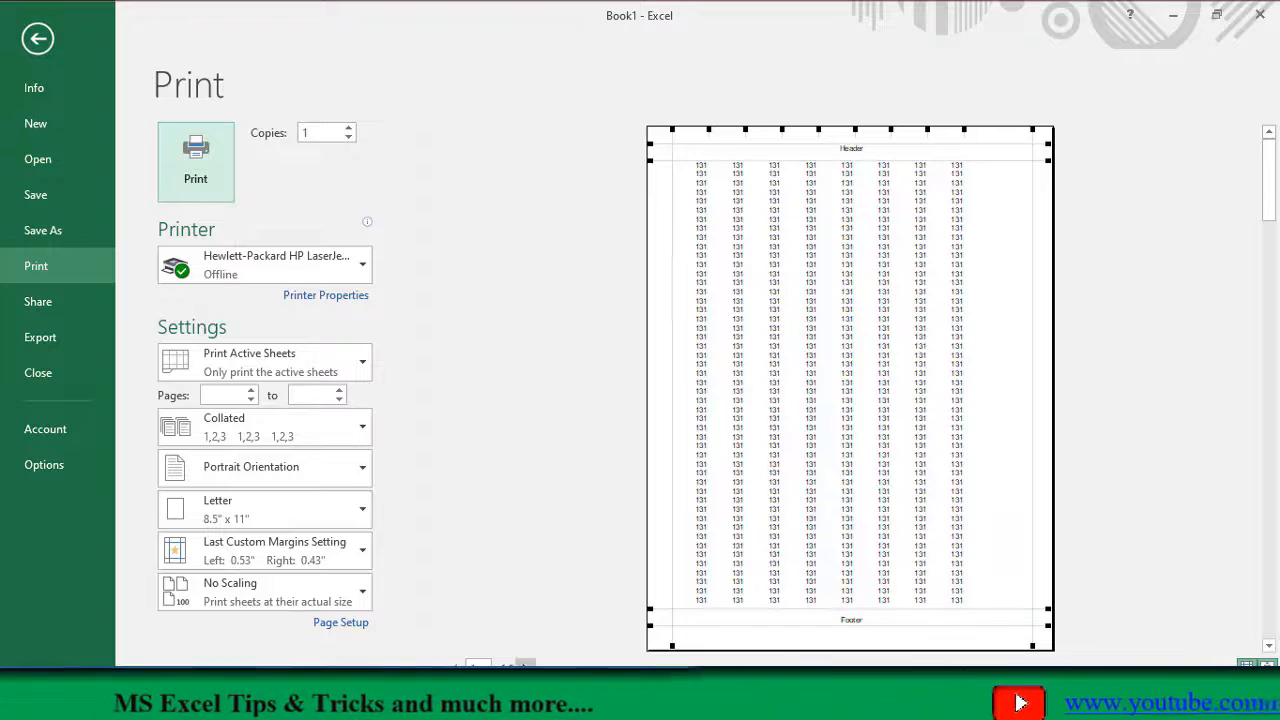
pyautogui.click(527, 665)
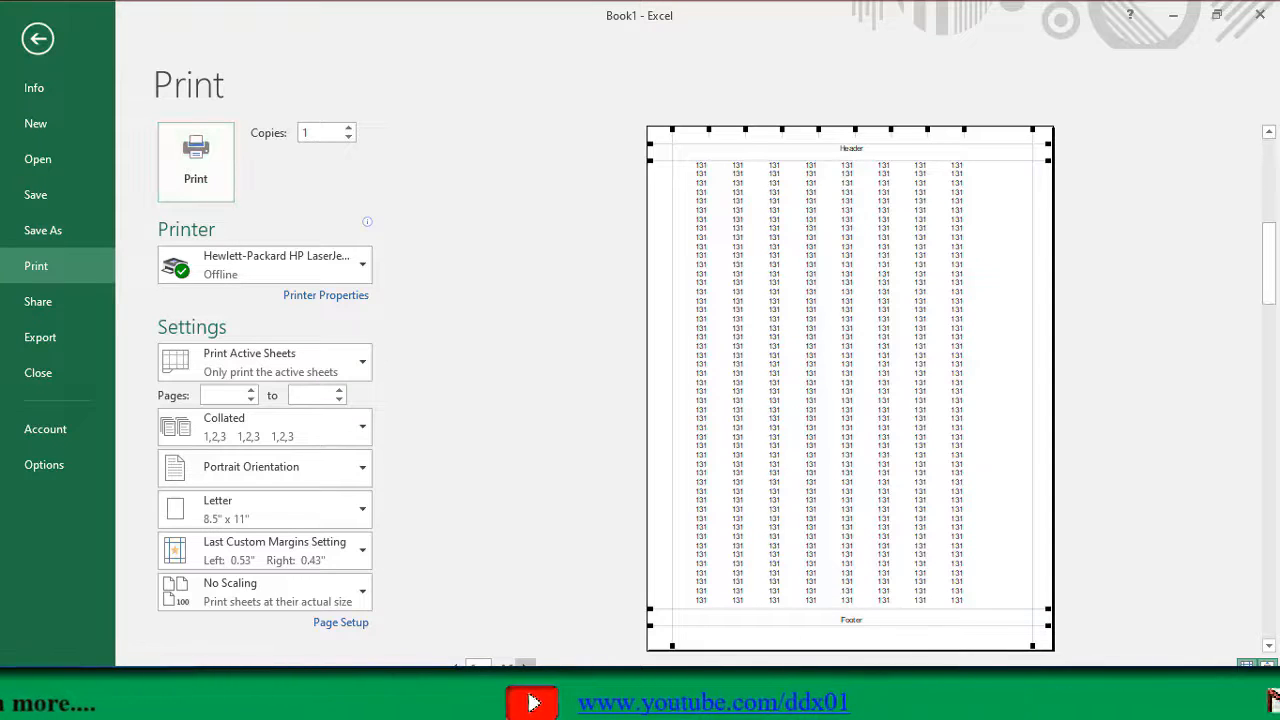
pyautogui.click(527, 665)
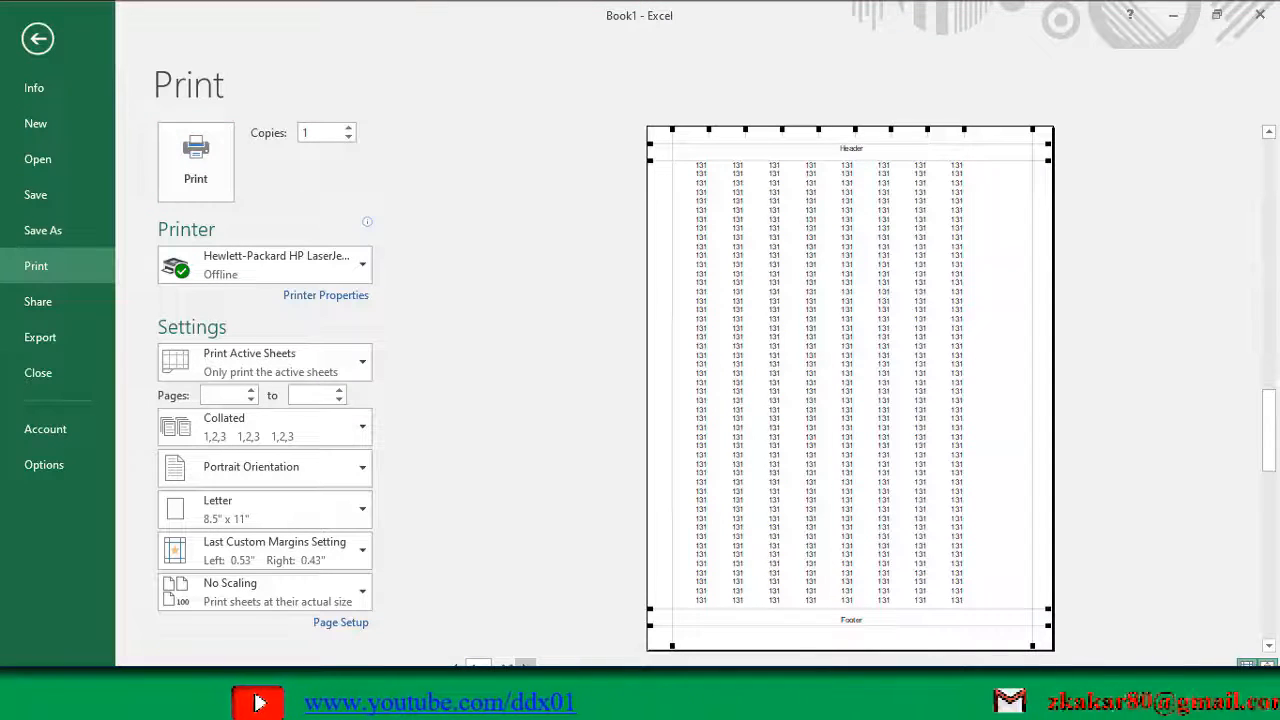
pyautogui.click(527, 665)
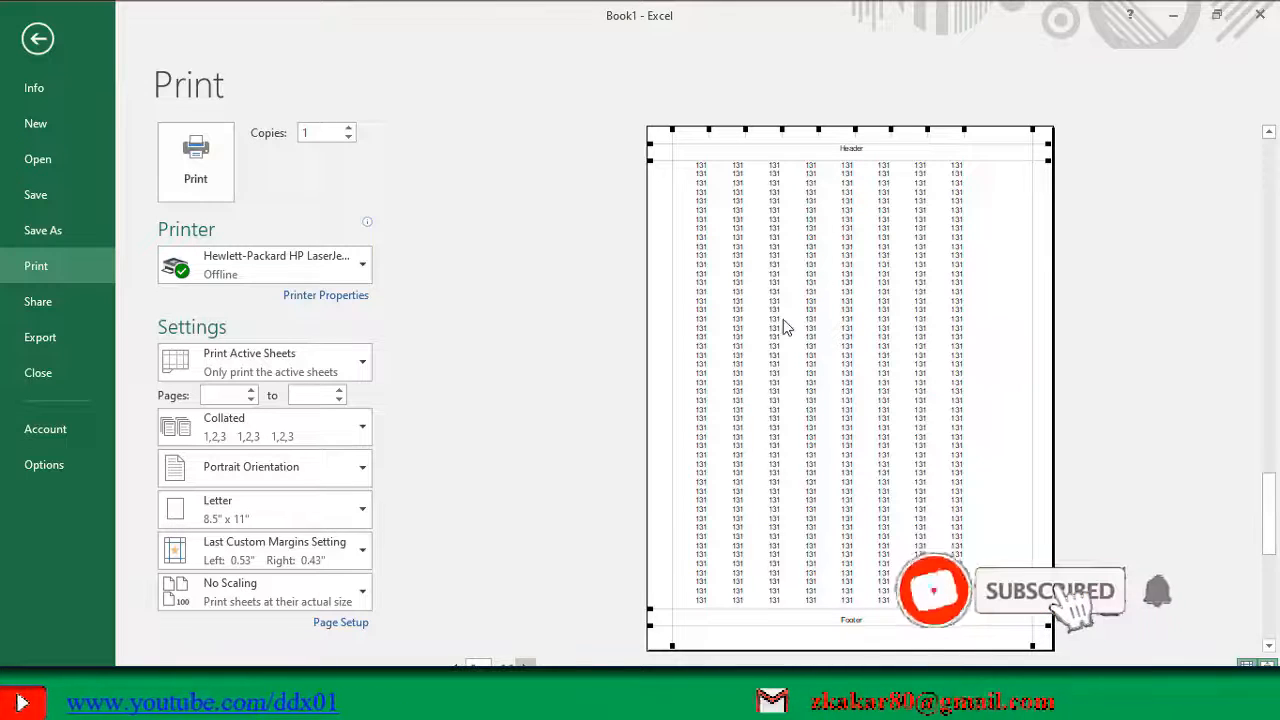
pyautogui.click(526, 665)
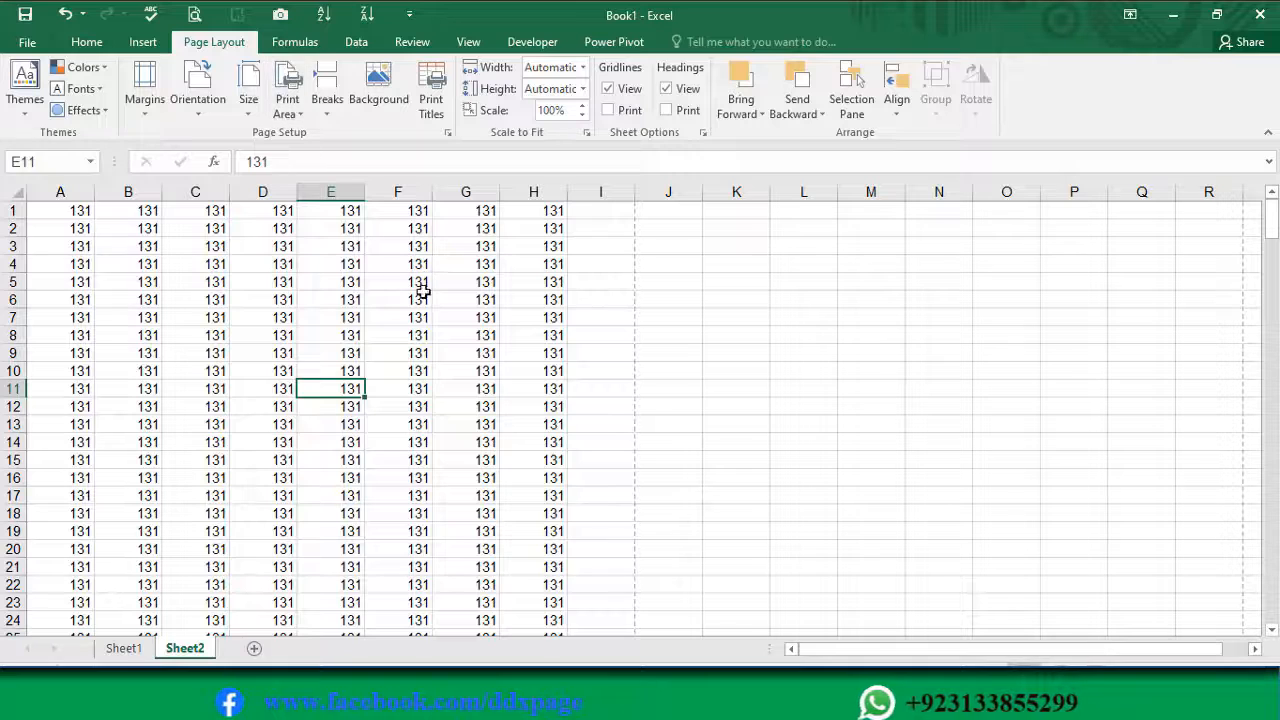
# Step: Fill the range A1:H9 with yellow
pyautogui.moveTo(60, 211); pyautogui.dragTo(550, 354)
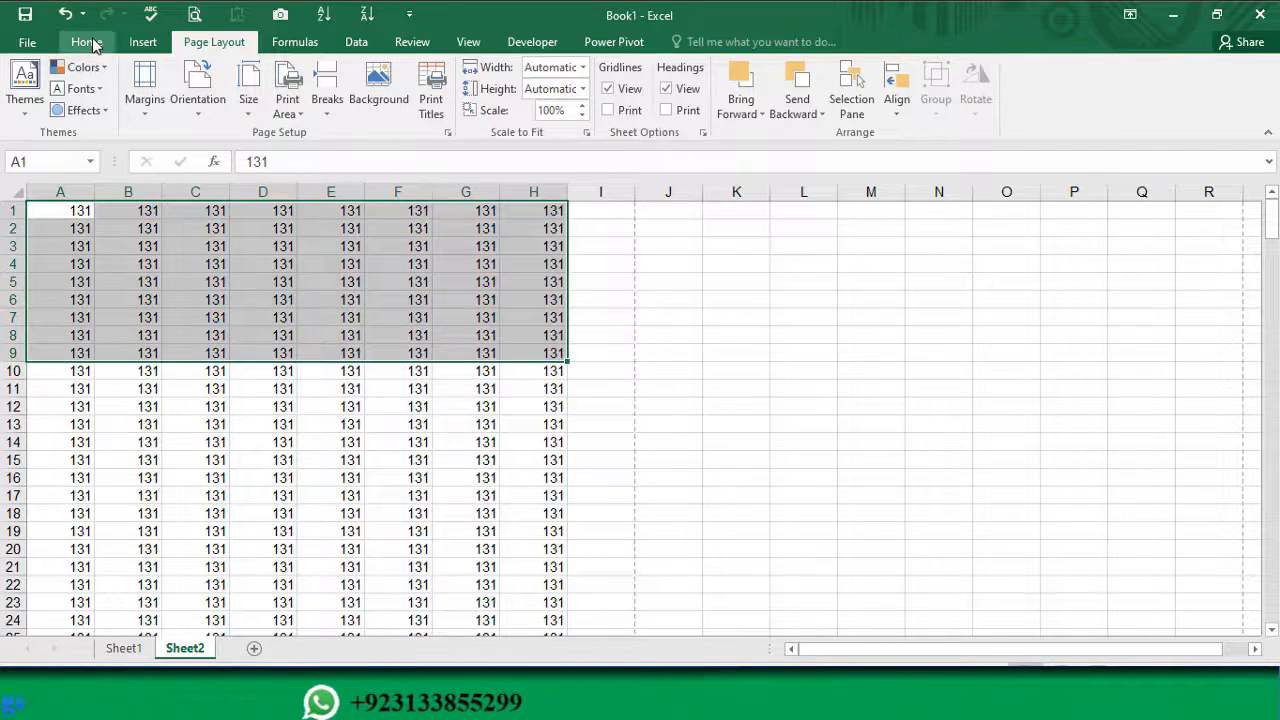
pyautogui.click(87, 41)
pyautogui.click(298, 103)
pyautogui.click(333, 250)
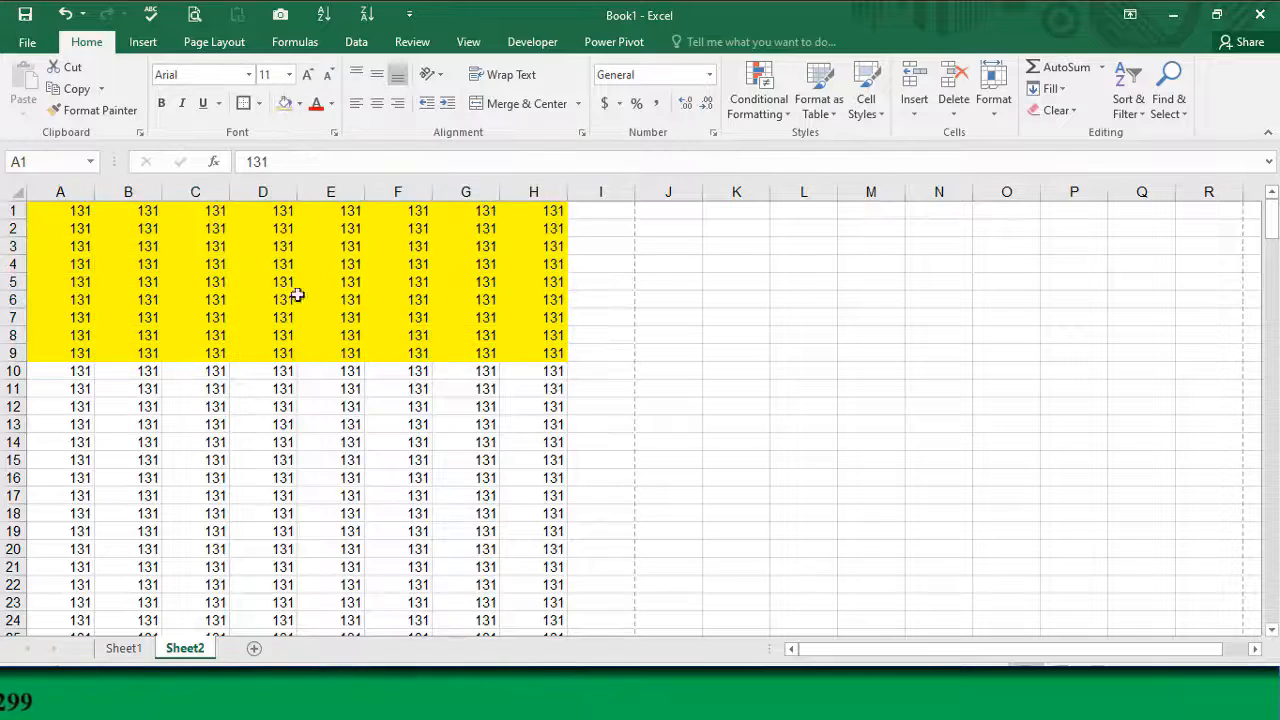
# Step: Fill the range A10:H19 with red
pyautogui.moveTo(61, 369); pyautogui.dragTo(550, 530)
pyautogui.click(298, 103)
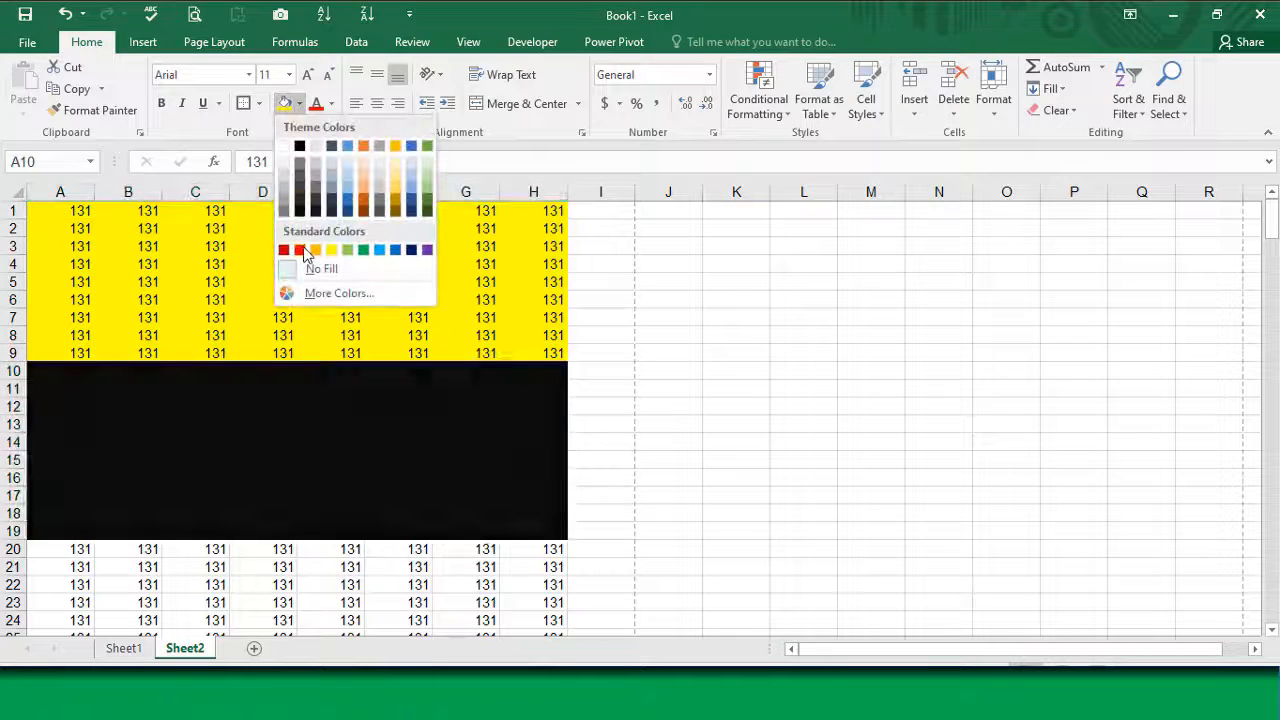
pyautogui.click(303, 251)
# Step: Fill the range A20:H29 with light blue
pyautogui.scroll(-4, 160, 552)
pyautogui.moveTo(69, 334); pyautogui.dragTo(530, 495)
pyautogui.click(298, 103)
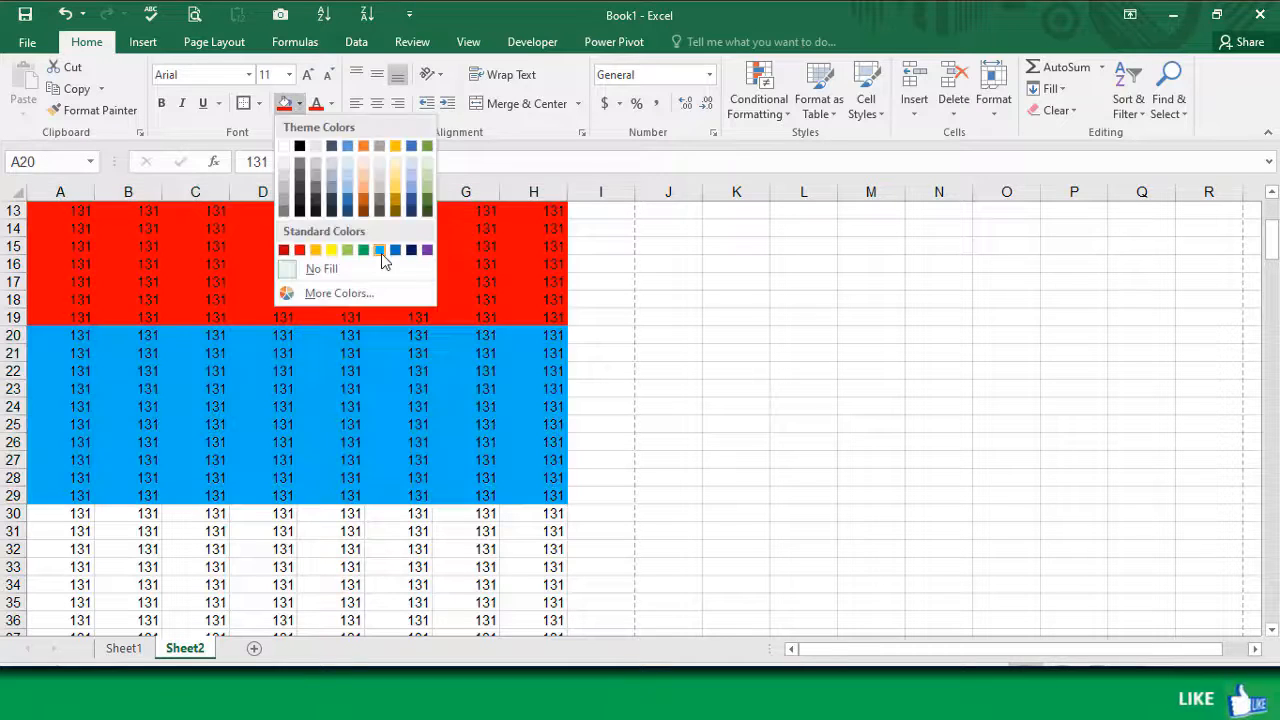
pyautogui.click(381, 253)
pyautogui.click(398, 460)
# Step: Check the coloured cell bands in the print preview and return to the sheet
pyautogui.scroll(2, 294, 380)
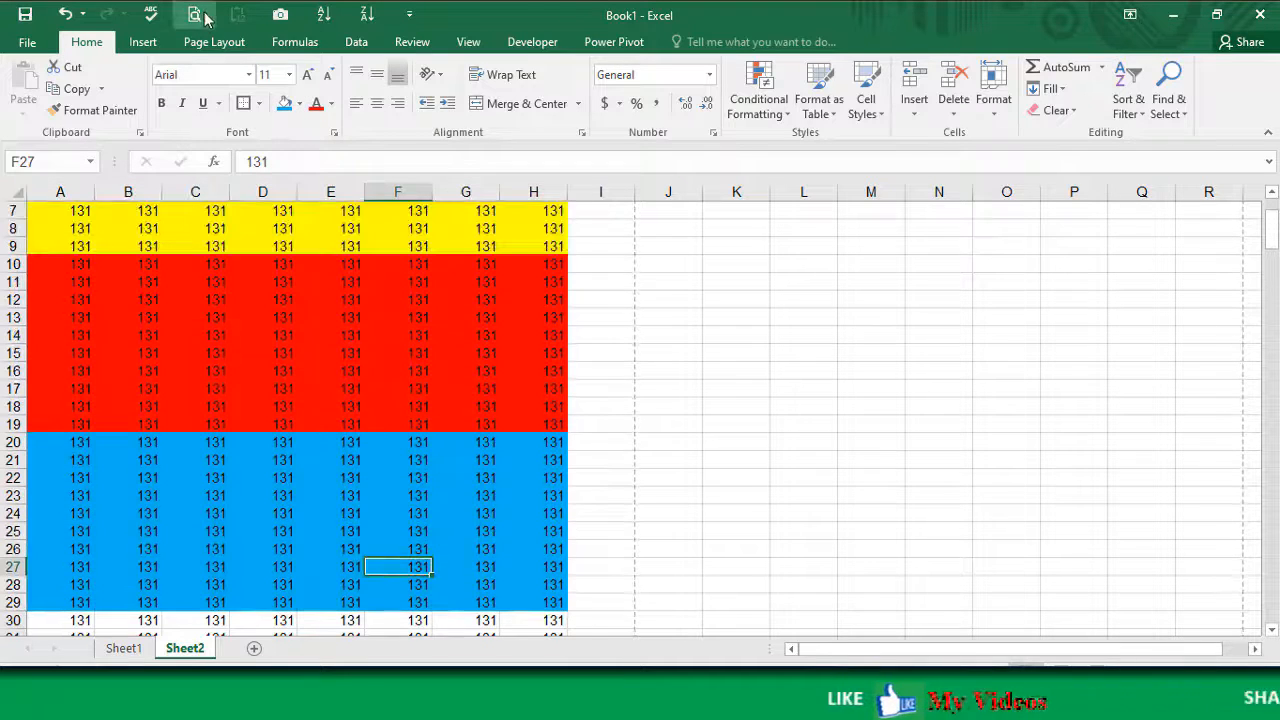
pyautogui.click(197, 15)
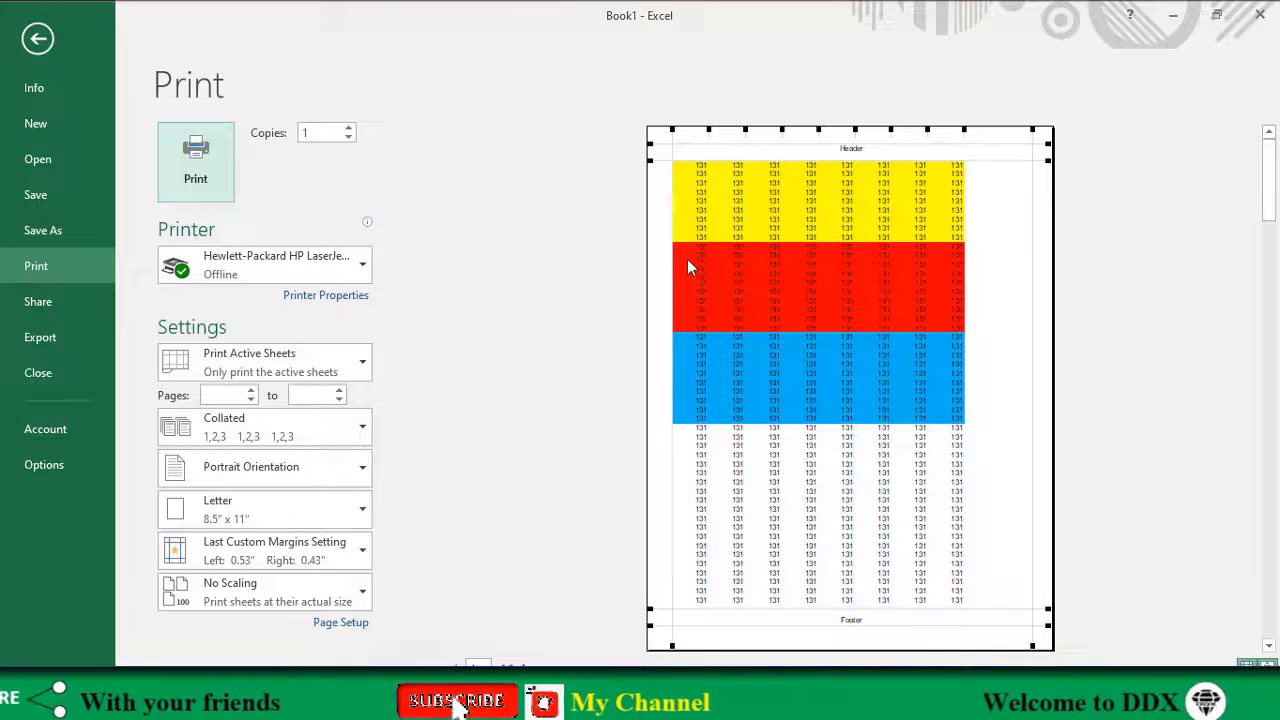
pyautogui.click(40, 42)
# Step: Set the yellow range A1:H9 as the print area and check it in the print preview
pyautogui.moveTo(80, 210); pyautogui.dragTo(535, 355)
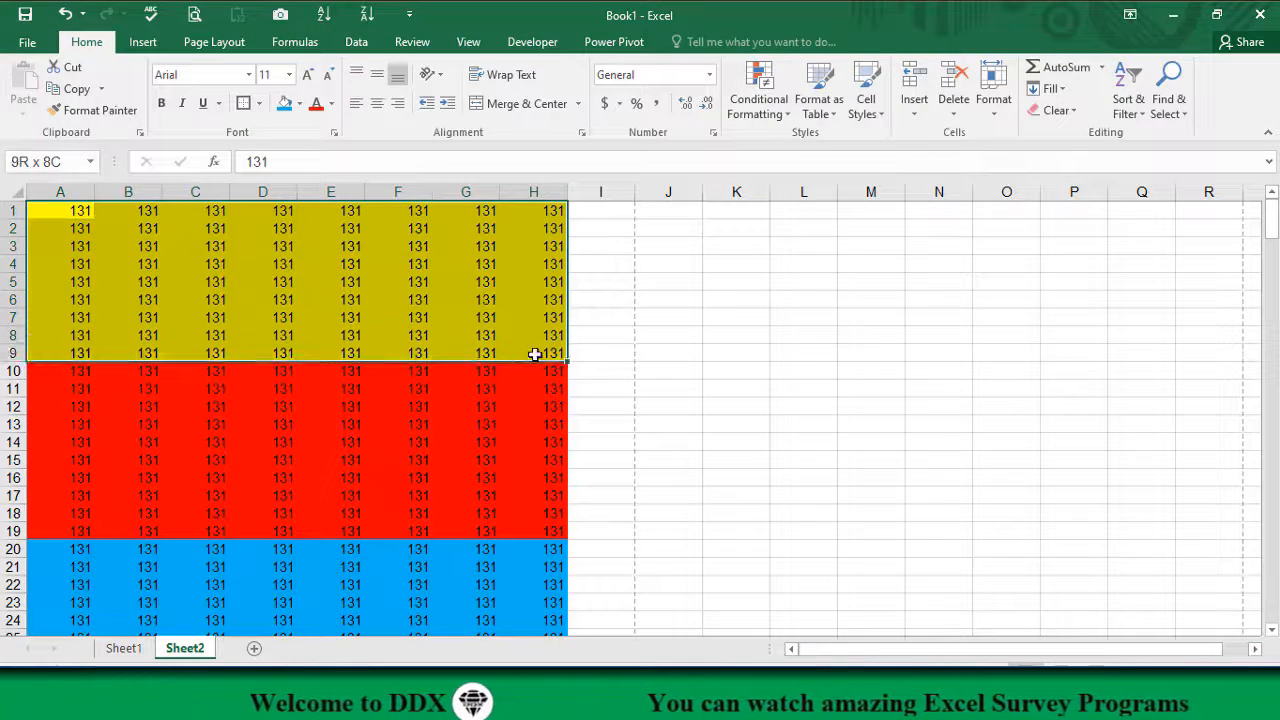
pyautogui.click(213, 45)
pyautogui.click(290, 110)
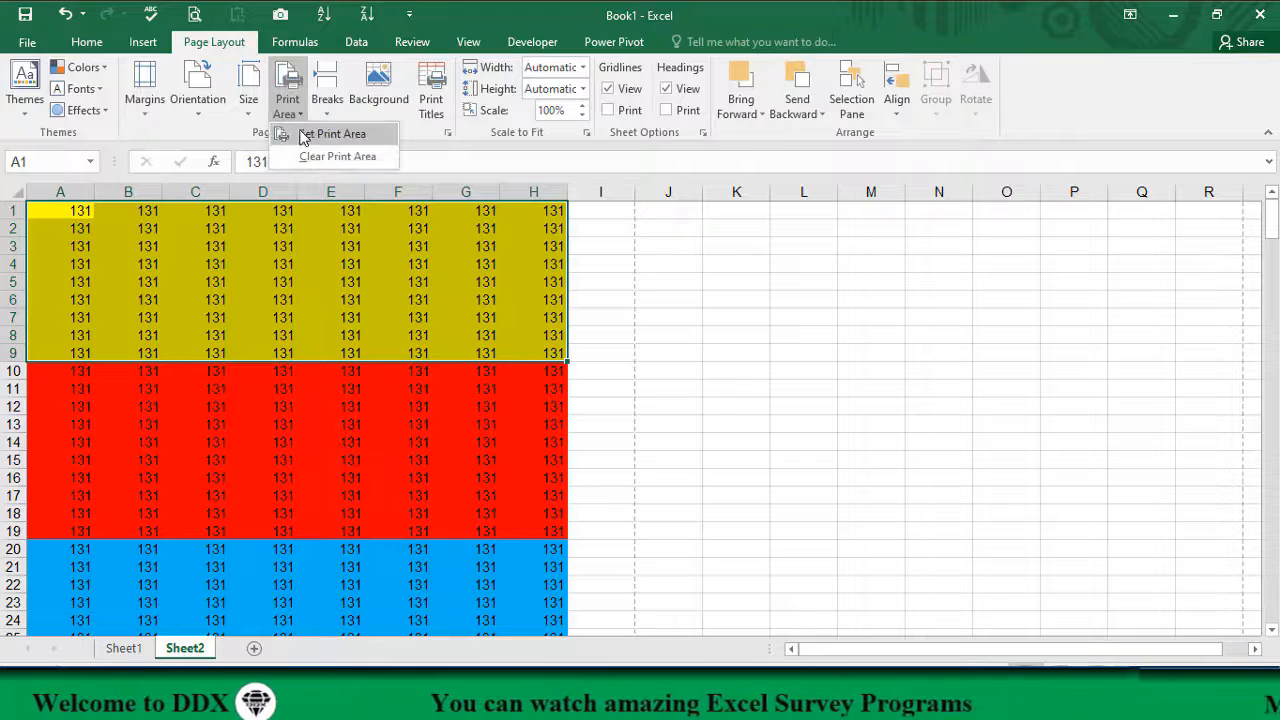
pyautogui.click(321, 138)
pyautogui.click(388, 431)
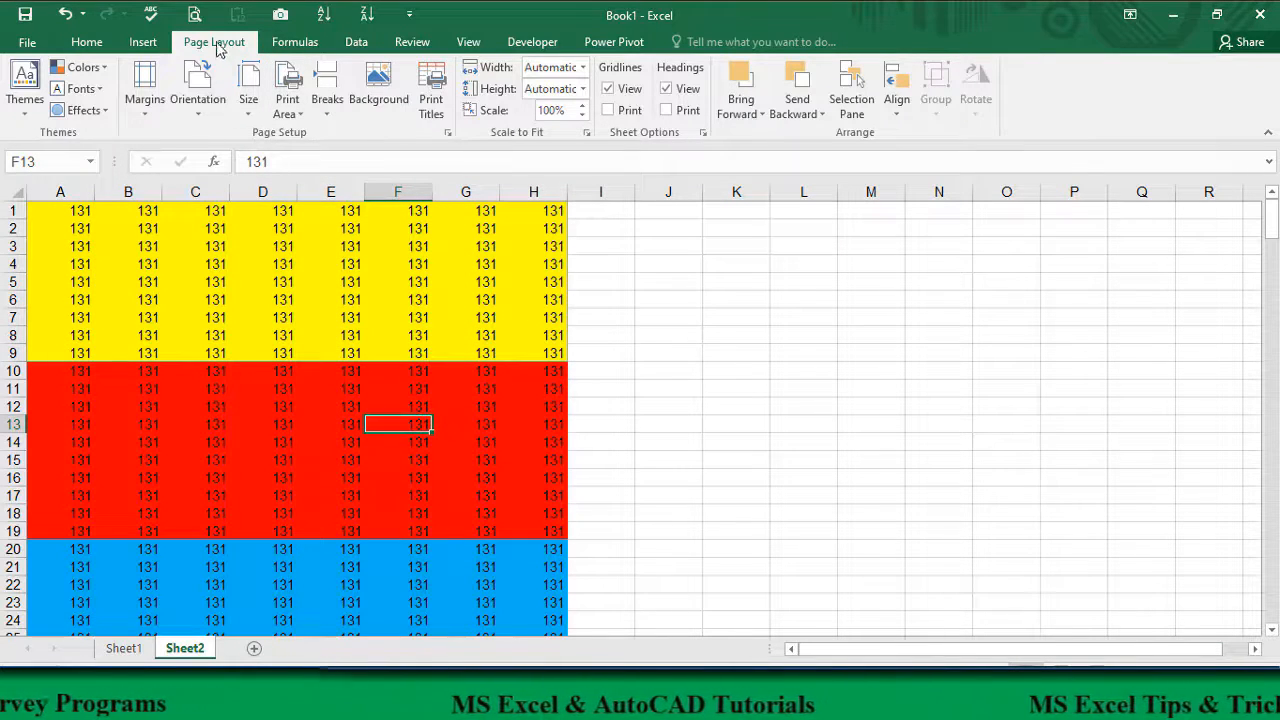
pyautogui.click(195, 14)
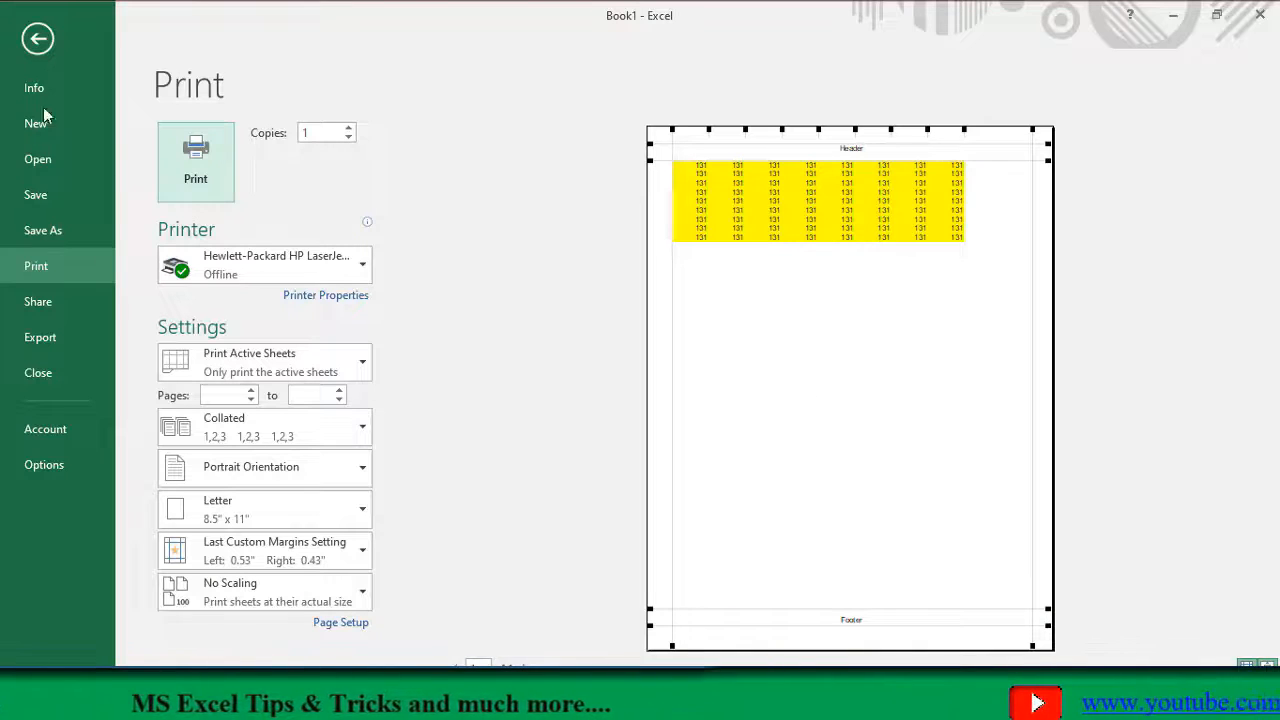
pyautogui.click(38, 39)
# Step: Set the red range A10:H19 as the print area, check it in the print preview and return to the sheet
pyautogui.click(265, 283)
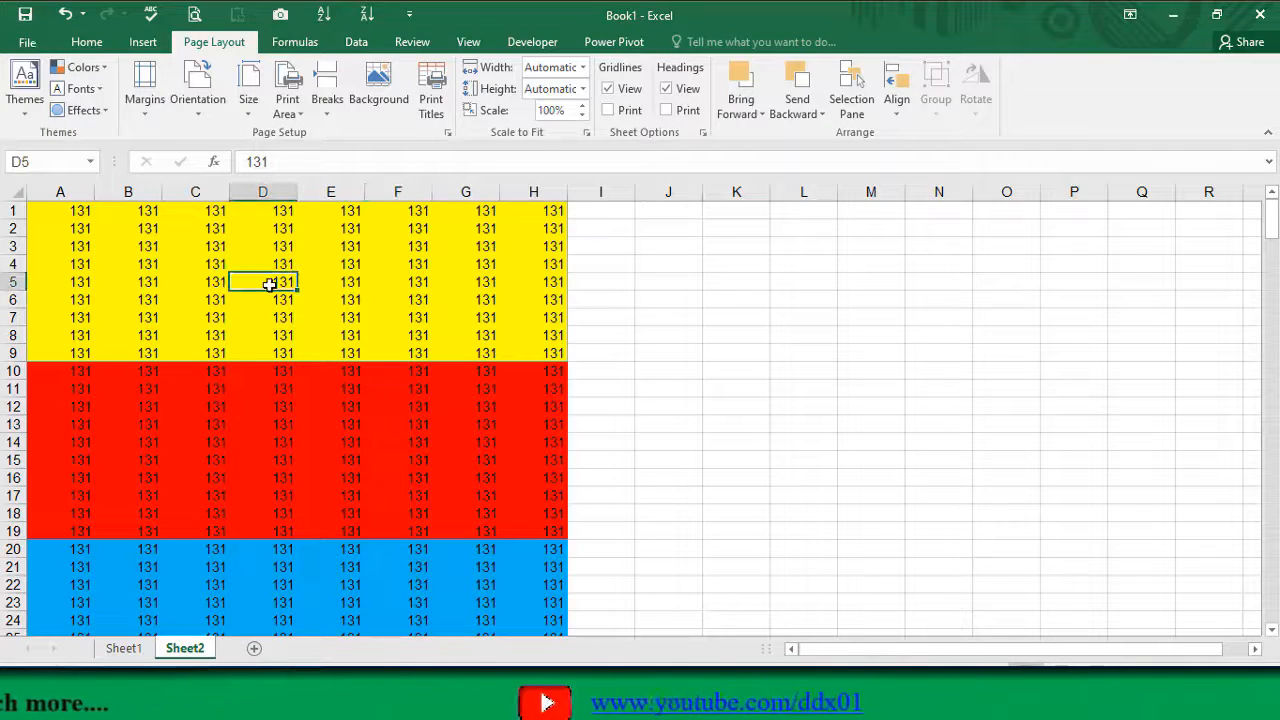
pyautogui.moveTo(61, 372); pyautogui.dragTo(549, 535)
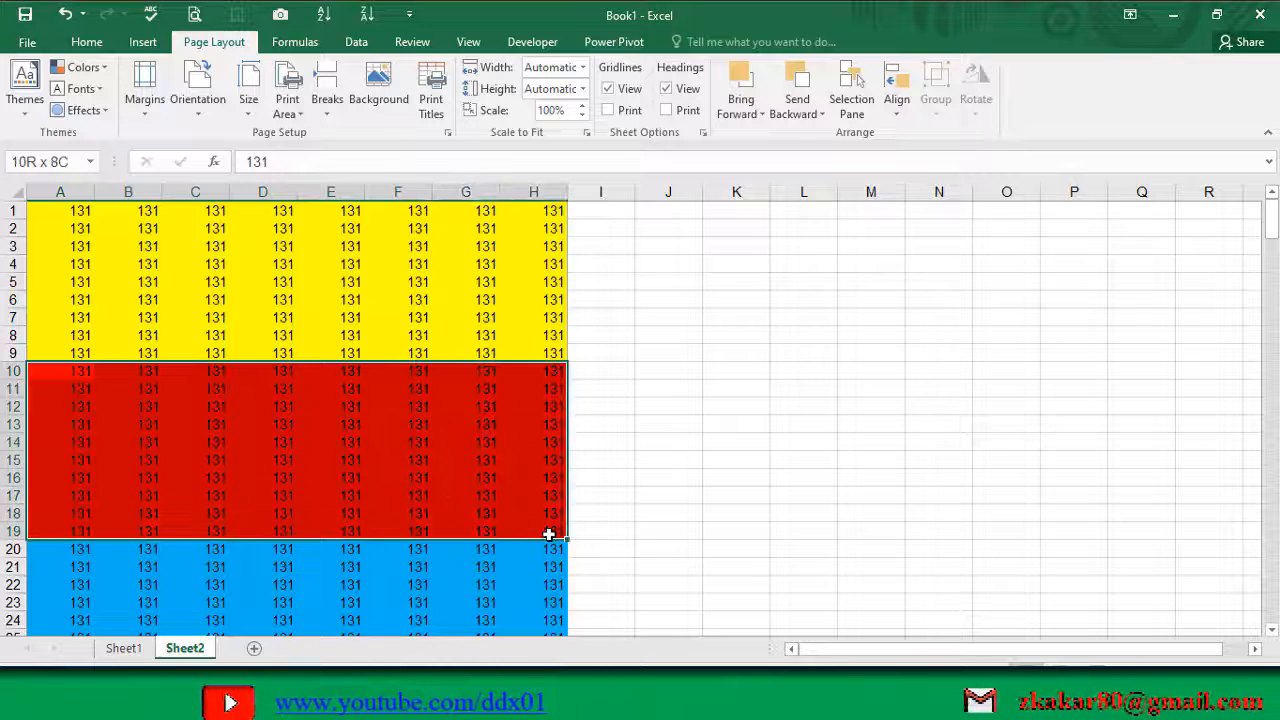
pyautogui.click(287, 100)
pyautogui.click(318, 134)
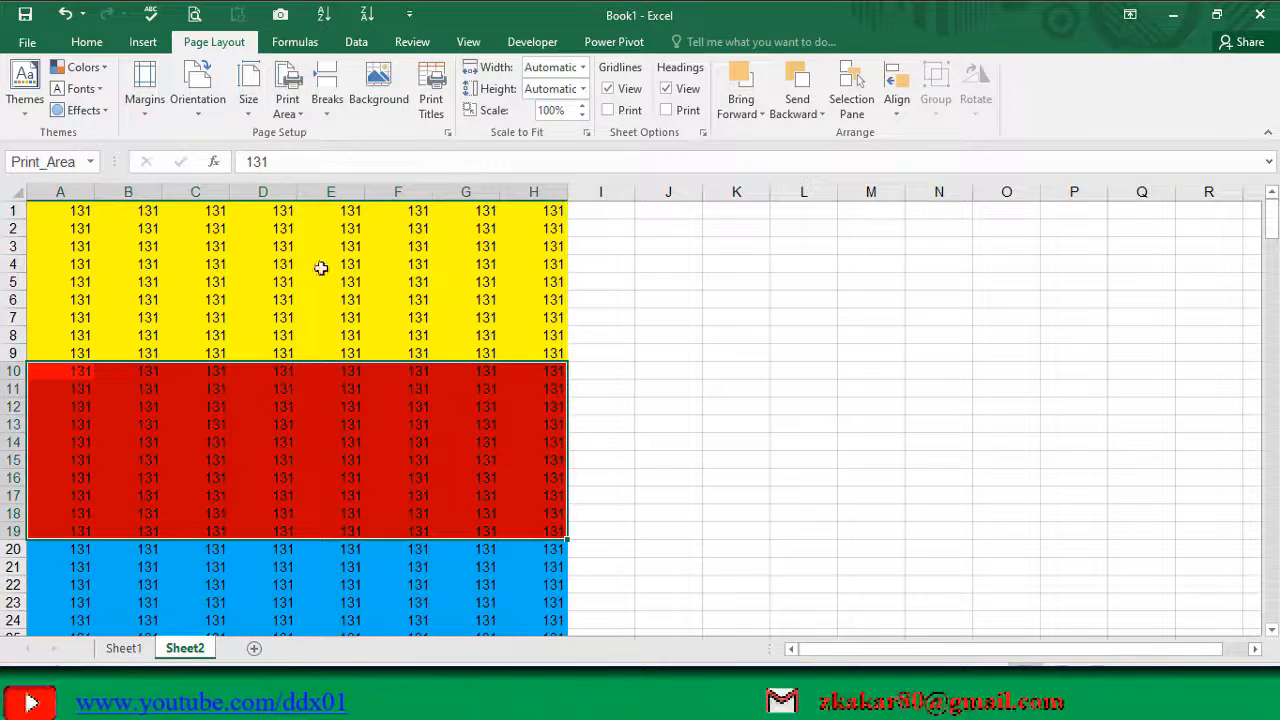
pyautogui.click(195, 14)
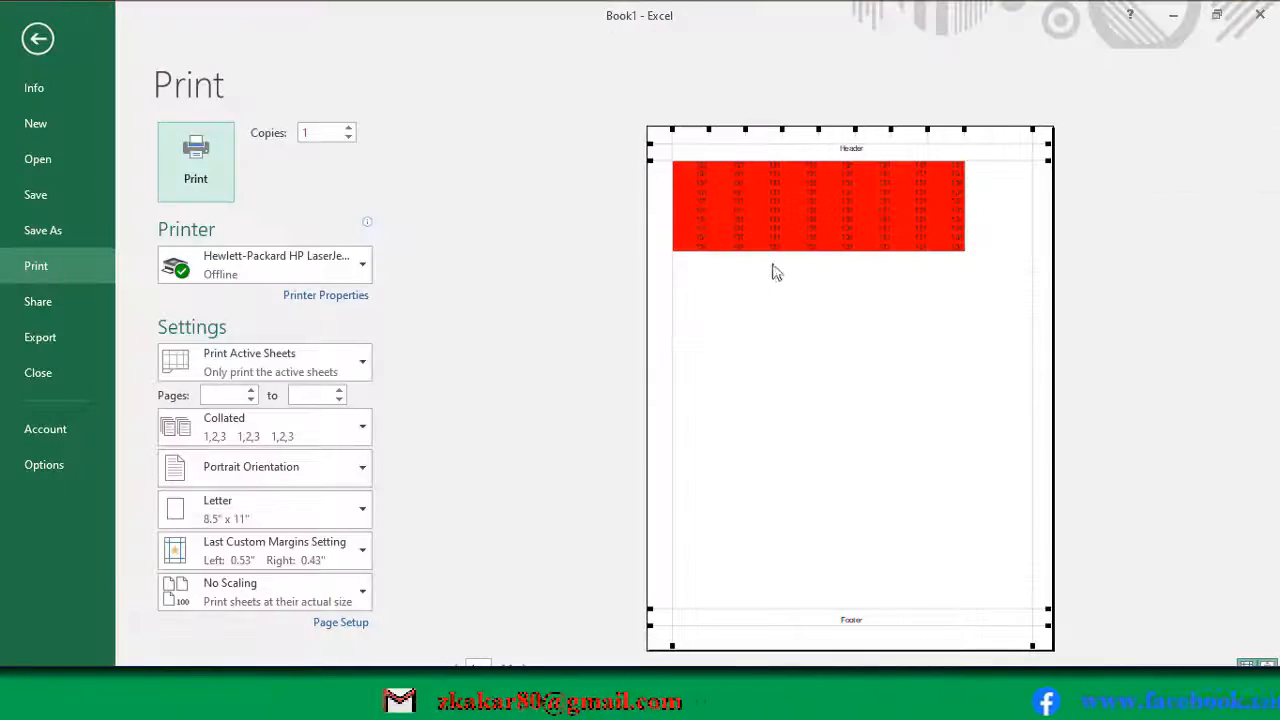
pyautogui.press('Escape')
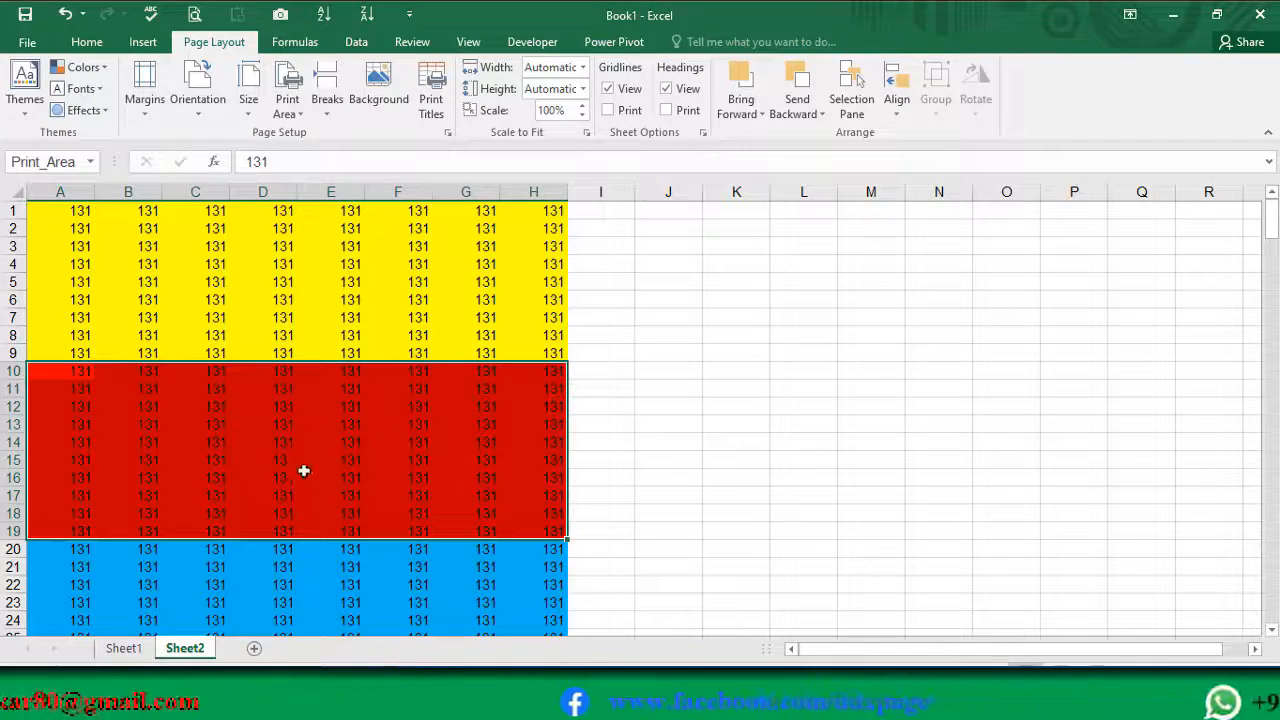
# Step: Switch Sheet2 to Page Break Preview
pyautogui.click(285, 441)
pyautogui.click(307, 340)
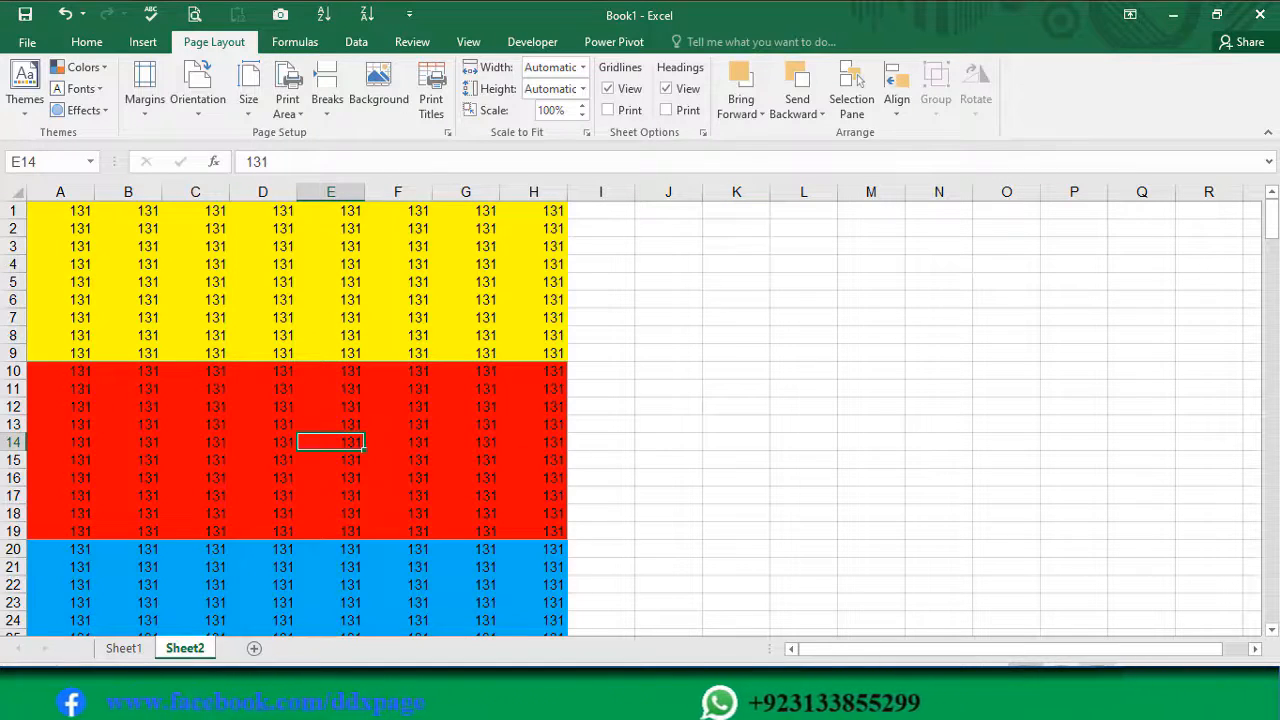
pyautogui.click(1094, 673)
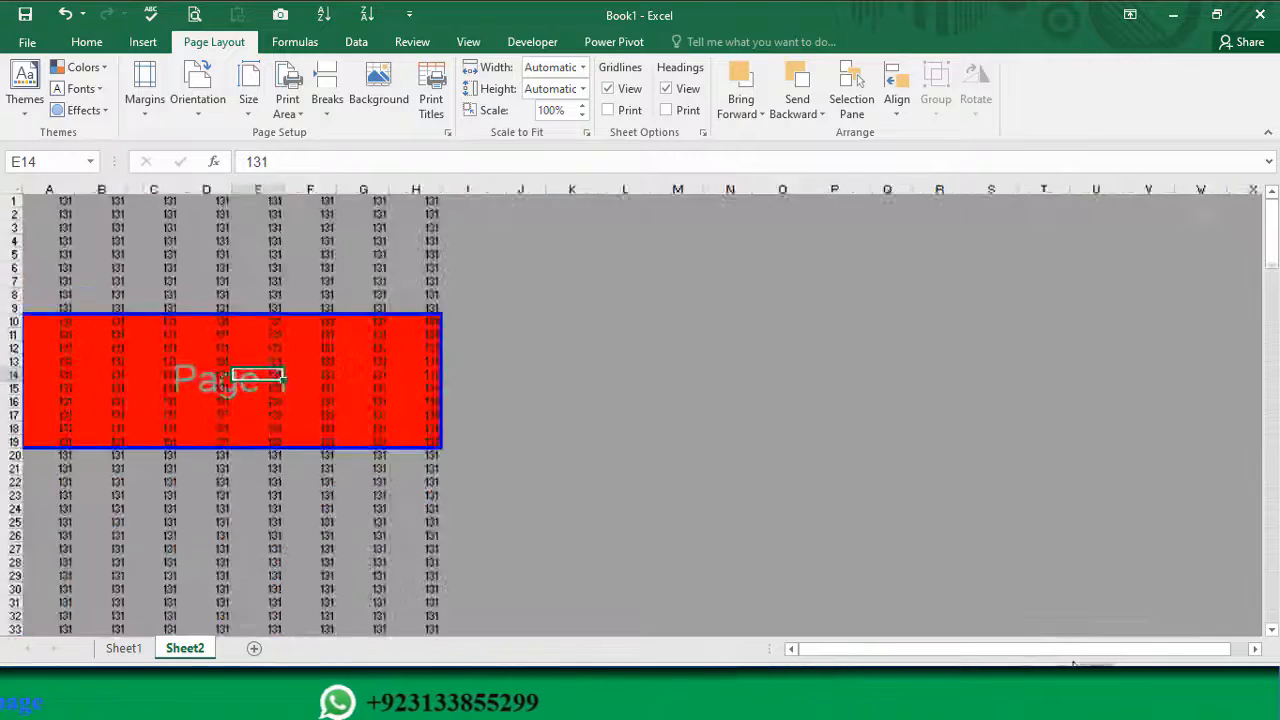
pyautogui.click(508, 436)
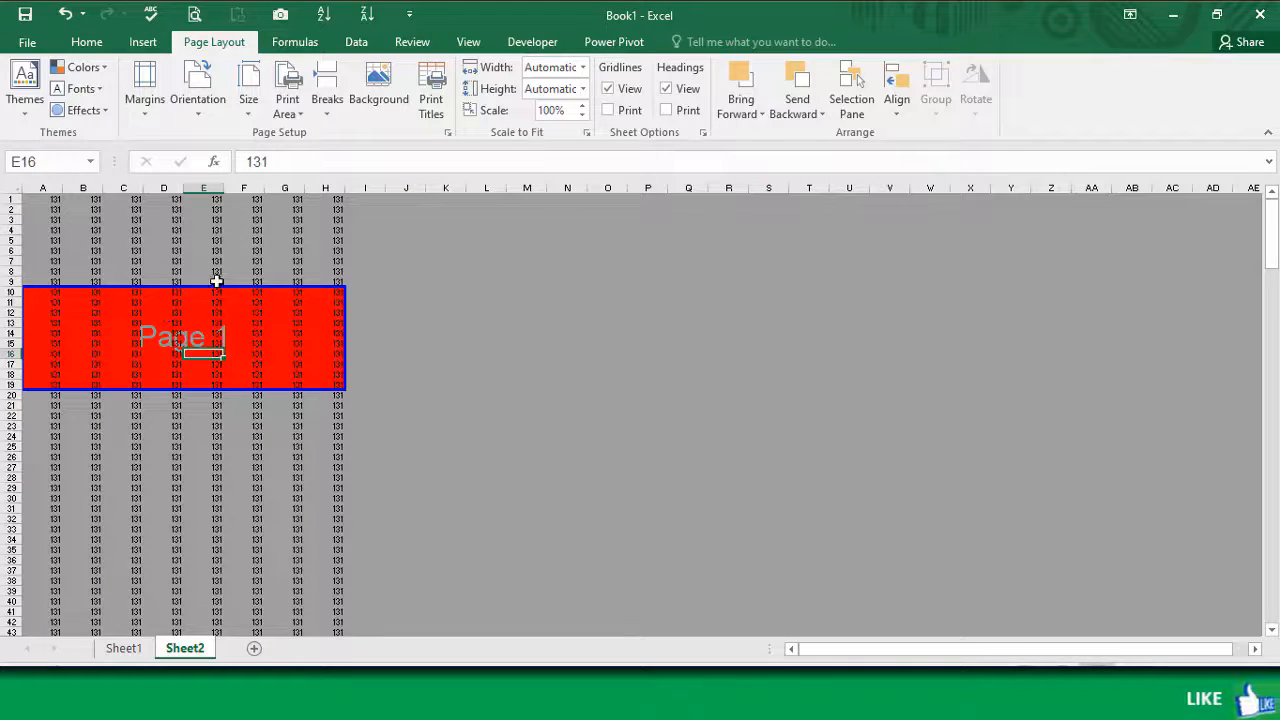
# Step: Clear the print area and check the full sheet in the print preview
pyautogui.click(287, 118)
pyautogui.click(323, 160)
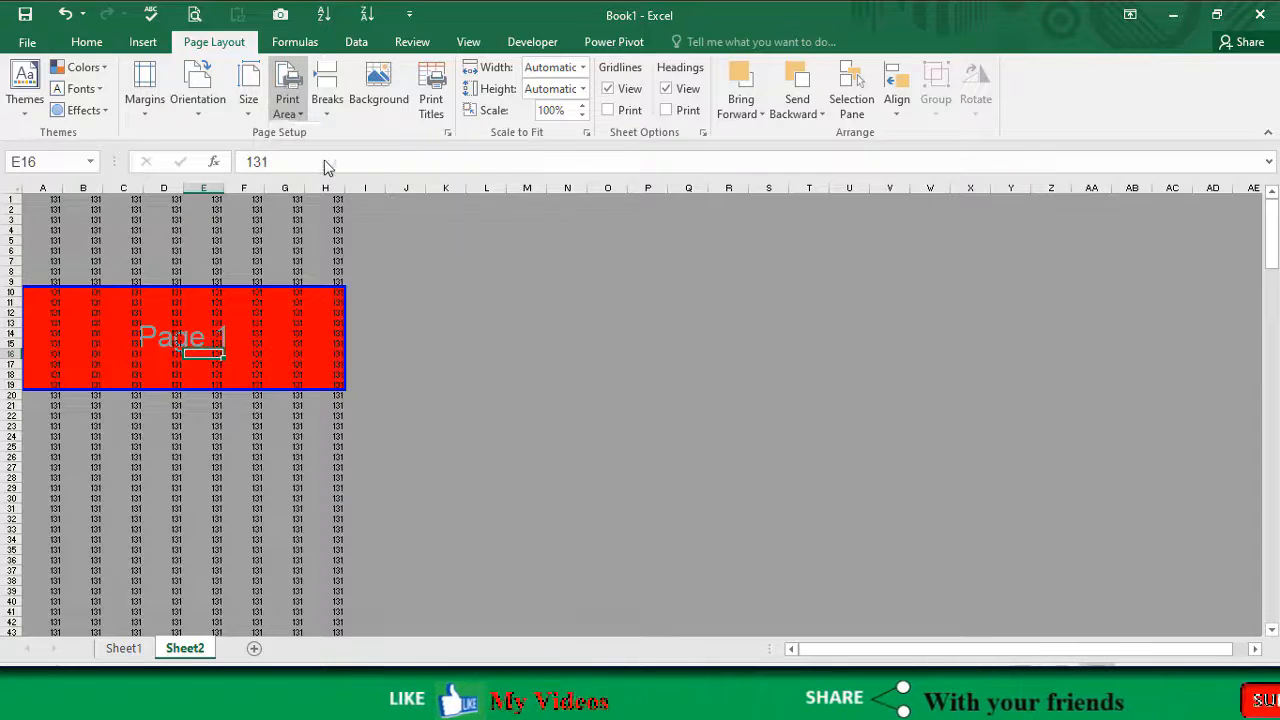
pyautogui.click(285, 529)
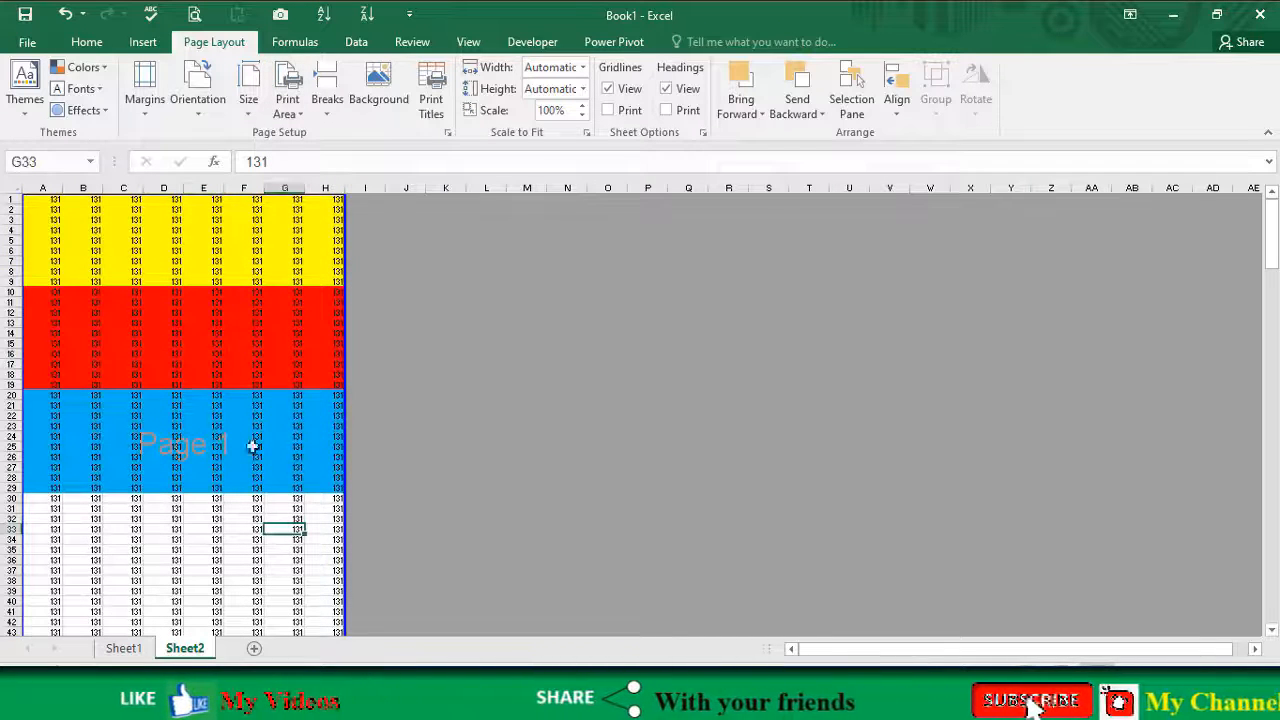
pyautogui.scroll(-1, 233, 491)
pyautogui.scroll(1, 233, 491)
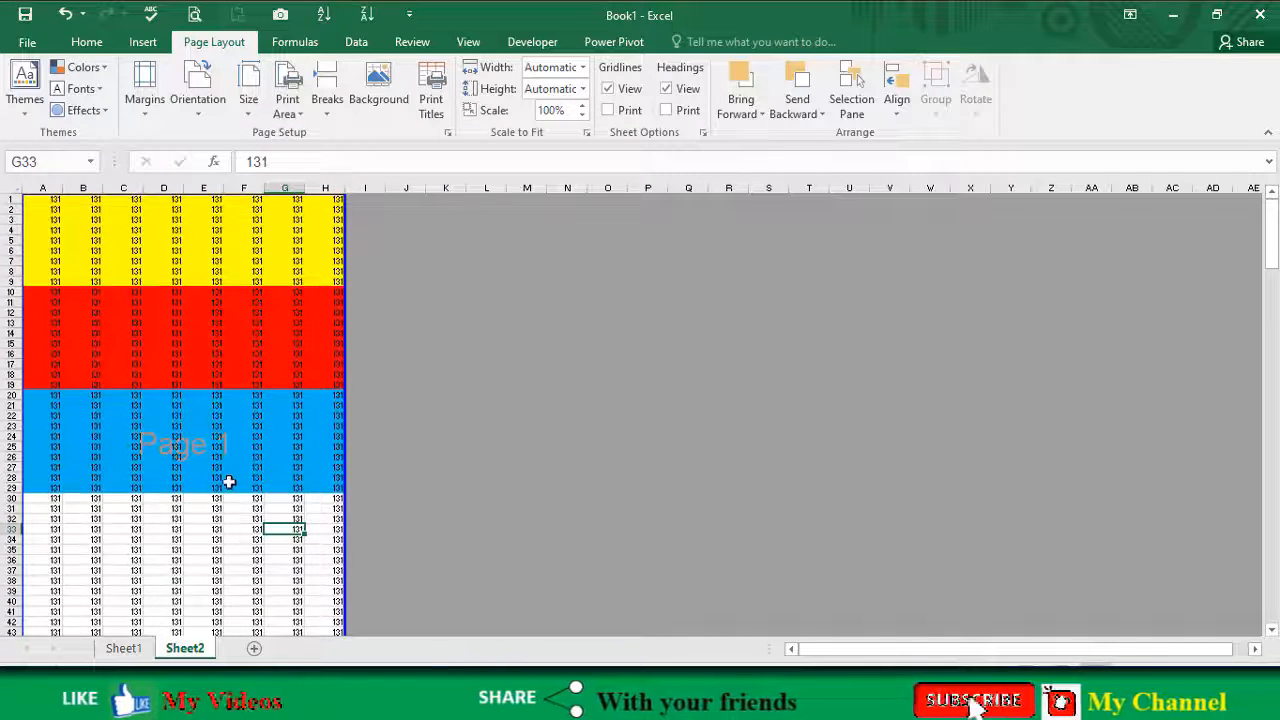
pyautogui.click(195, 14)
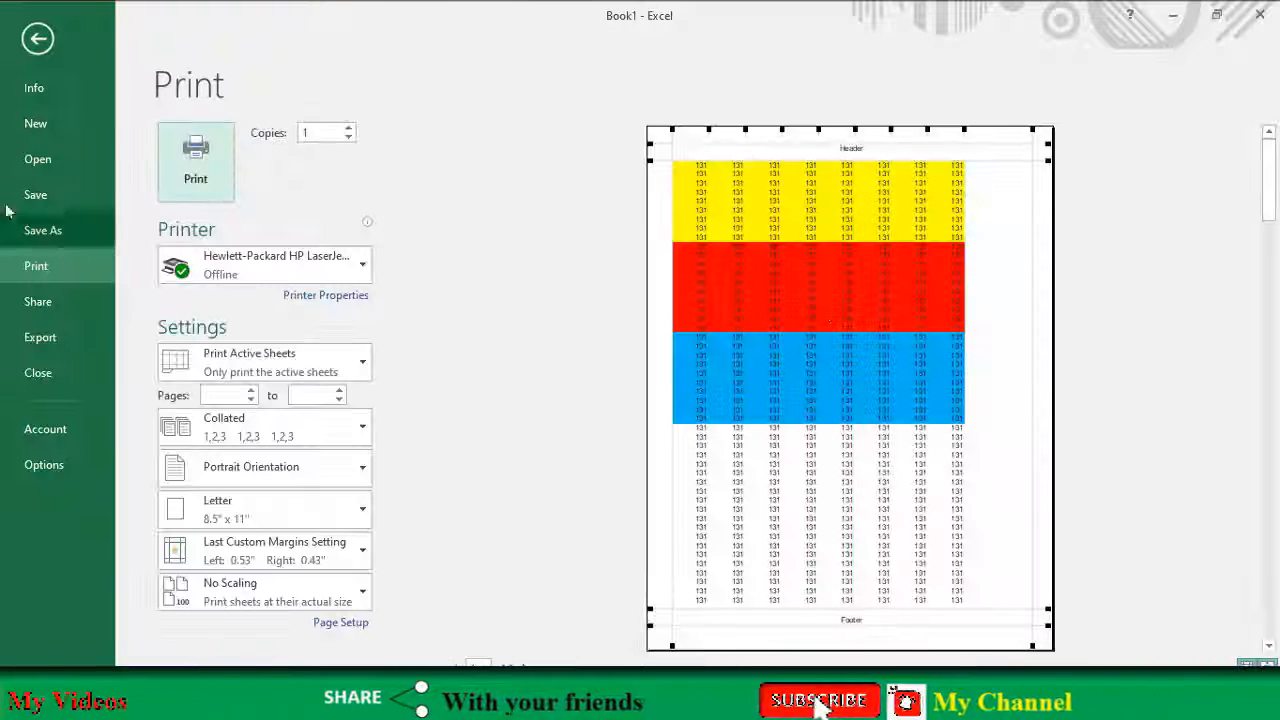
pyautogui.click(38, 40)
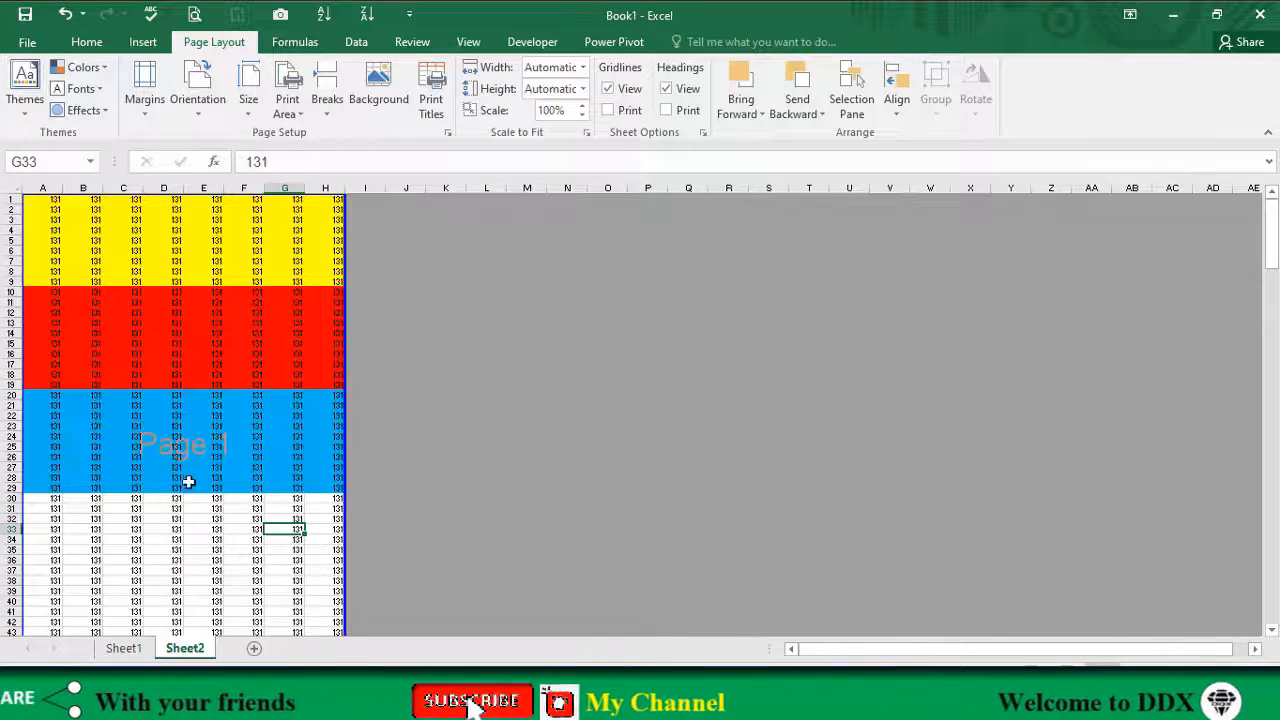
# Step: Examine the page breaks from the first page to the end of the data in Page Break Preview
pyautogui.scroll(-5, 218, 480)
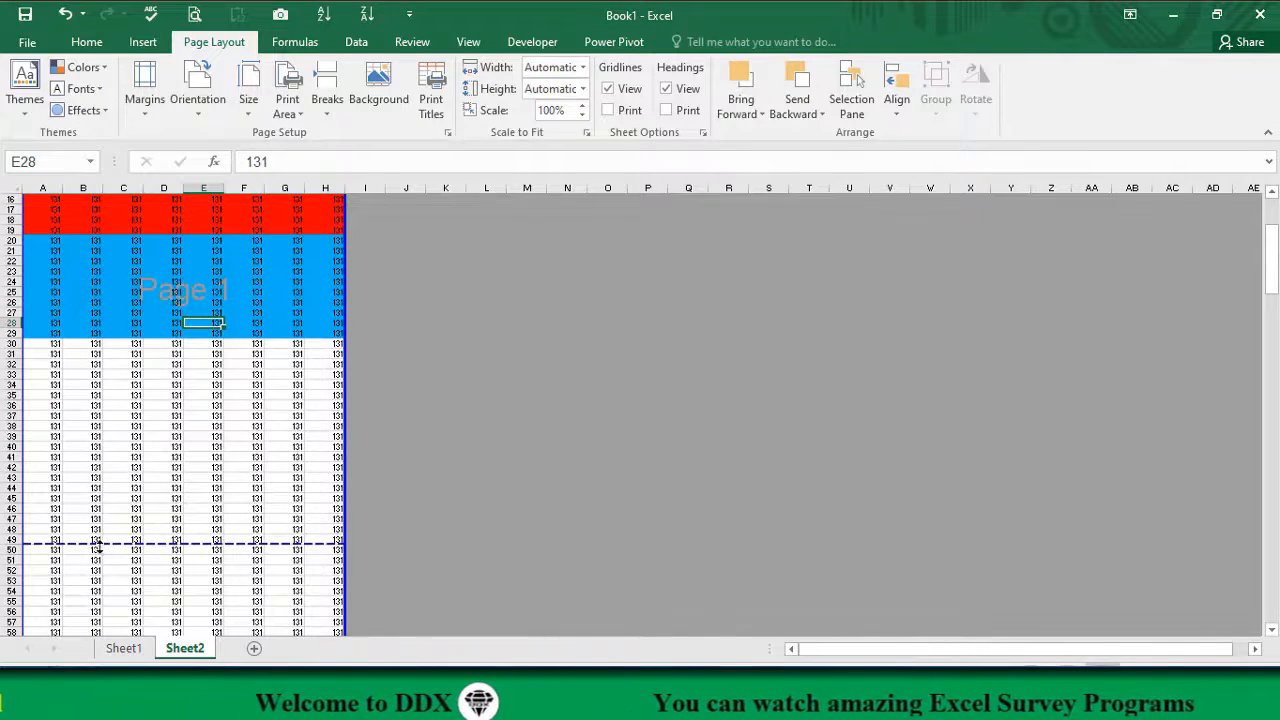
pyautogui.scroll(4, 210, 440)
pyautogui.scroll(-2, 211, 400)
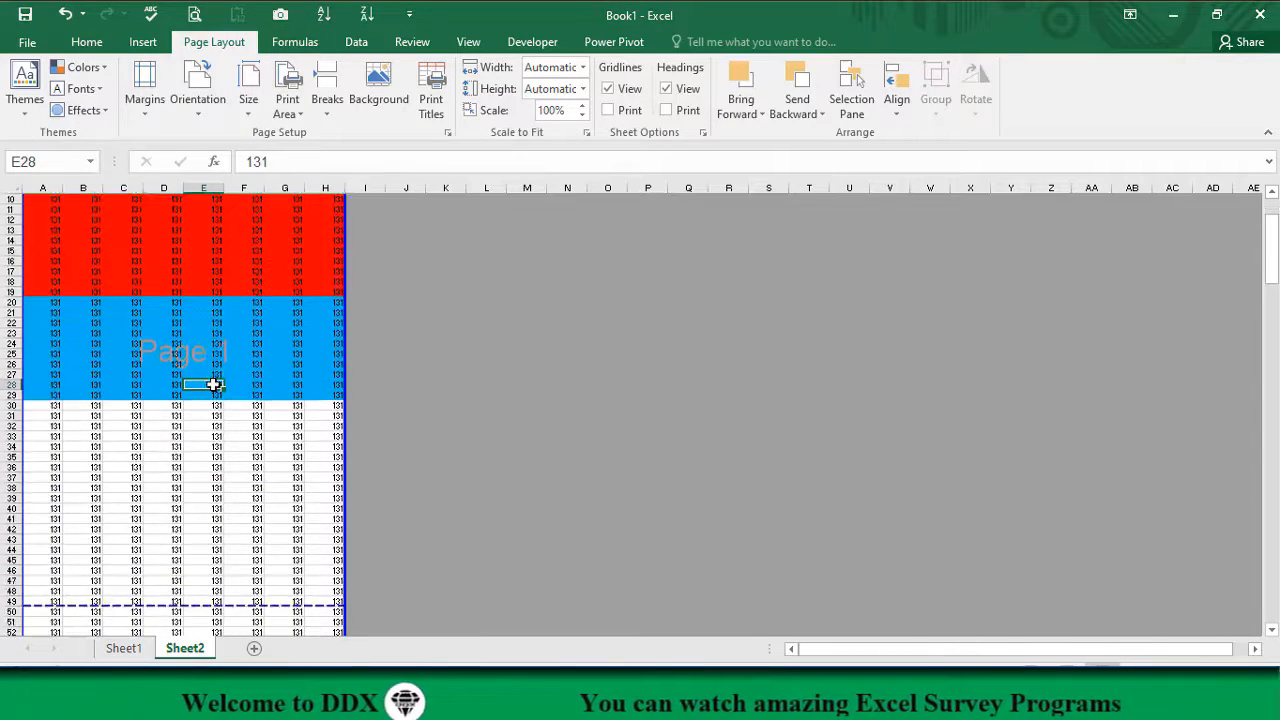
pyautogui.scroll(-11, 214, 425)
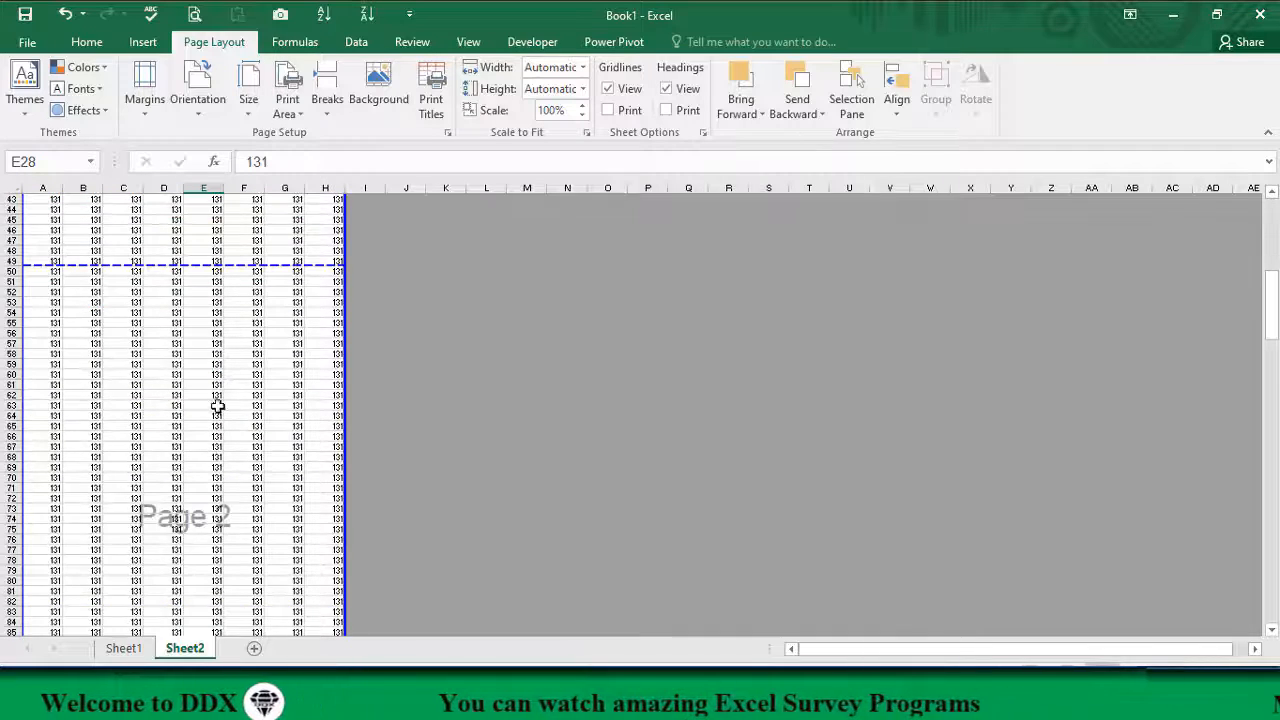
pyautogui.scroll(-5, 217, 420)
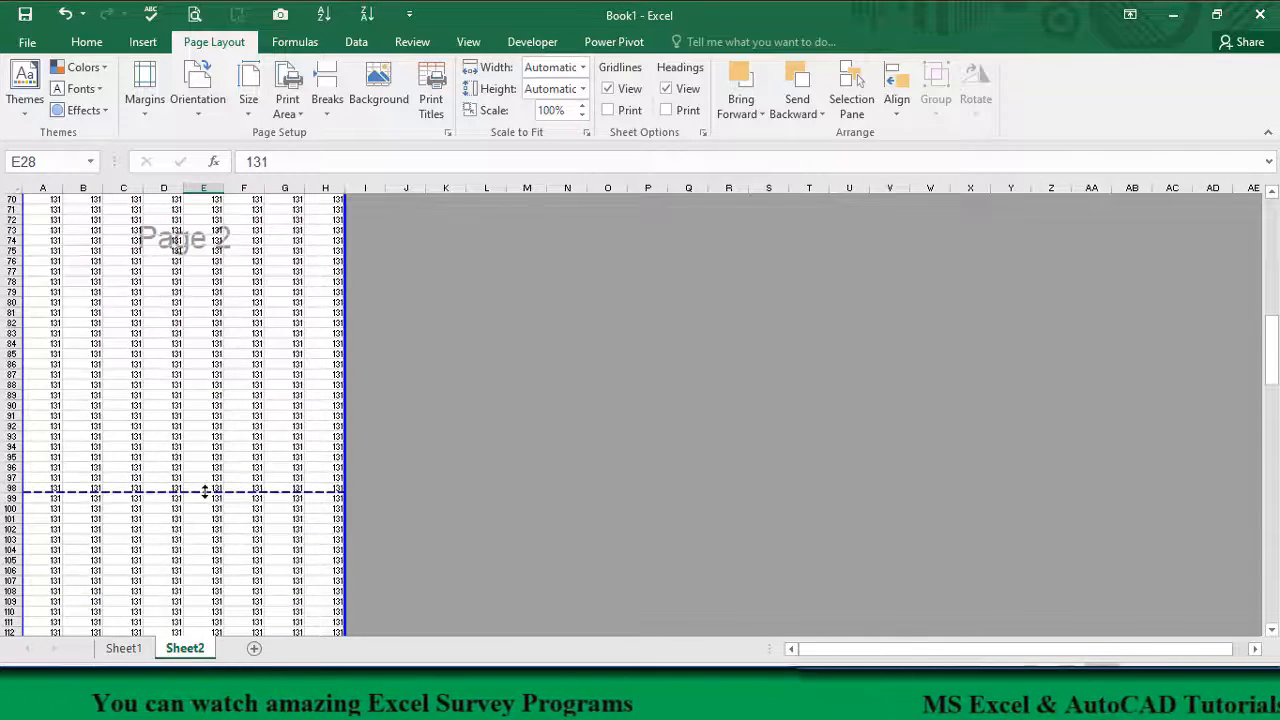
pyautogui.scroll(-7, 213, 484)
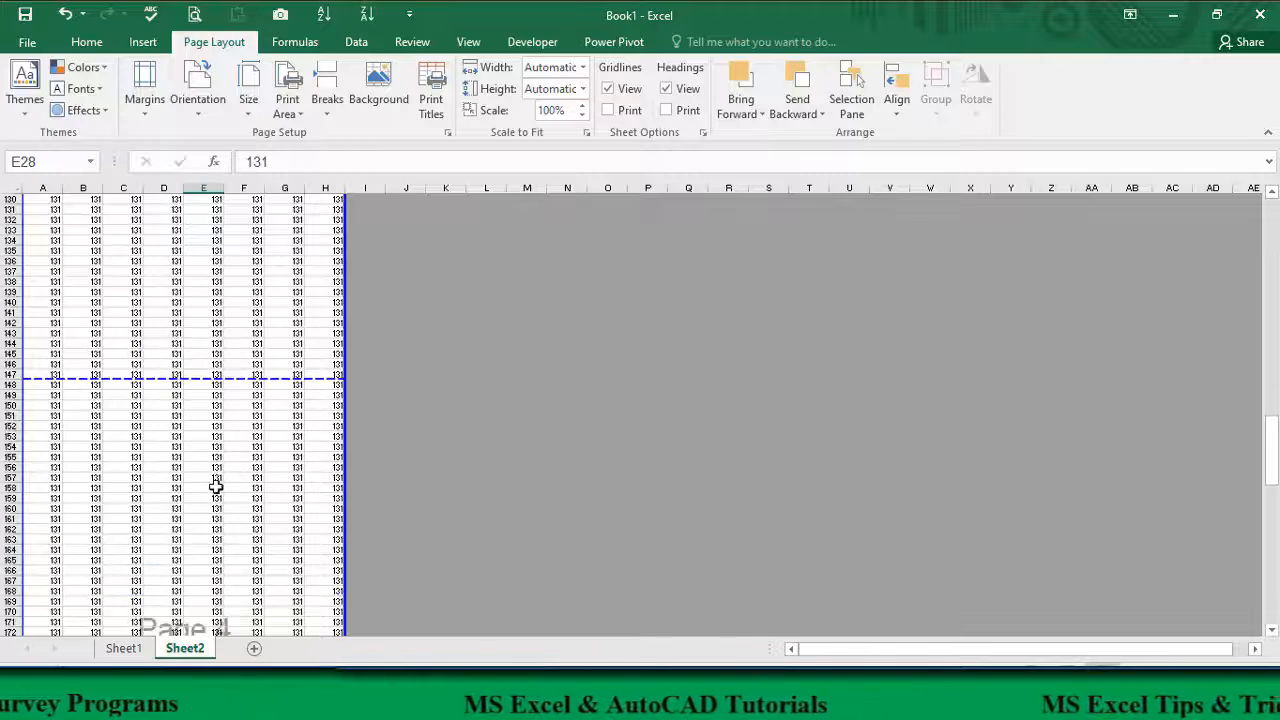
pyautogui.scroll(-10, 230, 511)
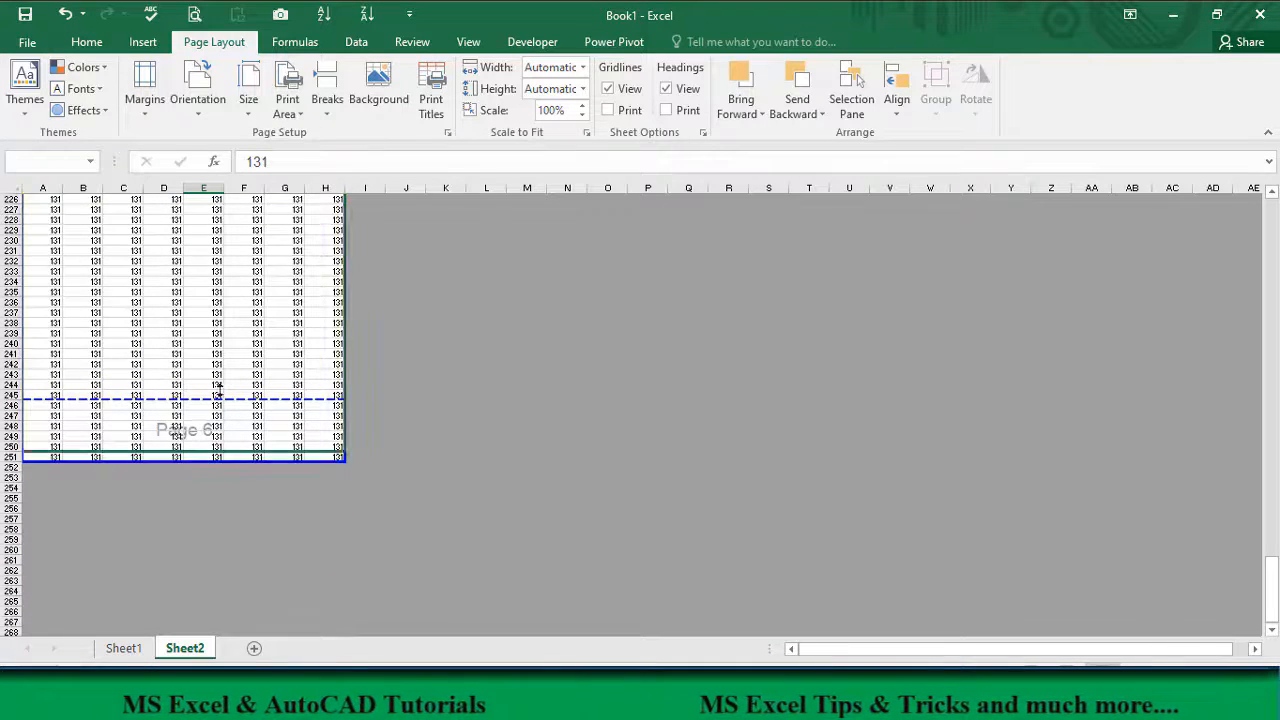
# Step: Shrink the print area to A1:H49 by moving its lower page boundary, and check it in the print preview
pyautogui.scroll(20, 217, 390)
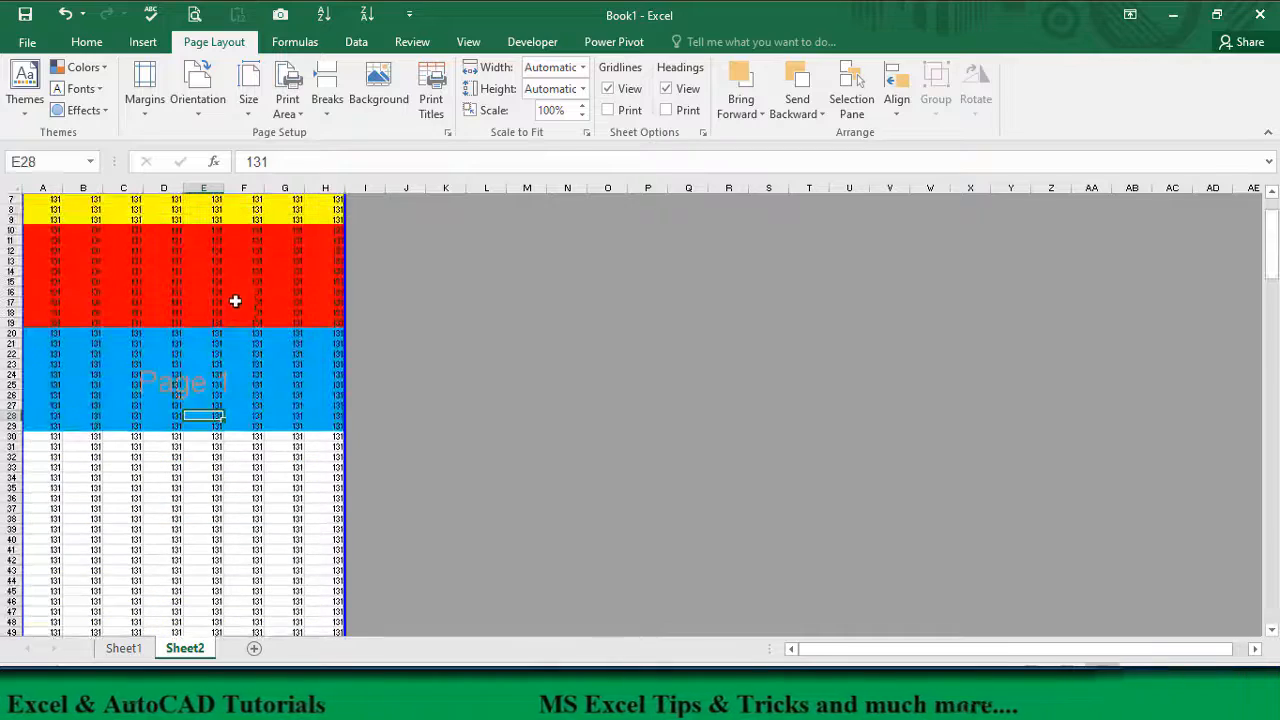
pyautogui.scroll(-20, 235, 301)
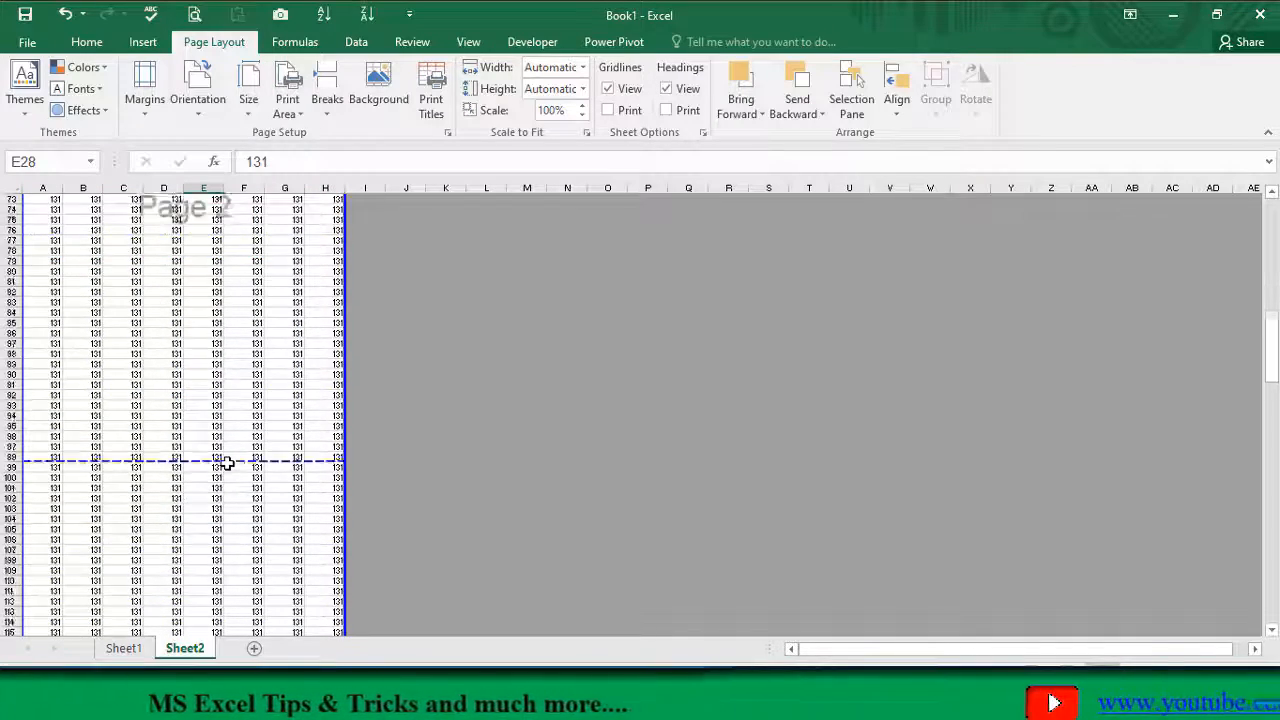
pyautogui.scroll(20, 228, 459)
pyautogui.scroll(-6, 240, 447)
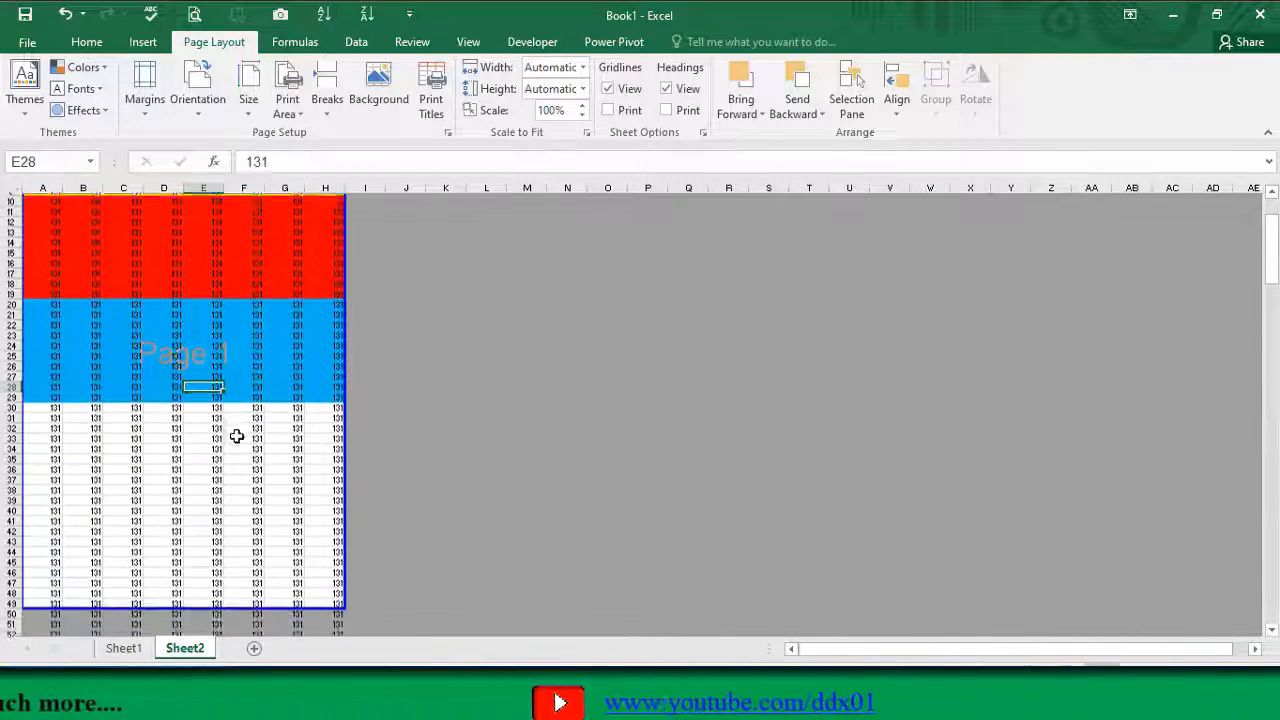
pyautogui.scroll(4, 238, 480)
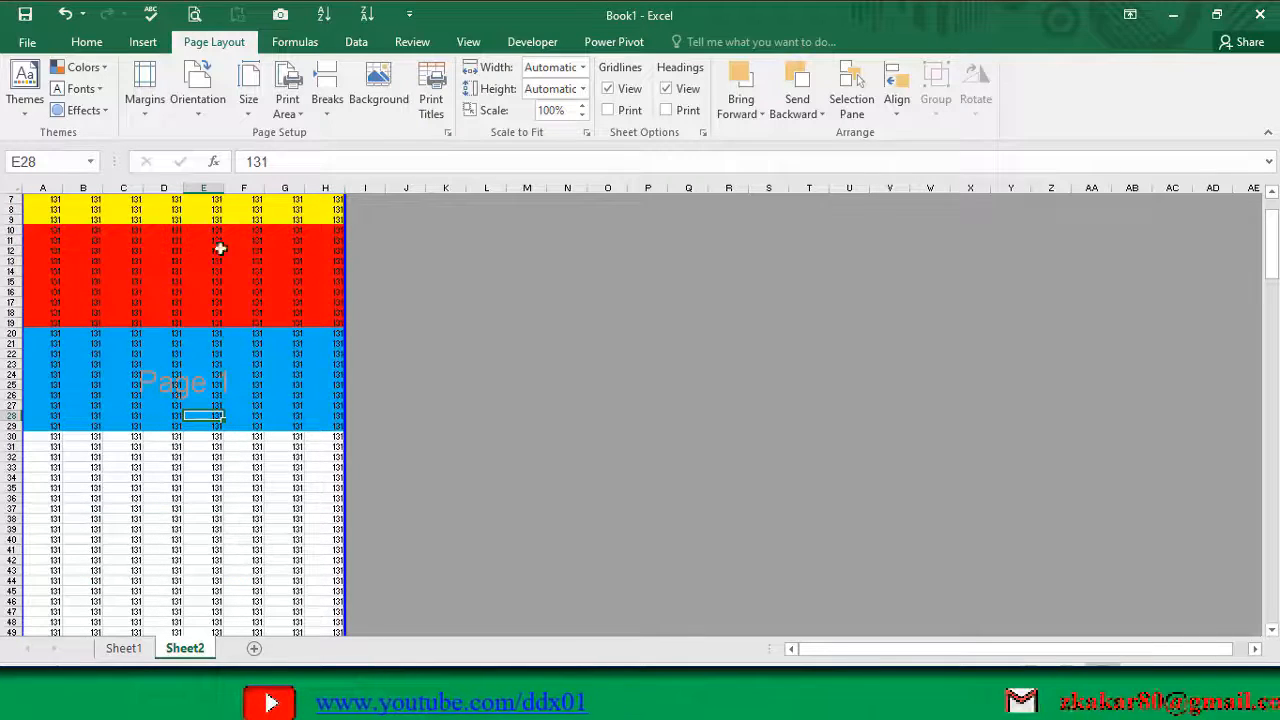
pyautogui.click(194, 13)
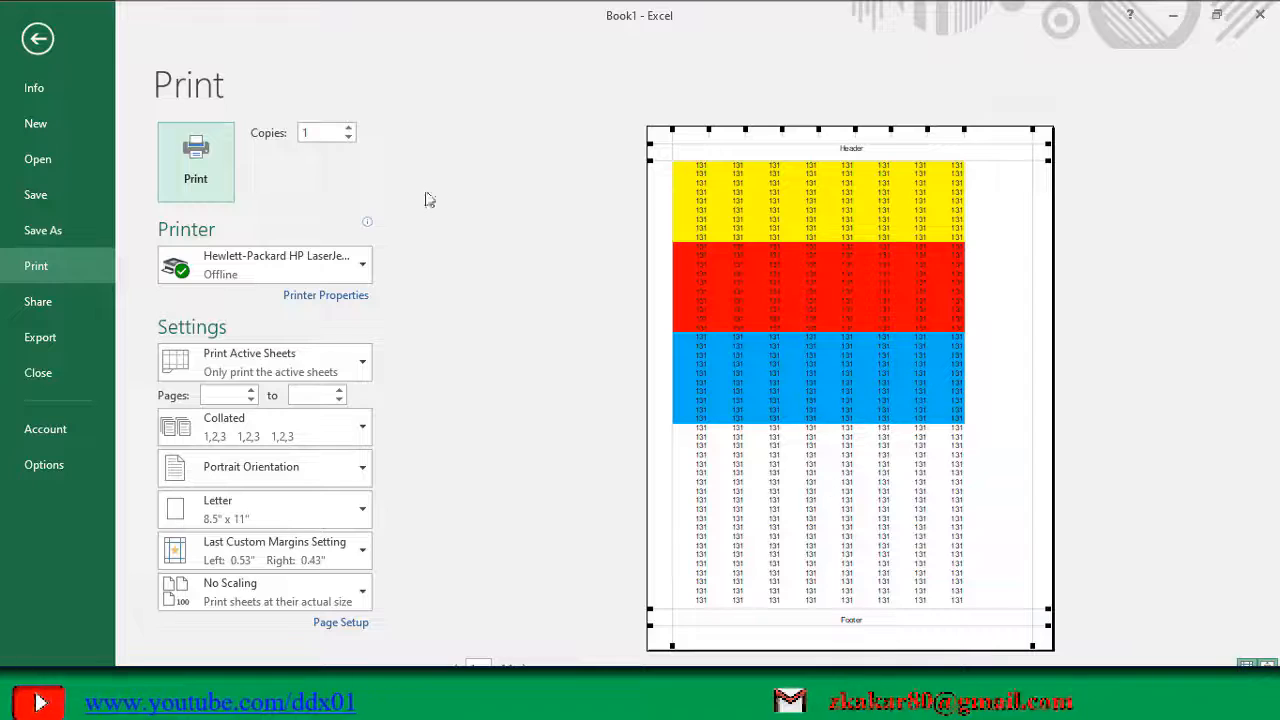
pyautogui.press('Escape')
# Step: Move the lower page boundary up to row 19 so only A1:H19 prints, and check it in the print preview
pyautogui.scroll(-3, 177, 486)
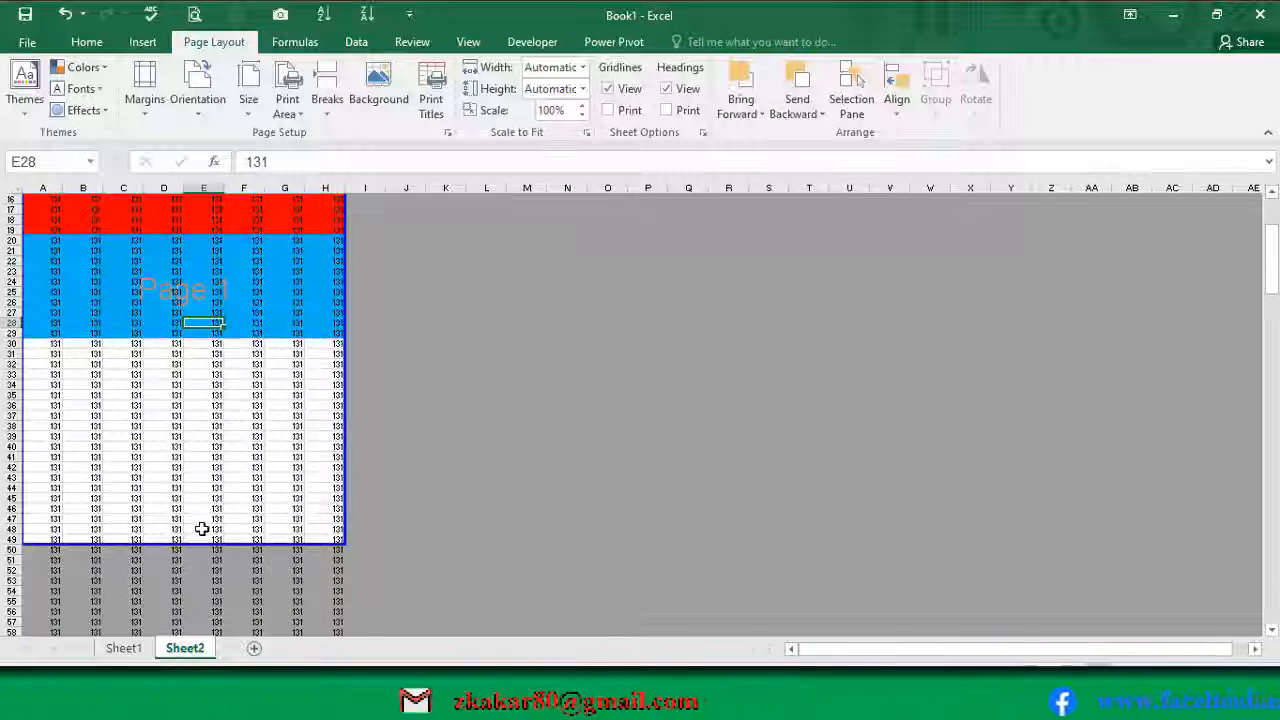
pyautogui.moveTo(203, 541); pyautogui.dragTo(208, 241)
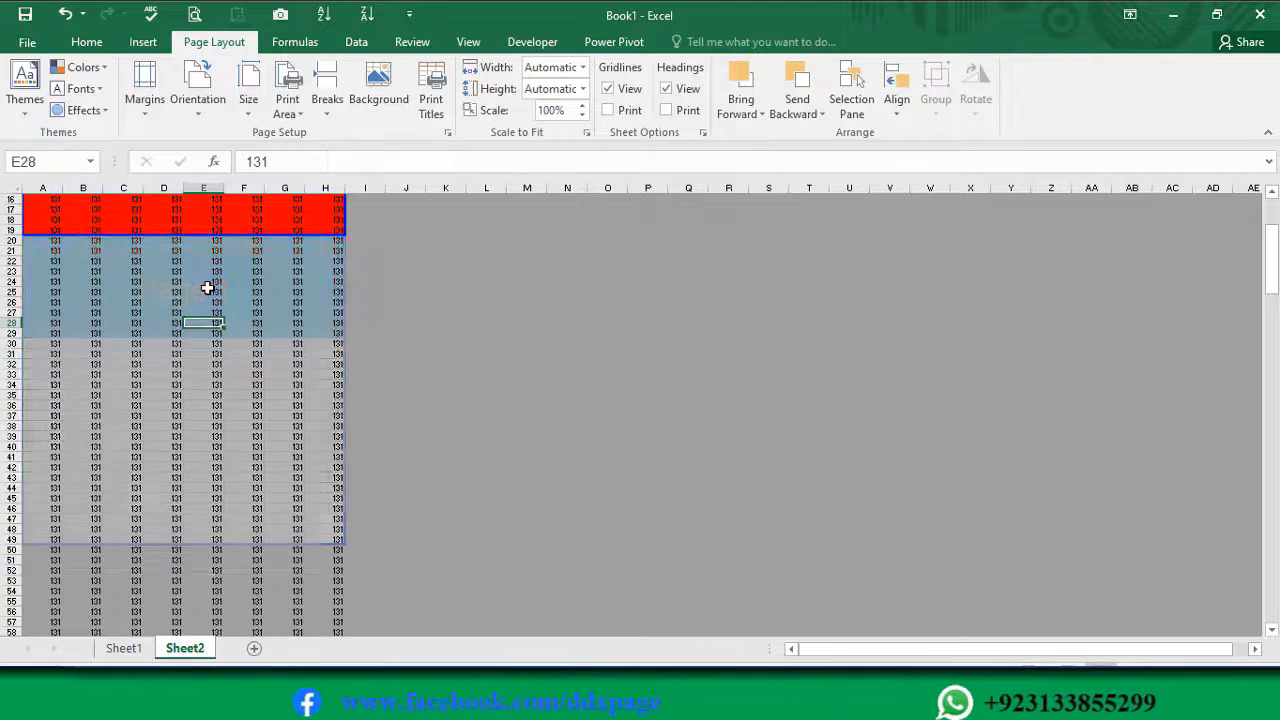
pyautogui.scroll(5, 207, 287)
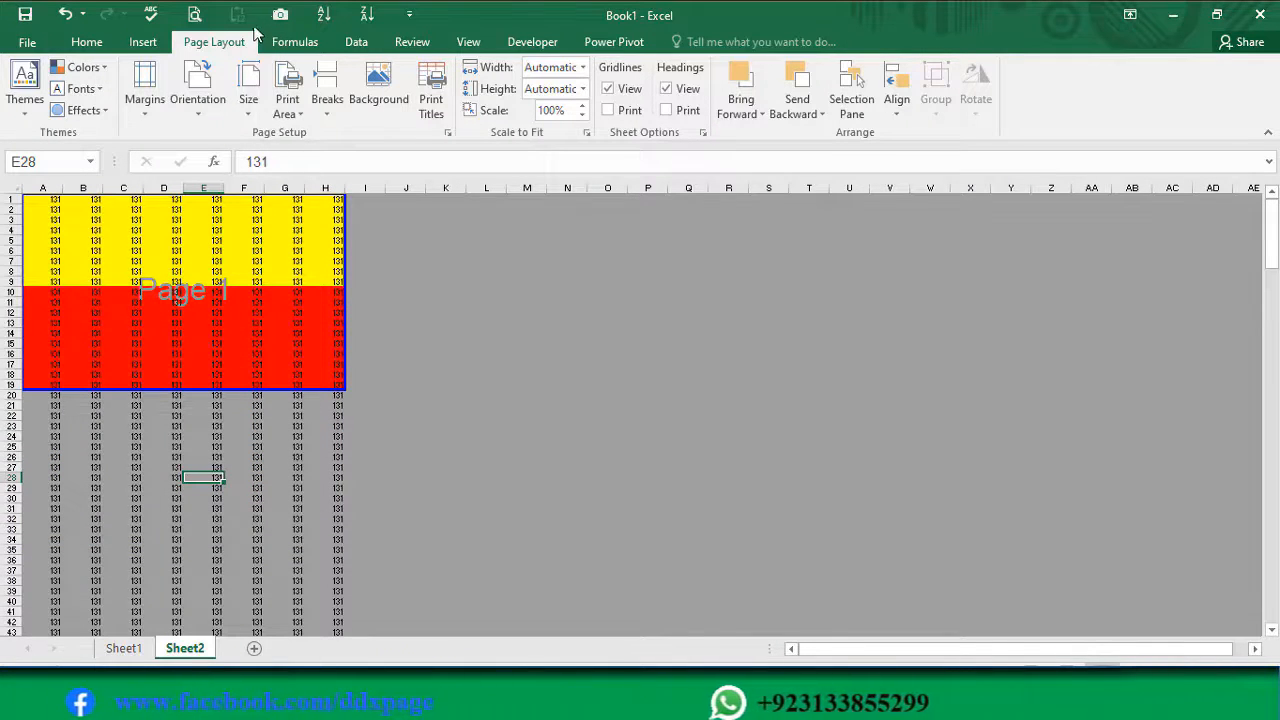
pyautogui.click(194, 14)
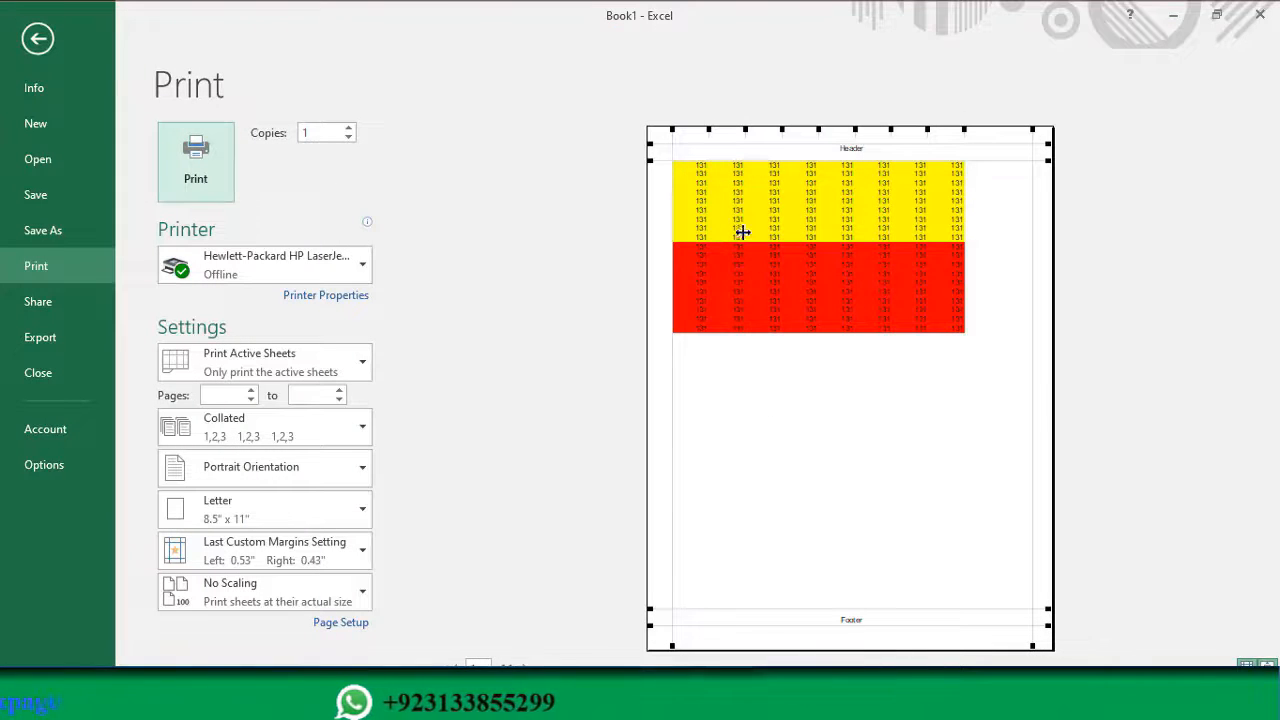
pyautogui.click(38, 40)
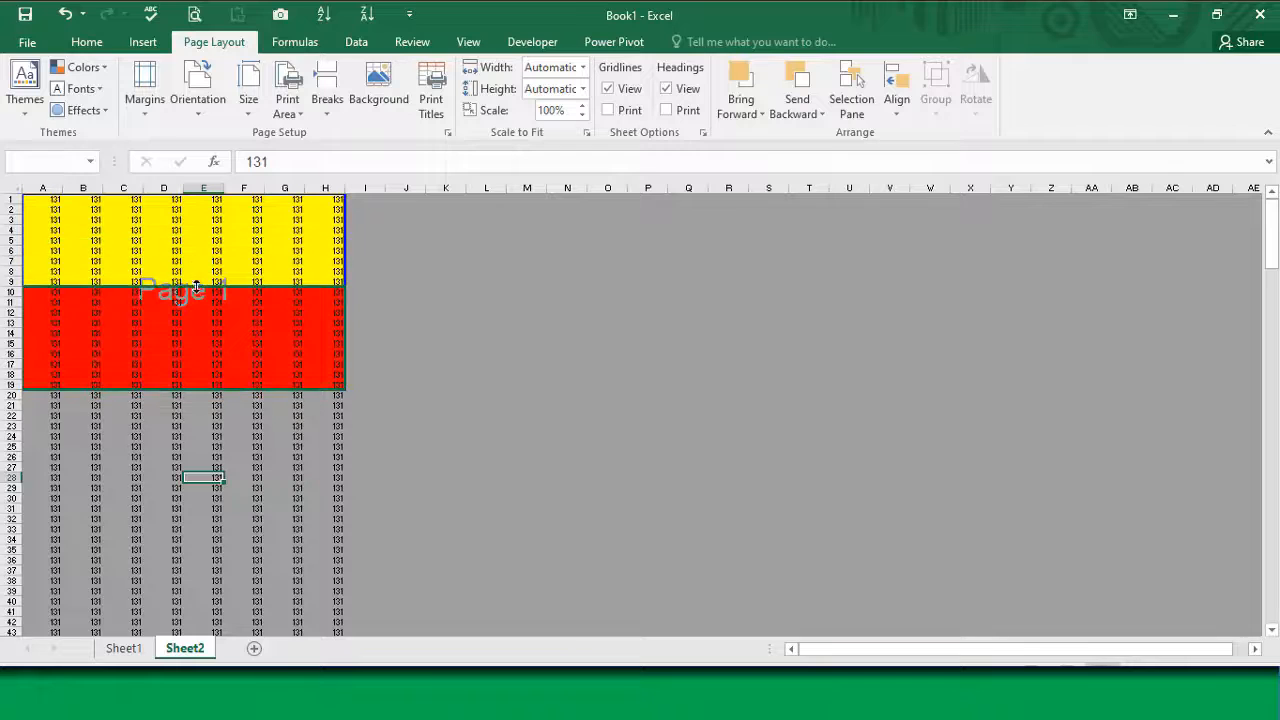
# Step: Move the upper page boundary down to row 10 so only A10:H19 prints, and check it in the print preview
pyautogui.moveTo(196, 293); pyautogui.dragTo(196, 292)
pyautogui.moveTo(40, 292); pyautogui.dragTo(314, 383)
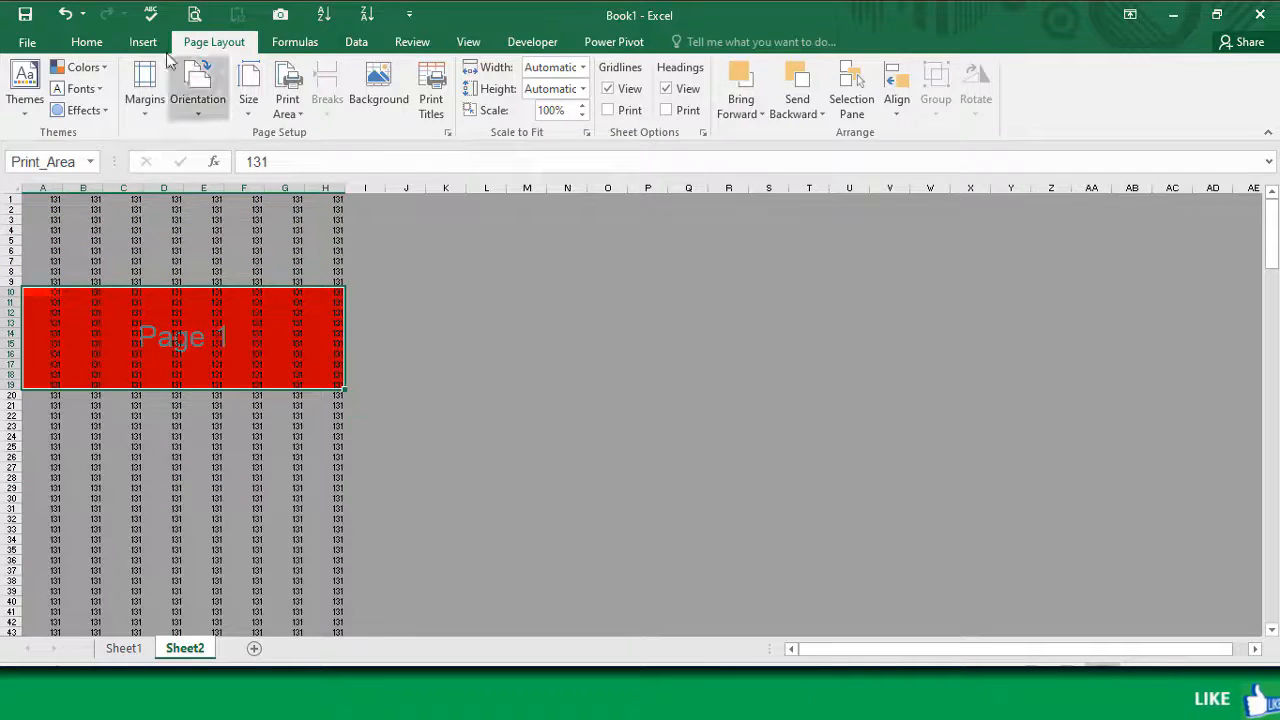
pyautogui.click(195, 15)
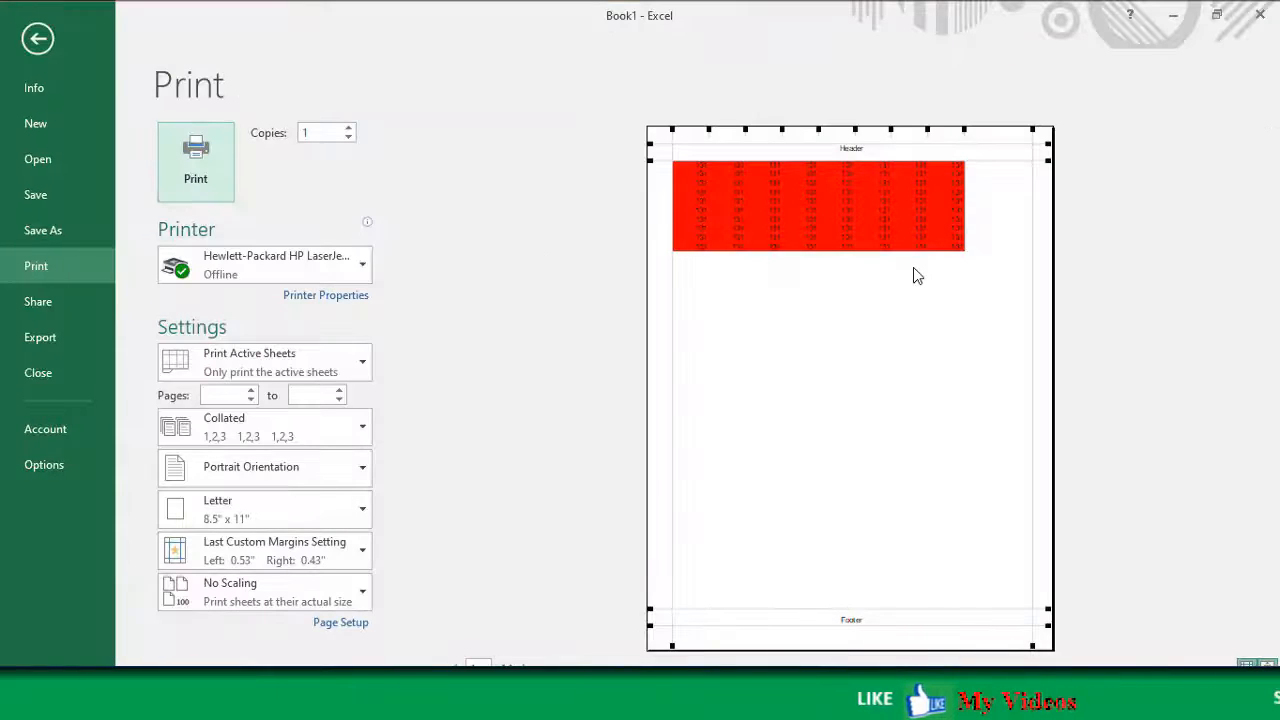
pyautogui.click(40, 44)
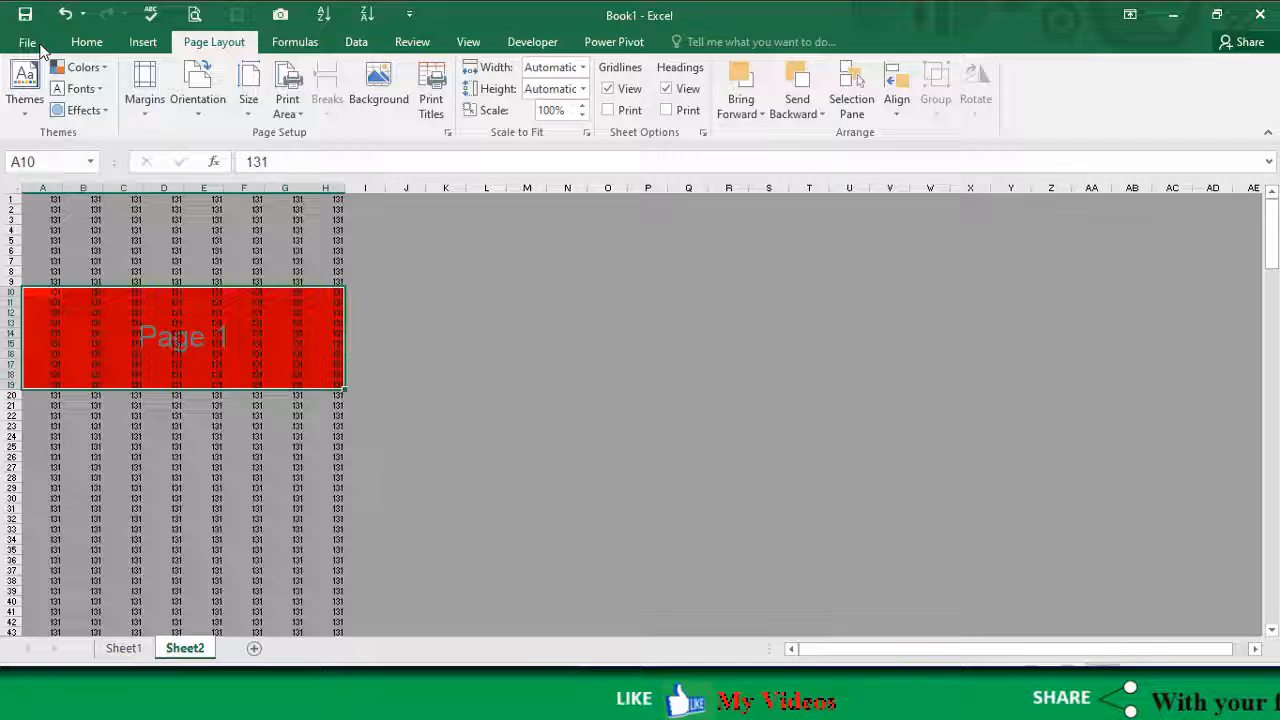
# Step: Clear the print area limited to the red band
pyautogui.click(290, 112)
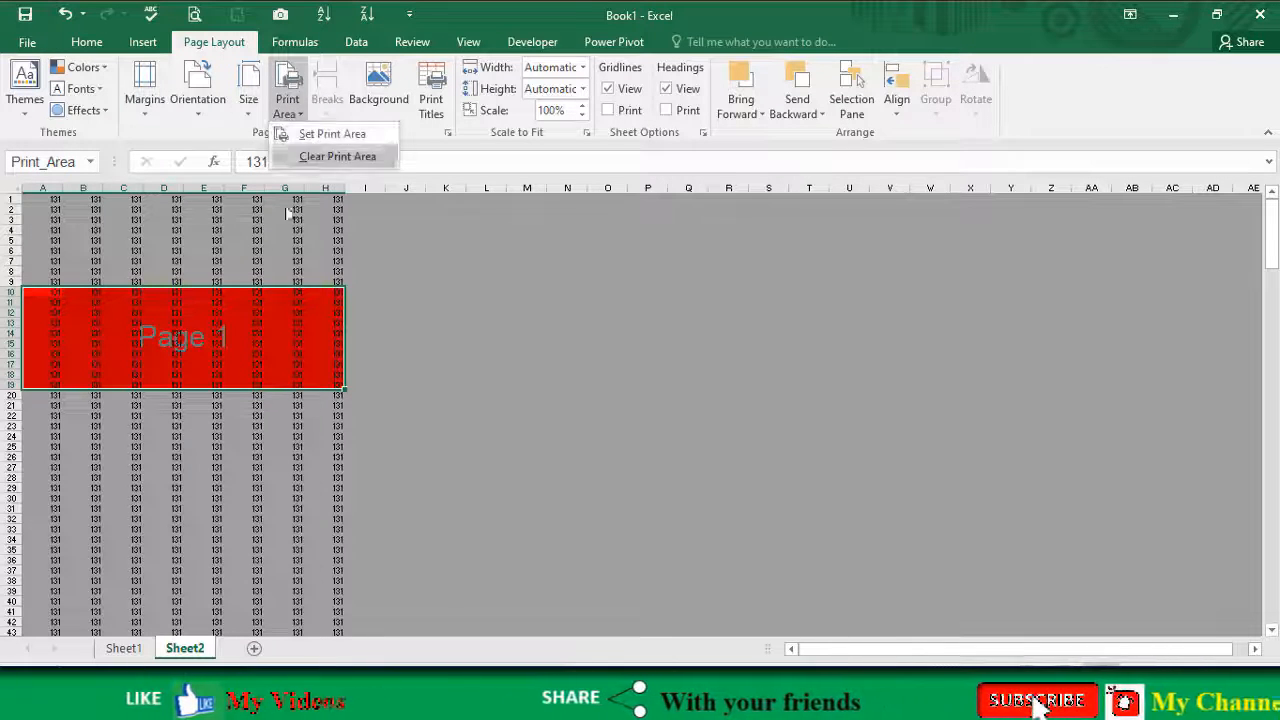